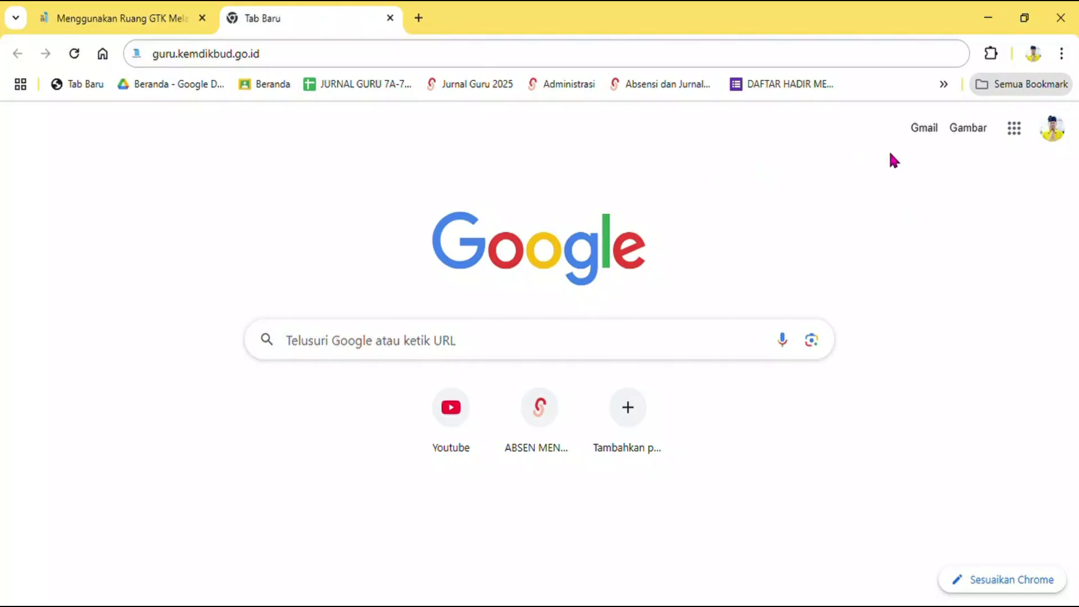
# Load guru.kemdikbud.go.id in the empty browser tab and sign in to Ruang GTK with the Google account.
pyautogui.click(130, 18)
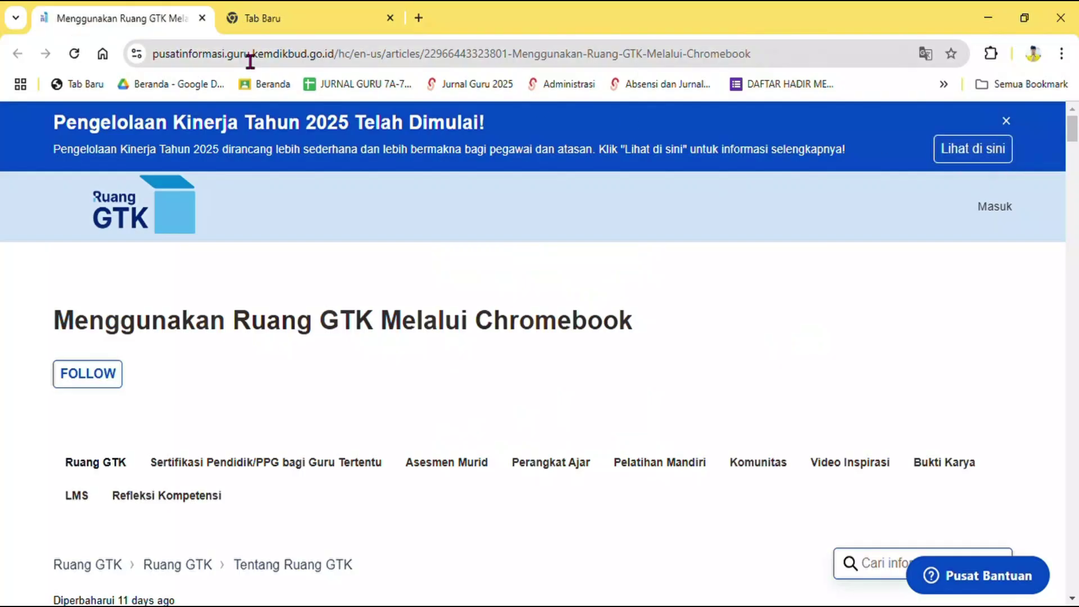
pyautogui.click(304, 20)
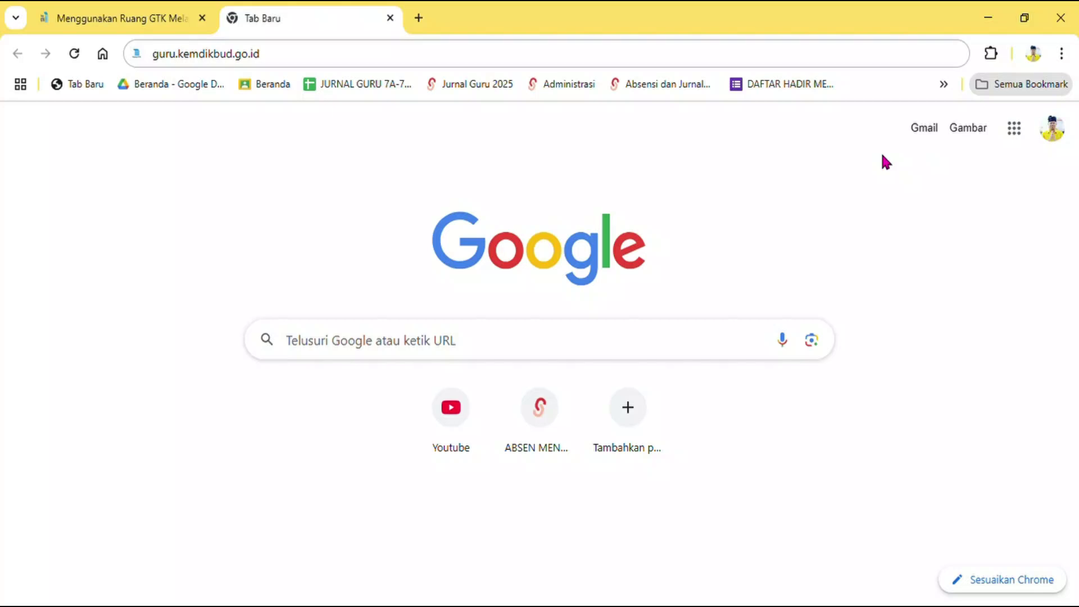
pyautogui.press('Return')
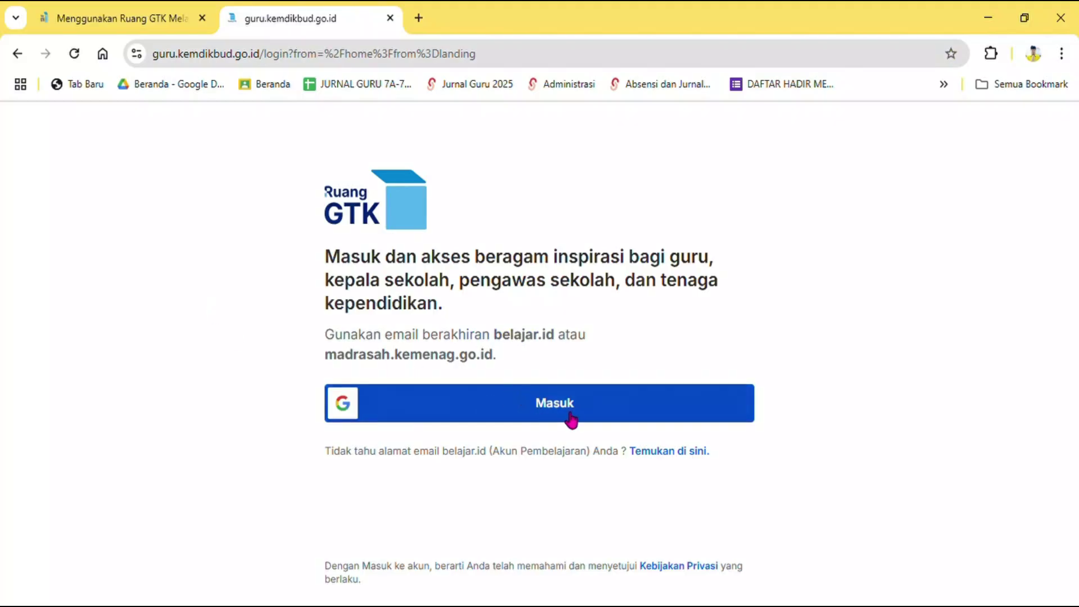
pyautogui.click(567, 412)
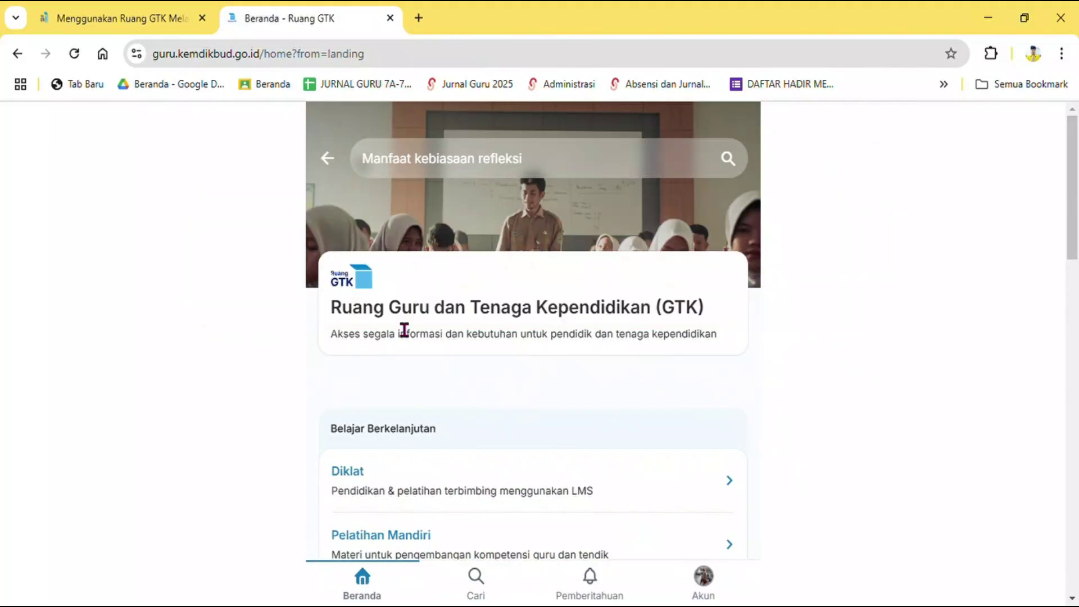
# Look through the service categories on the Ruang GTK home page, from Belajar Berkelanjutan down to Dokumen Rujukan.
pyautogui.scroll(-3, 405, 329)
pyautogui.scroll(-2, 441, 323)
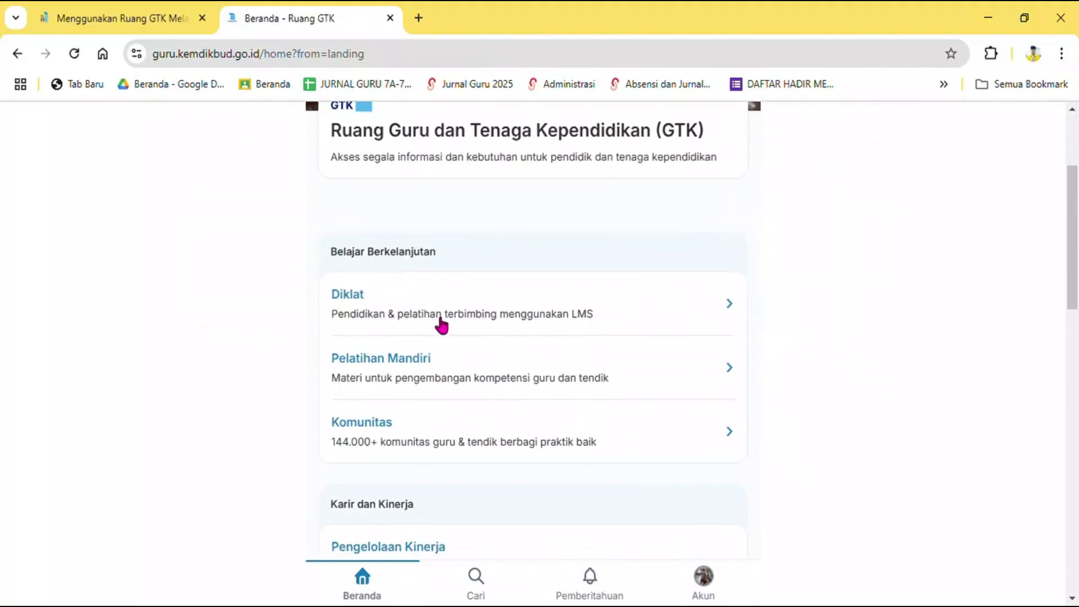
pyautogui.scroll(5, 442, 325)
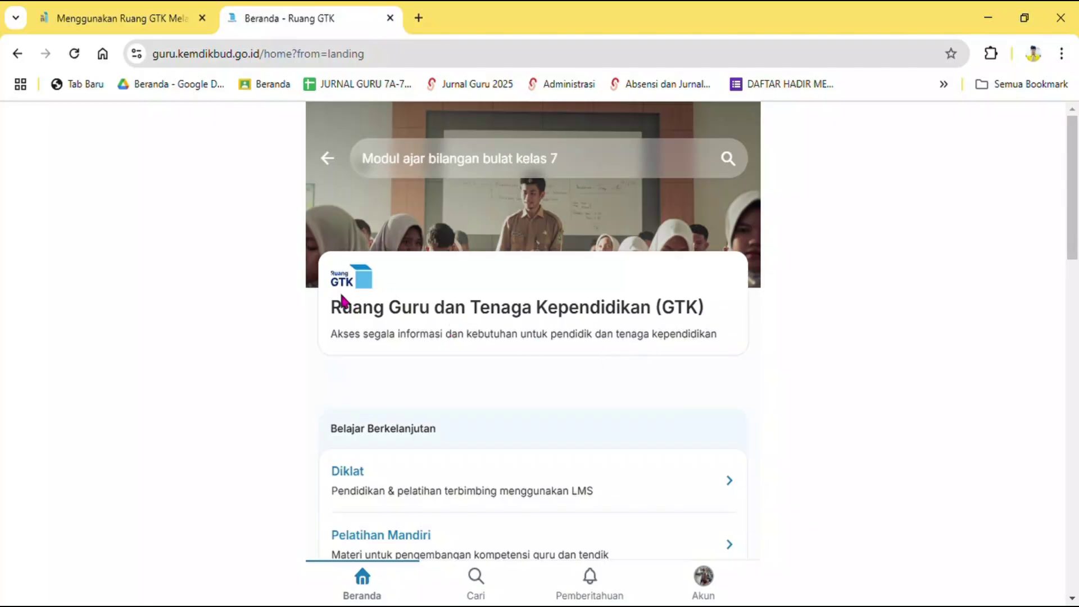
pyautogui.scroll(-3, 427, 349)
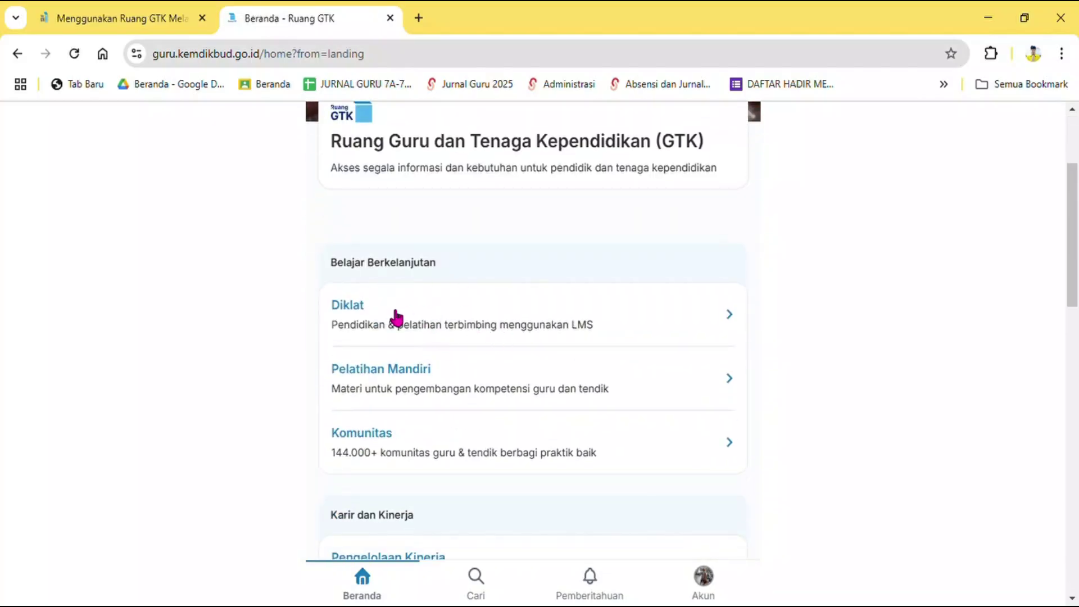
pyautogui.scroll(-4, 434, 446)
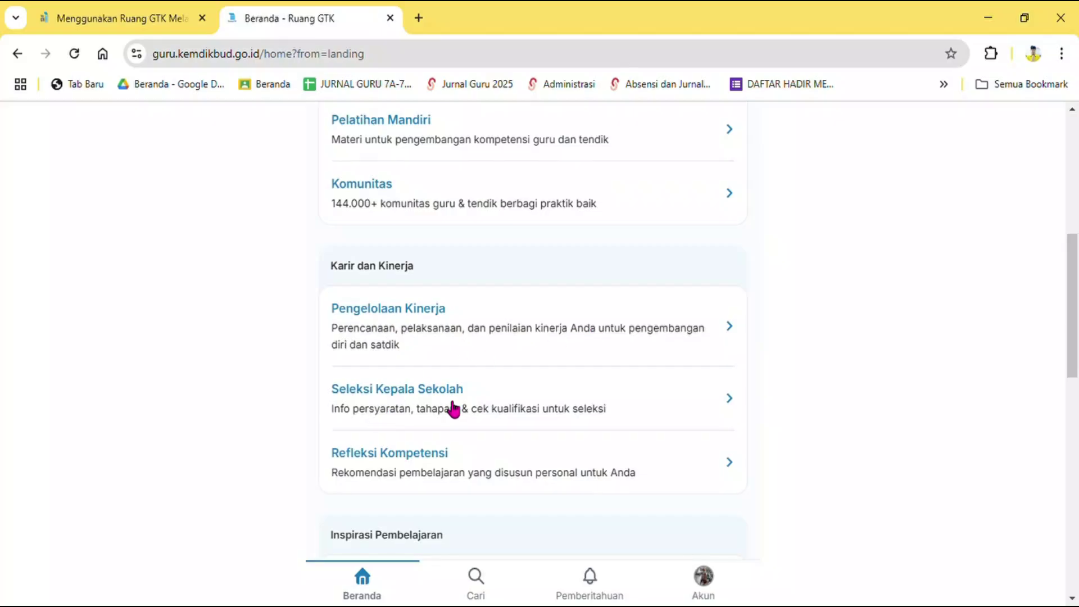
pyautogui.scroll(-1, 454, 409)
pyautogui.scroll(-2, 455, 387)
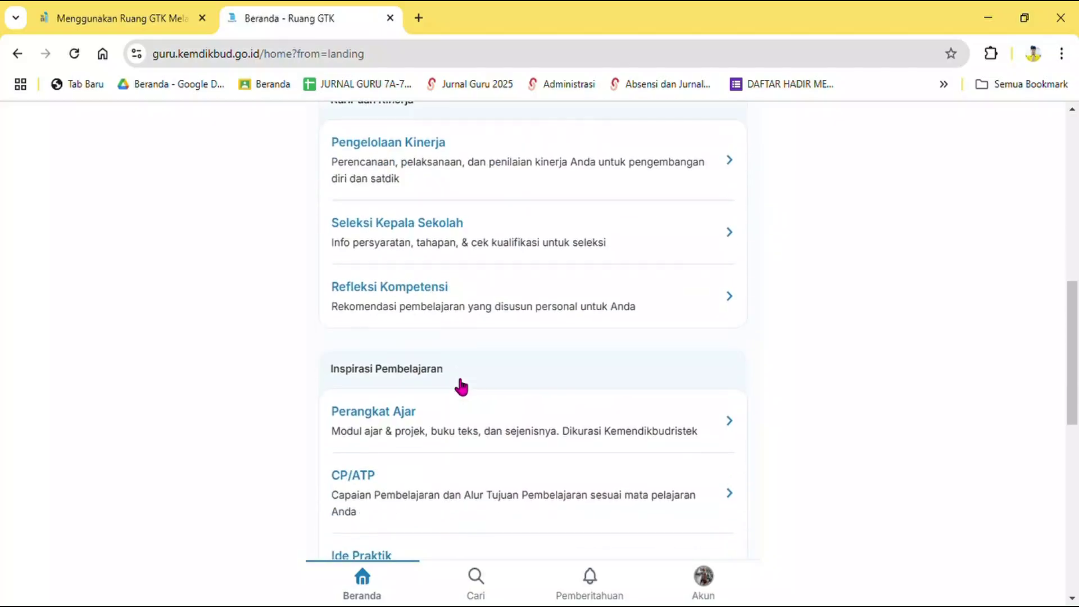
pyautogui.scroll(-2, 394, 402)
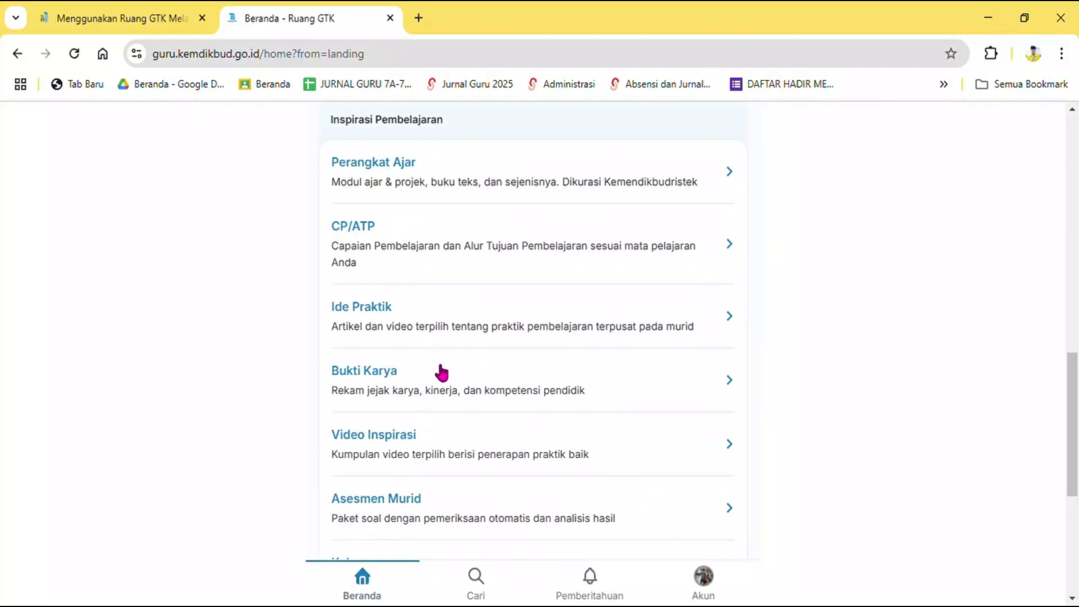
pyautogui.scroll(-1, 447, 416)
pyautogui.scroll(-2, 448, 402)
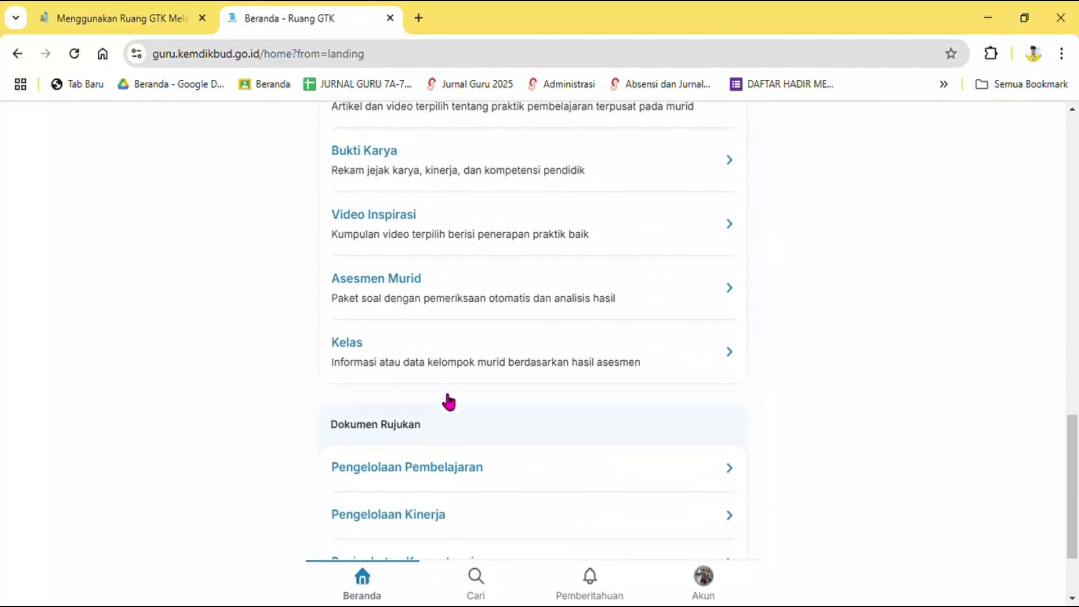
# Open Bukti Karya from the Inspirasi Pembelajaran services and go through its introductory tour to the end.
pyautogui.scroll(2, 445, 402)
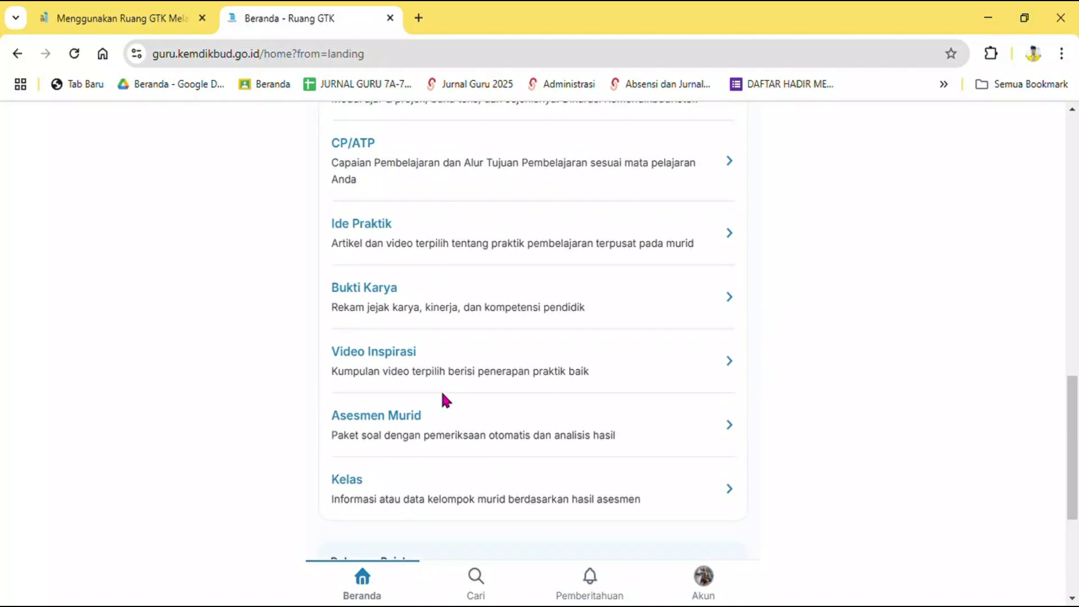
pyautogui.click(735, 301)
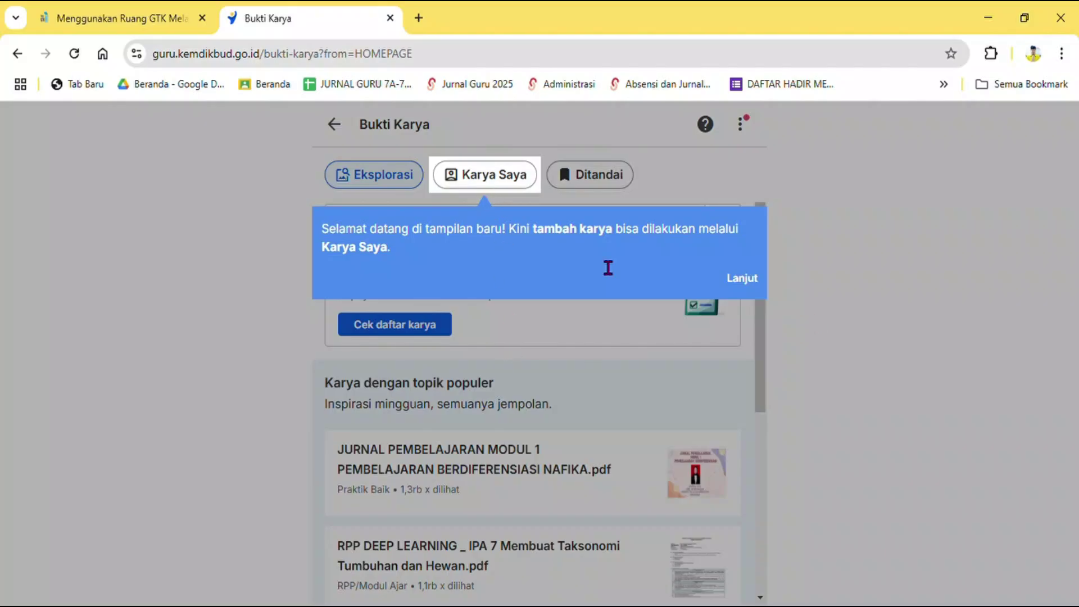
pyautogui.click(742, 278)
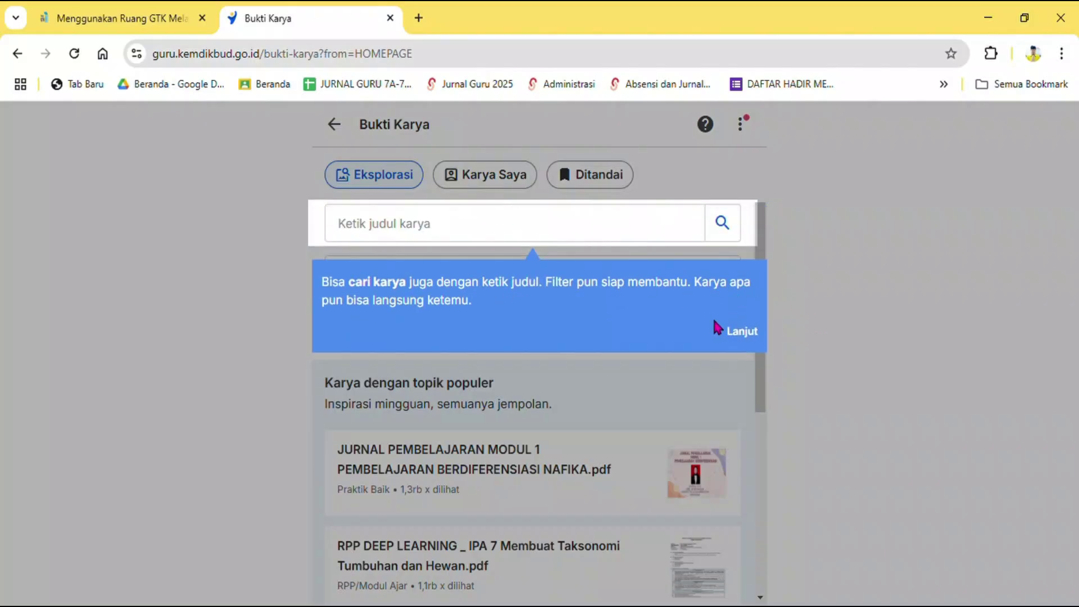
pyautogui.click(742, 331)
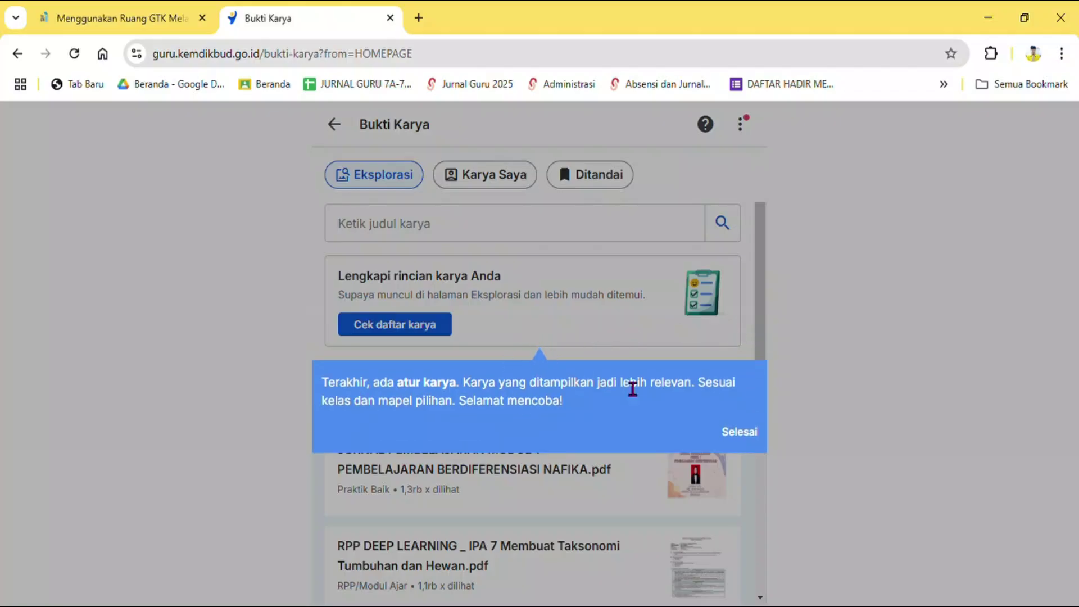
pyautogui.click(738, 437)
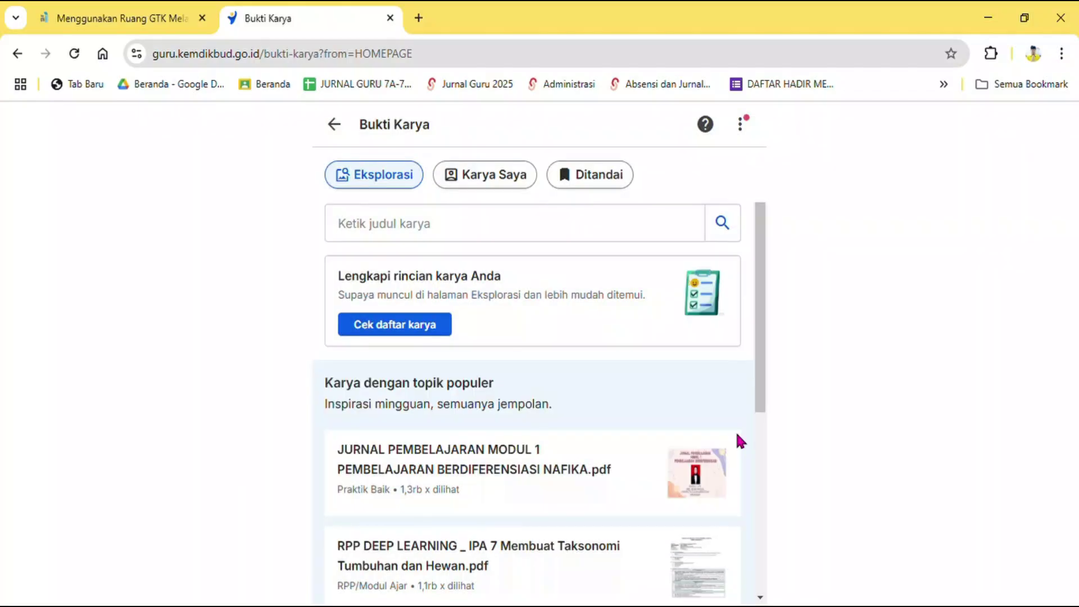
# View the Karya Saya categories and the uploaded Praktik Pembelajaran works, and return to the Ruang GTK home page.
pyautogui.click(489, 179)
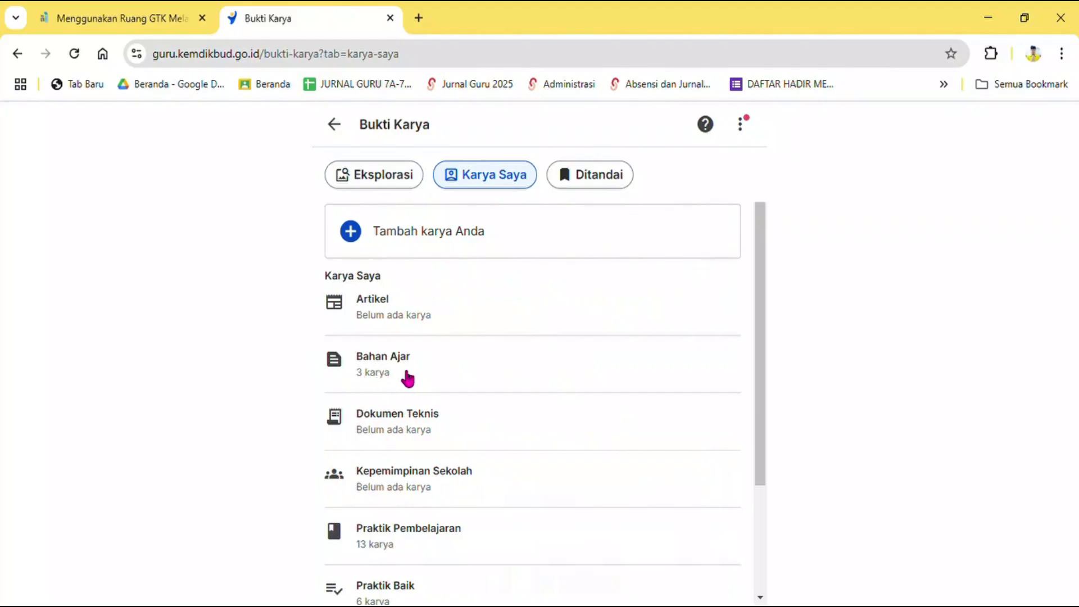
pyautogui.scroll(-1, 412, 378)
pyautogui.scroll(-1, 406, 410)
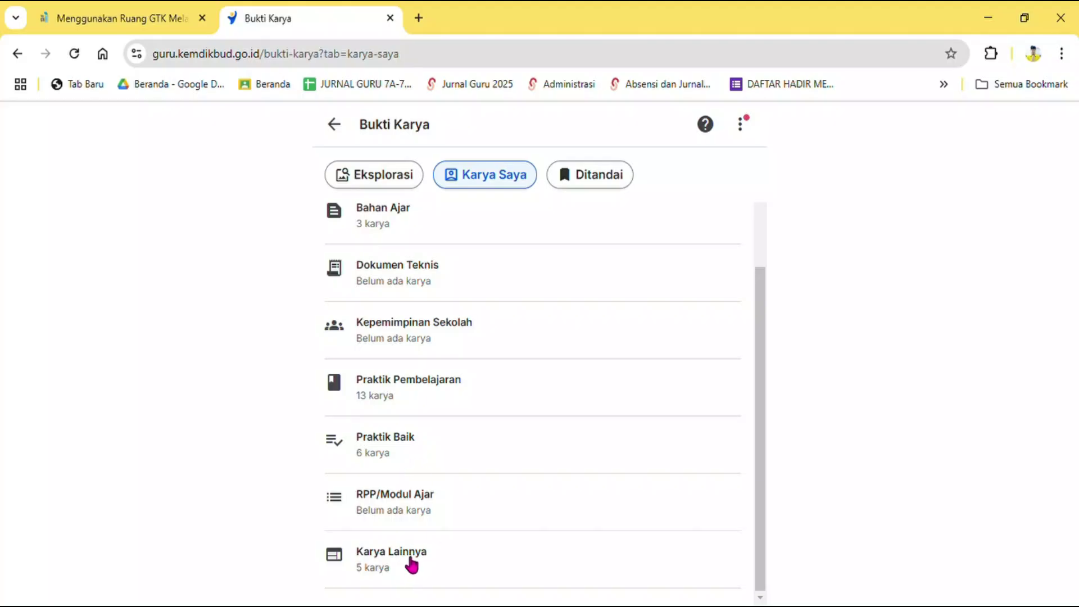
pyautogui.click(424, 397)
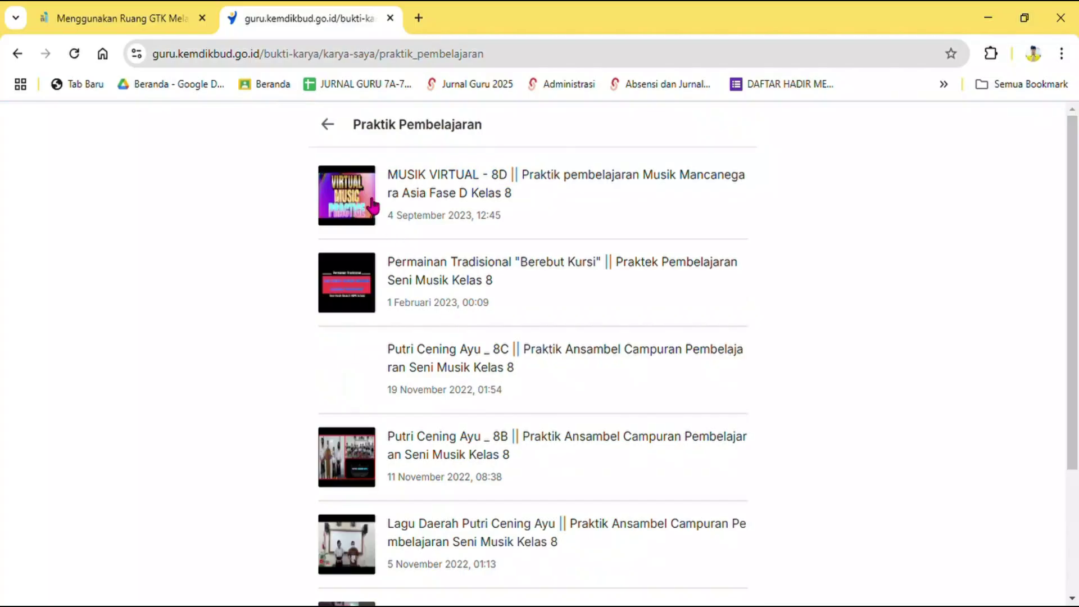
pyautogui.scroll(-10, 465, 414)
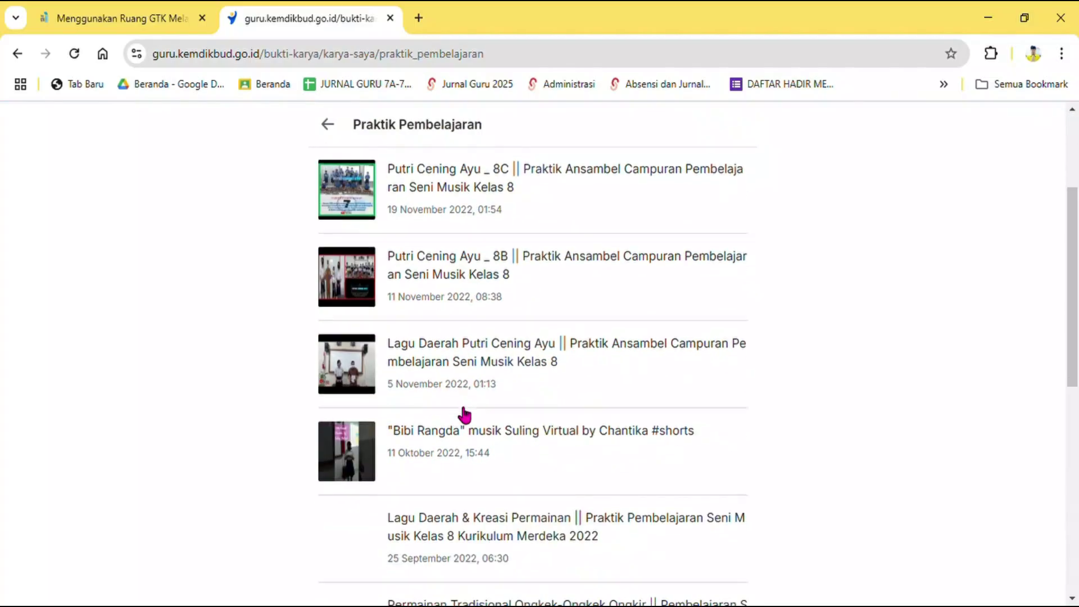
pyautogui.scroll(-2, 464, 414)
pyautogui.scroll(12, 463, 414)
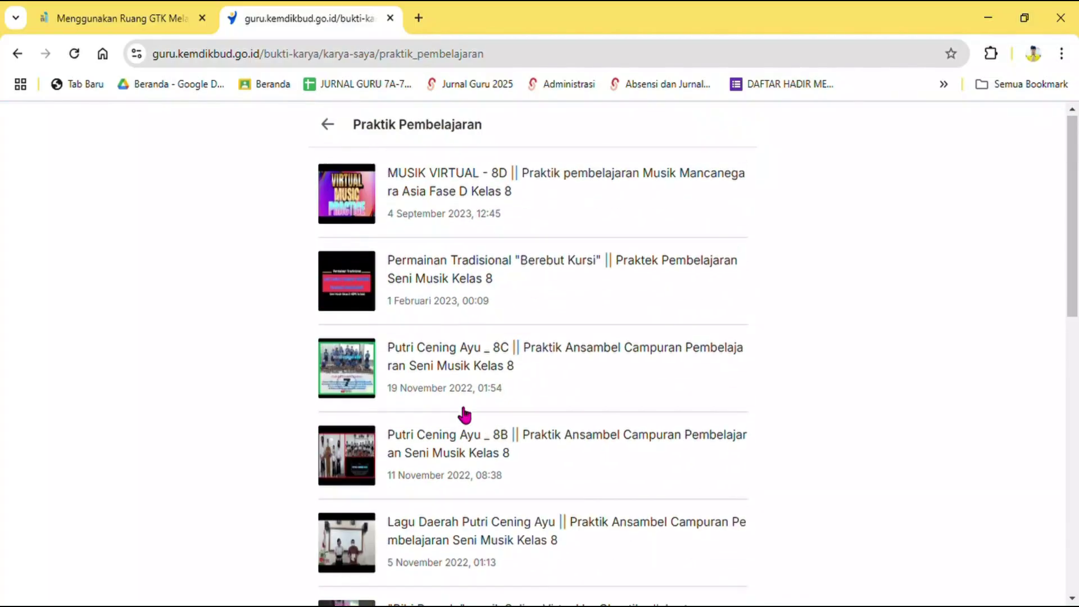
pyautogui.click(334, 133)
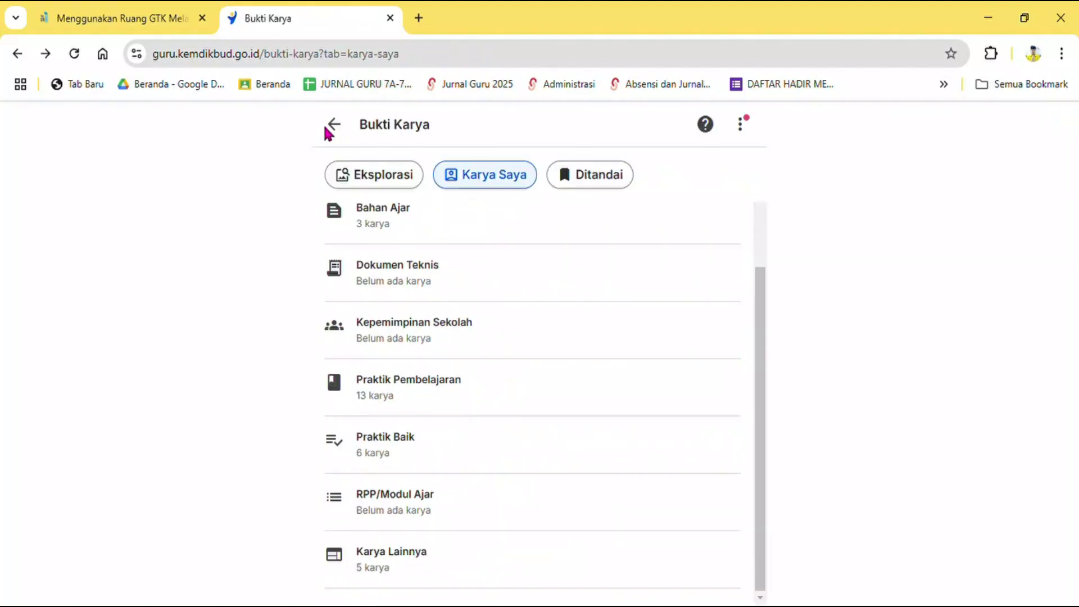
pyautogui.click(332, 125)
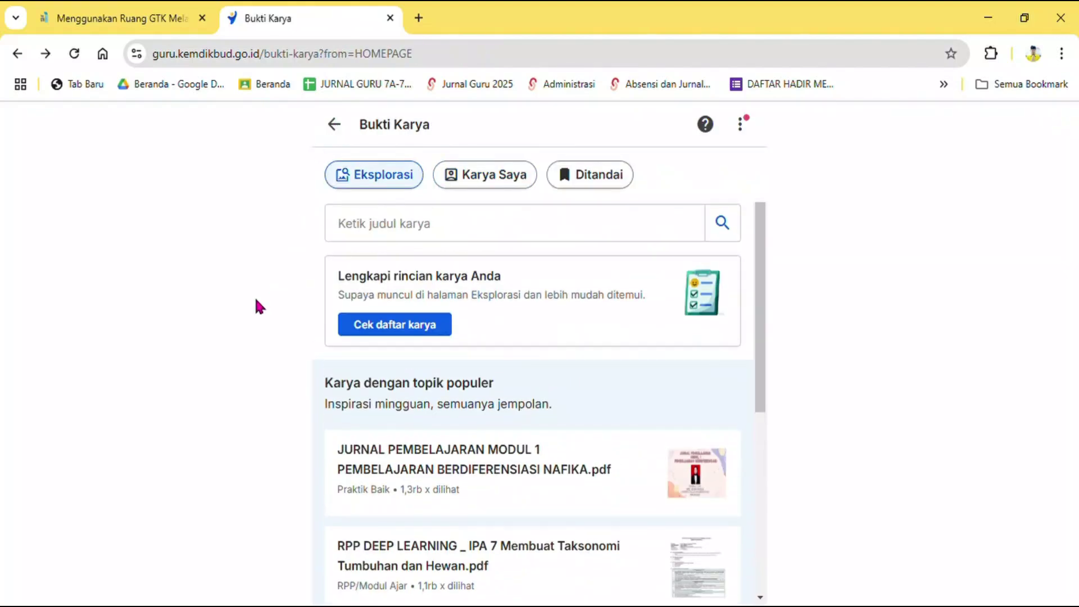
pyautogui.click(336, 128)
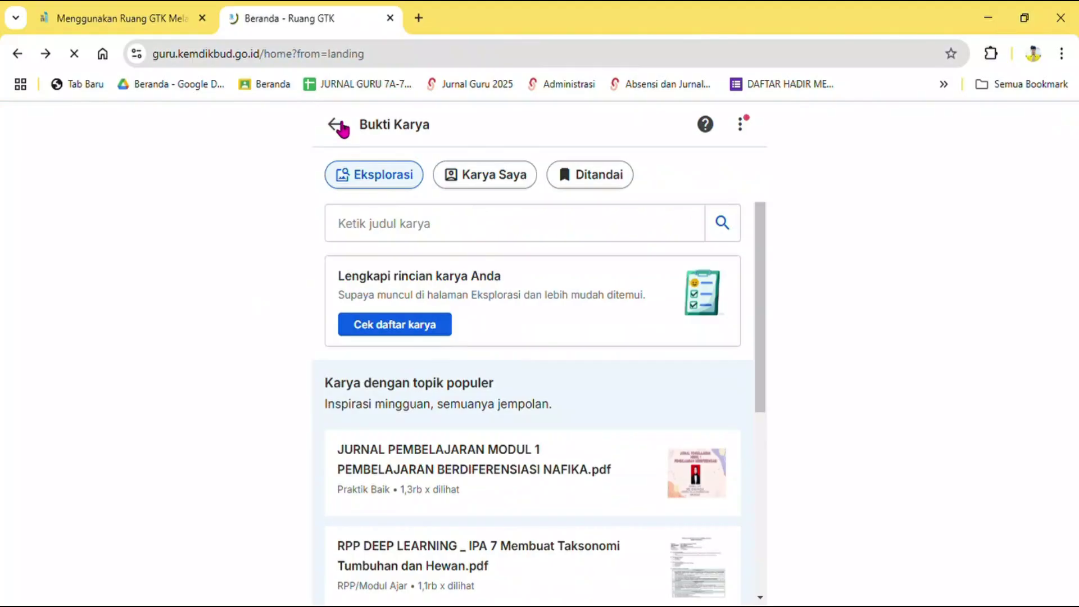
# Open Pengelolaan Kinerja from the Karir dan Kinerja services and review the notices on its home page.
pyautogui.scroll(-5, 219, 374)
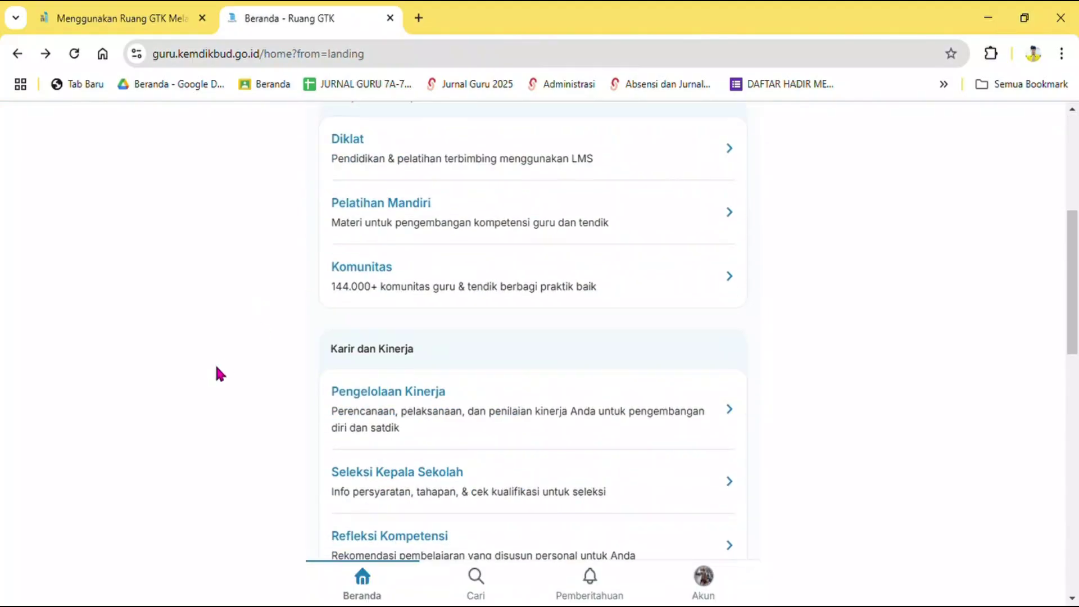
pyautogui.scroll(-1, 247, 292)
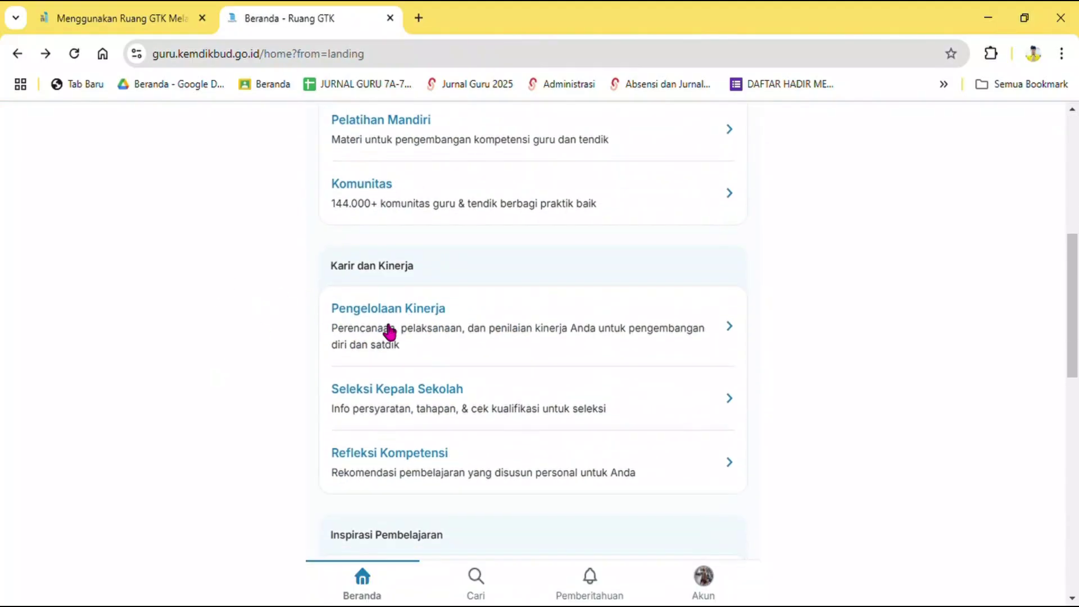
pyautogui.click(726, 327)
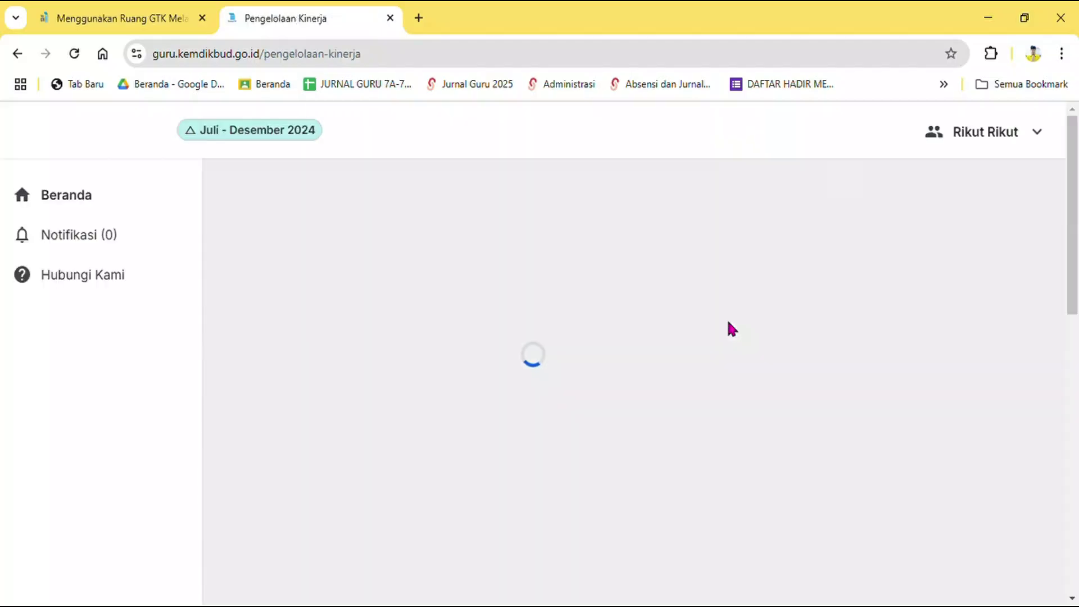
pyautogui.scroll(-1, 149, 212)
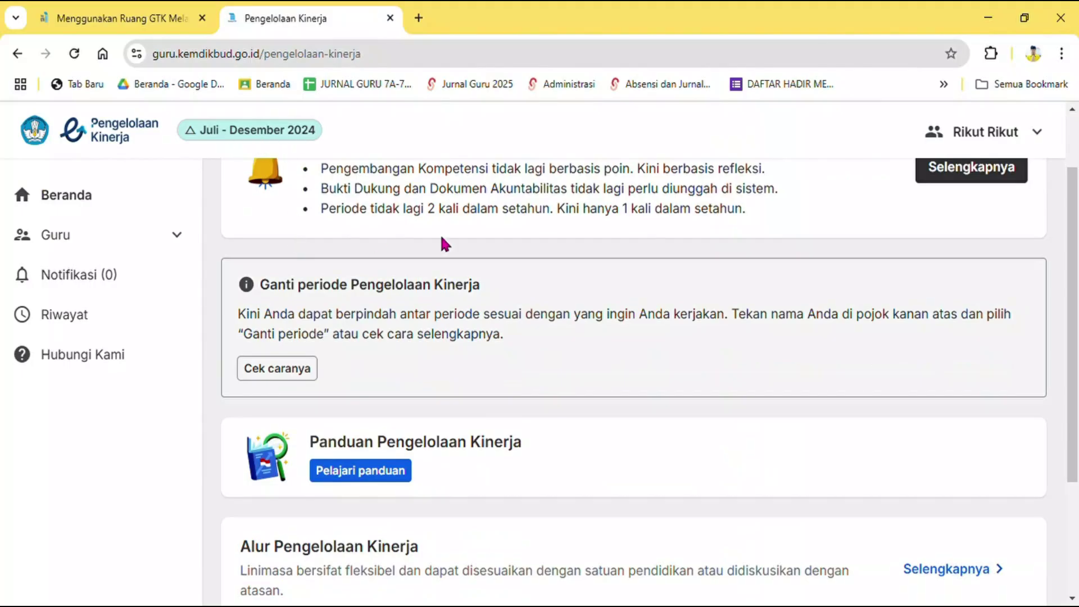
pyautogui.scroll(1, 393, 306)
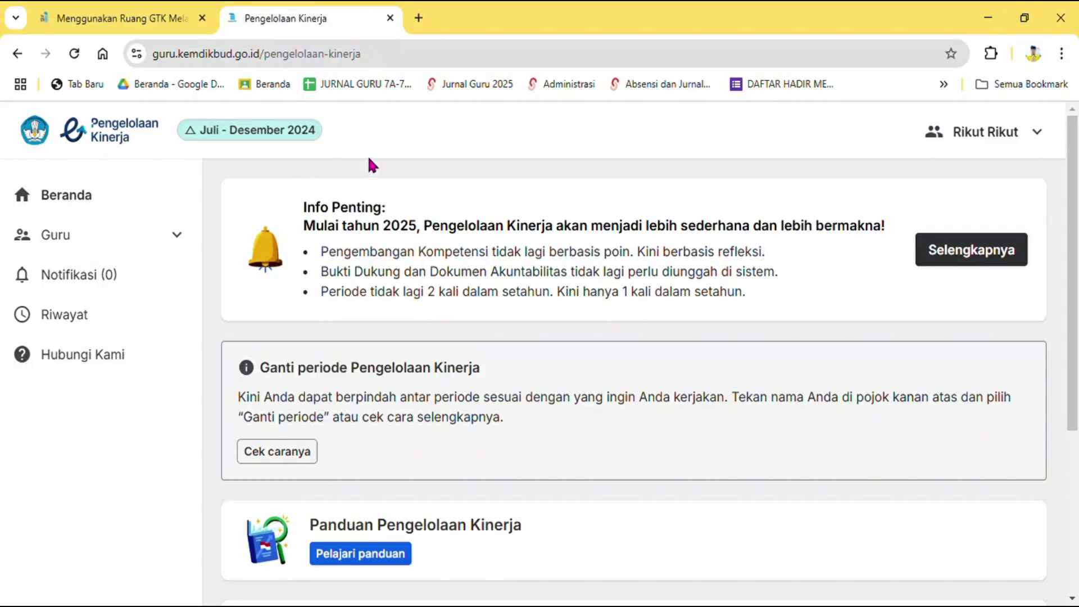
# Switch the Pengelolaan Kinerja period to Januari - Desember 2025.
pyautogui.click(1034, 135)
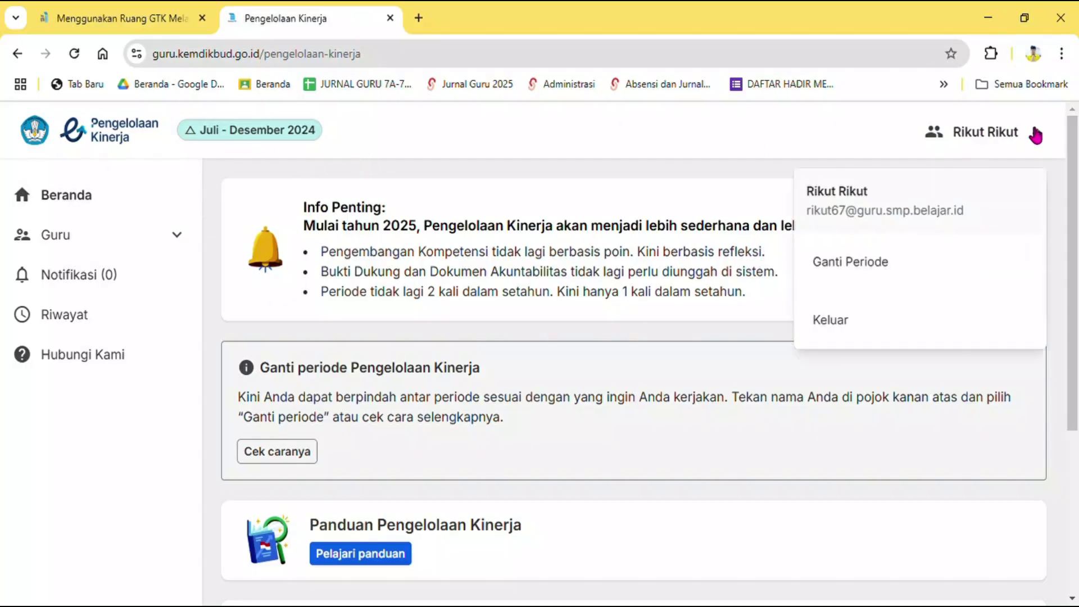
pyautogui.click(852, 264)
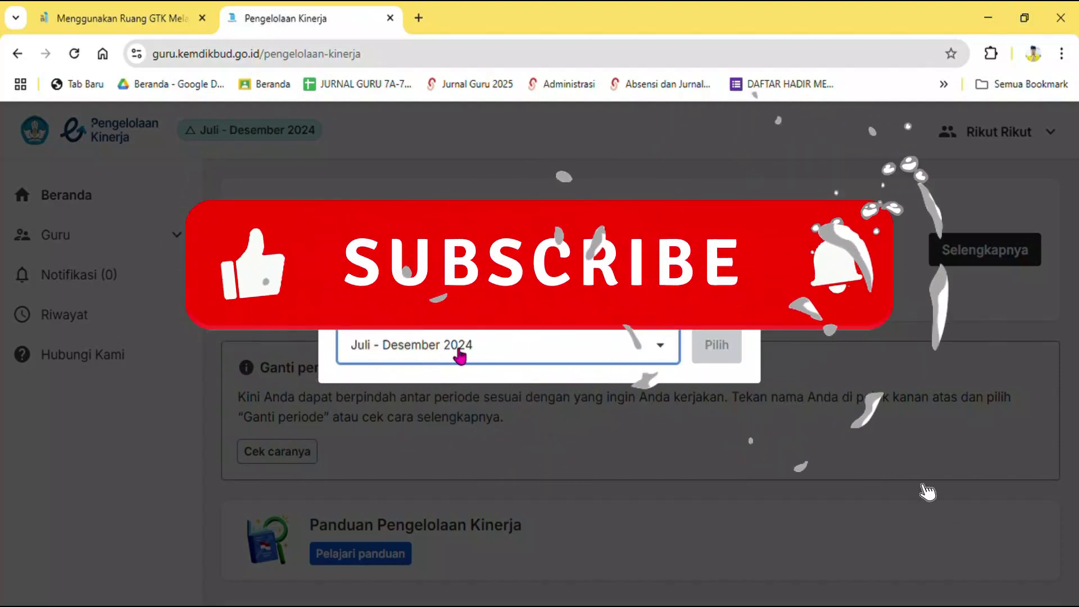
pyautogui.click(668, 345)
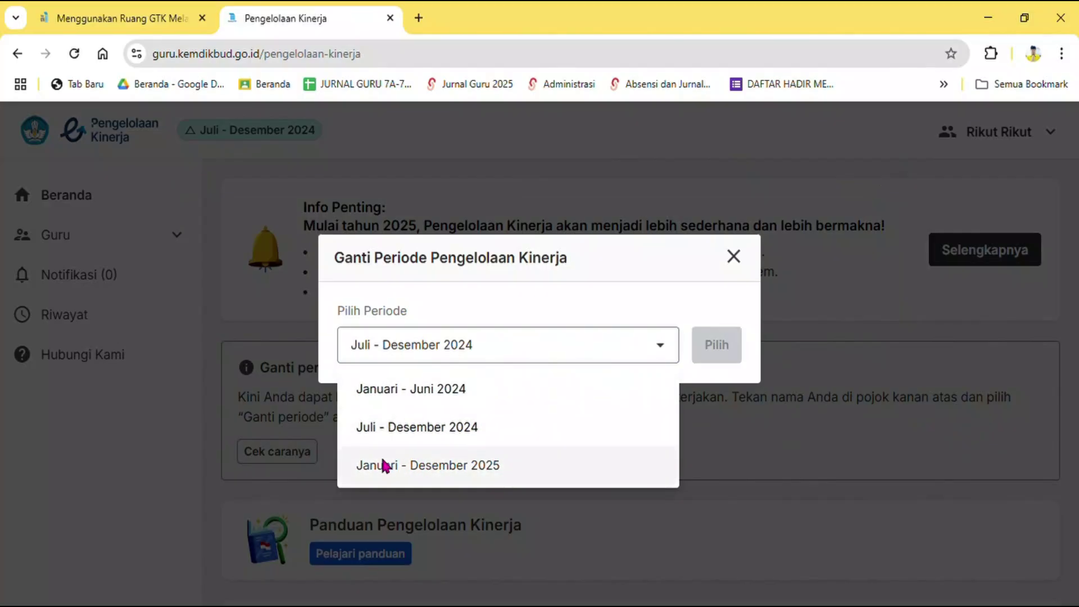
pyautogui.click(426, 467)
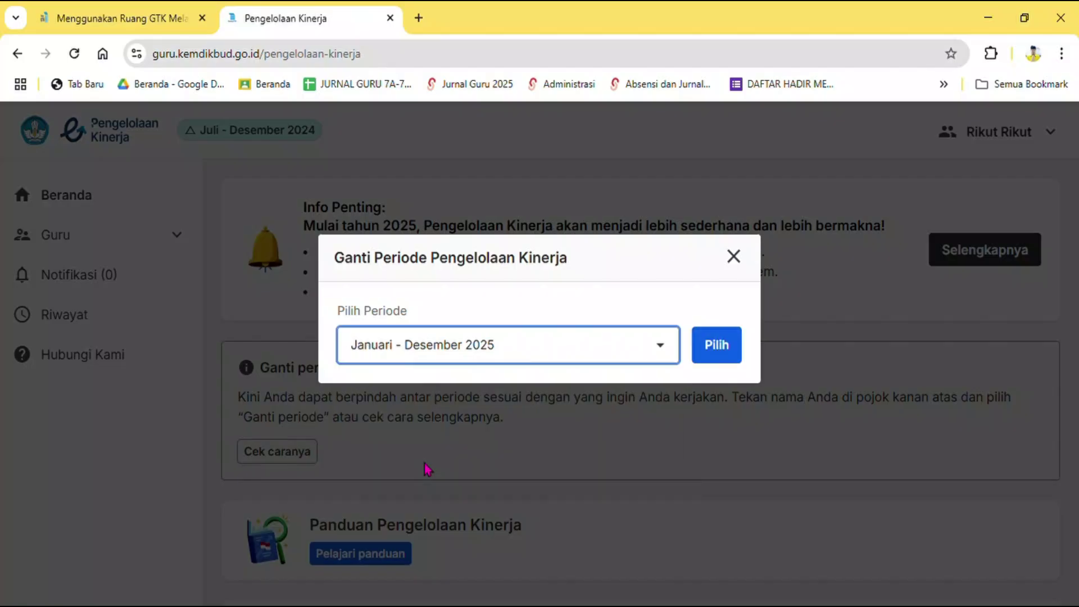
pyautogui.click(715, 345)
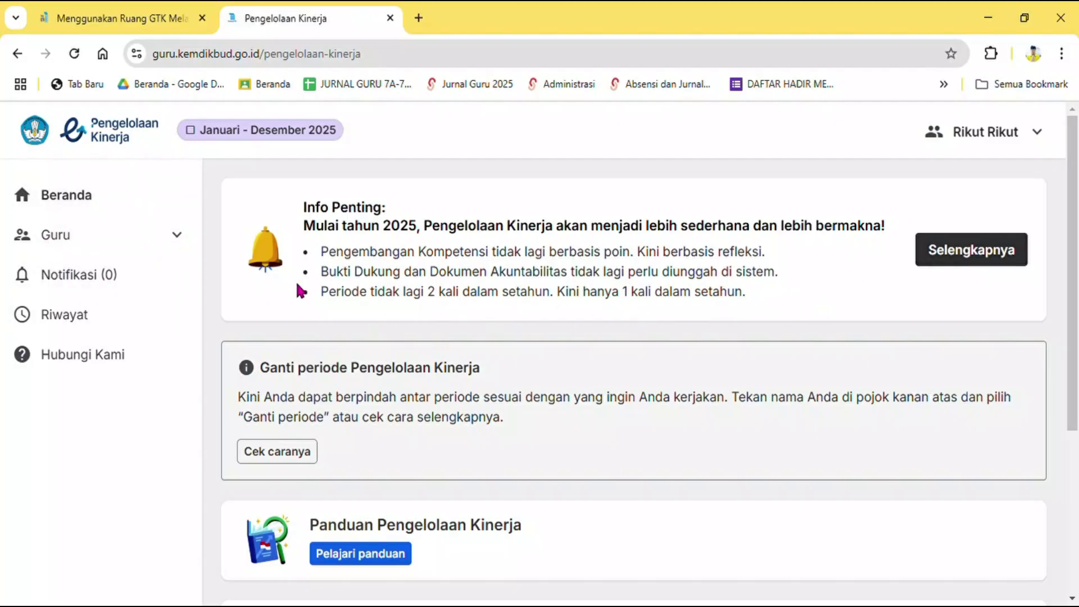
# Open the Sebagai Pegawai page of the Guru section for performance planning.
pyautogui.click(176, 239)
pyautogui.click(117, 278)
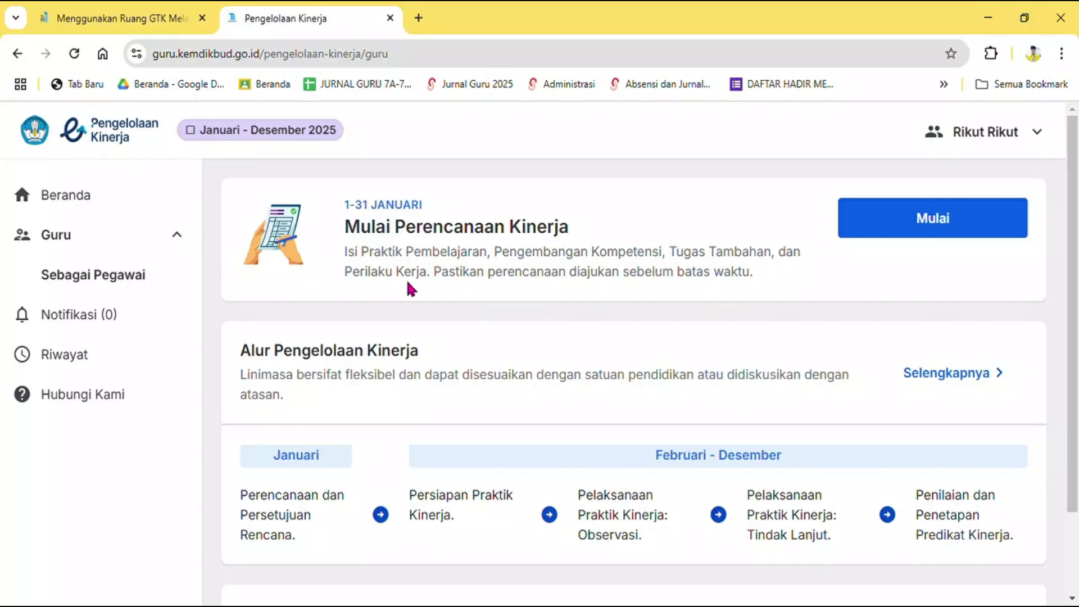
# Start the Perencanaan Kinerja and confirm that the personal profile data is correct.
pyautogui.click(936, 221)
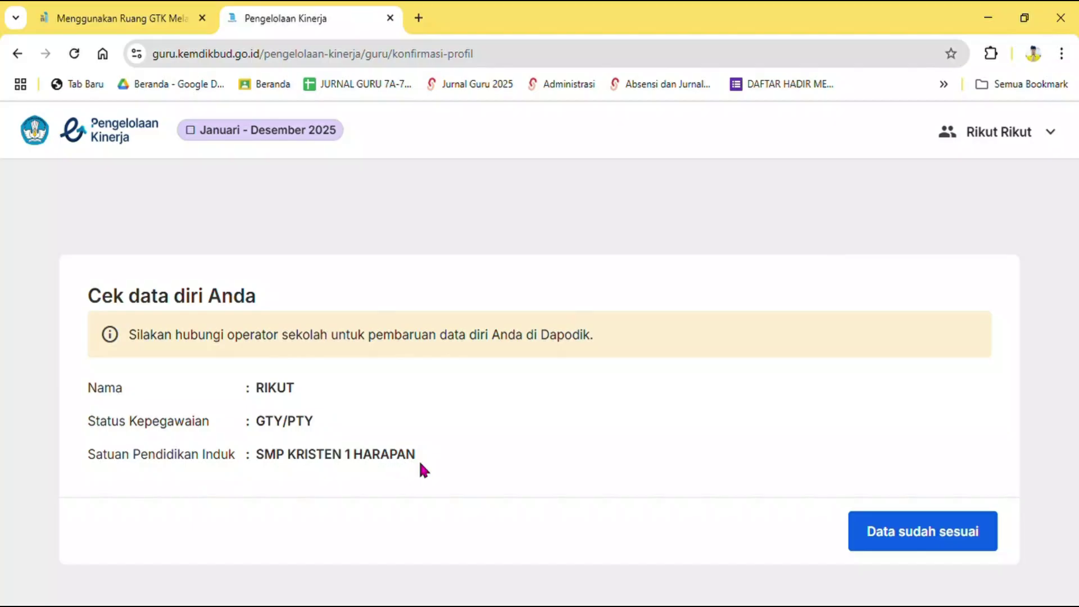
pyautogui.click(937, 537)
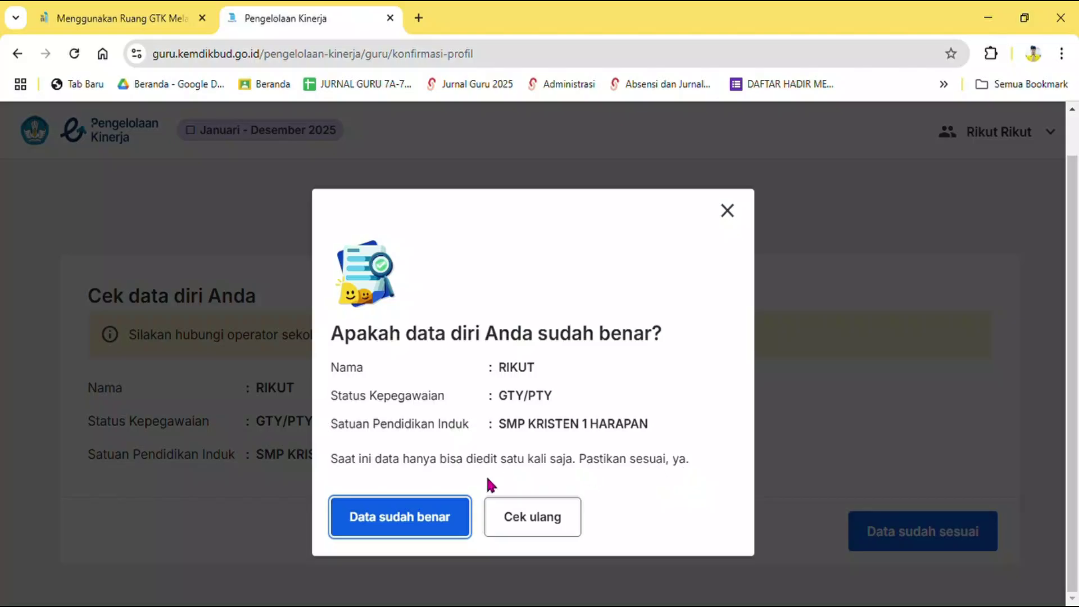
pyautogui.click(406, 522)
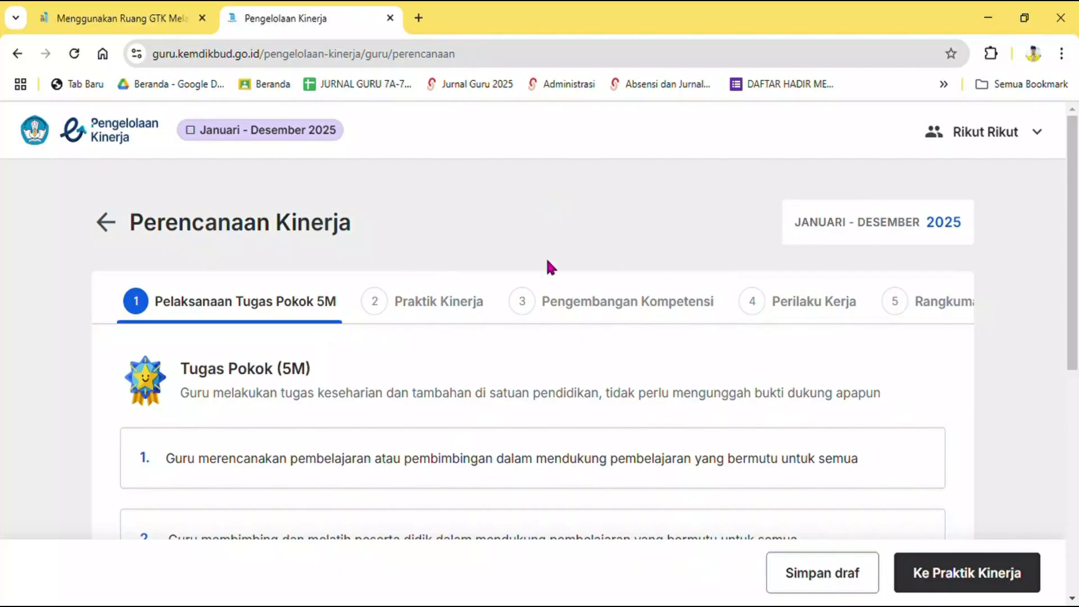
# Review the Tugas Pokok (5M) duties listed under Pelaksanaan Tugas Pokok 5M.
pyautogui.scroll(-2, 79, 318)
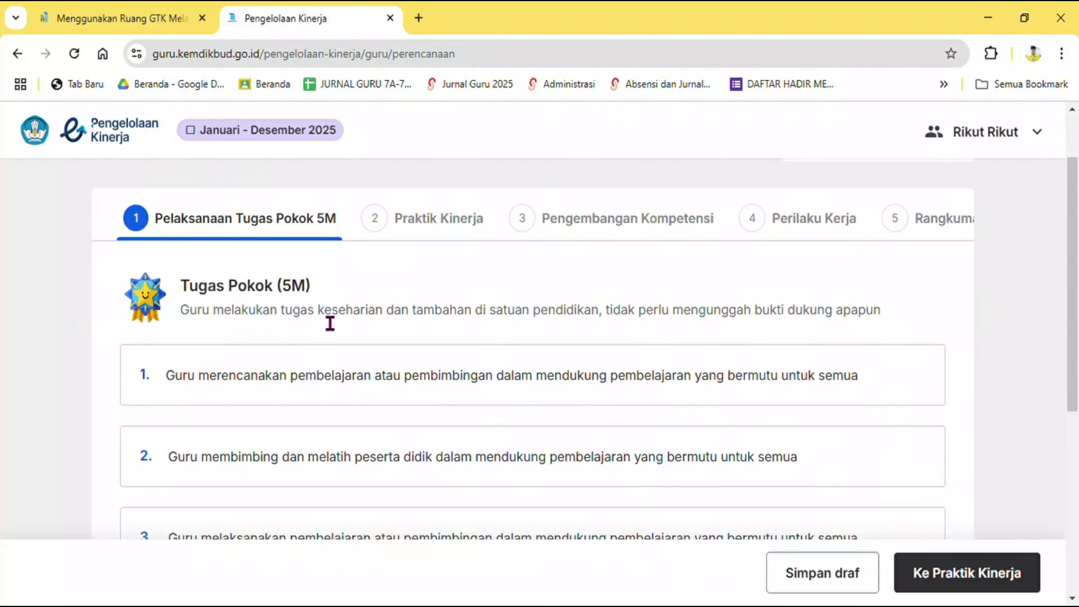
pyautogui.scroll(2, 272, 309)
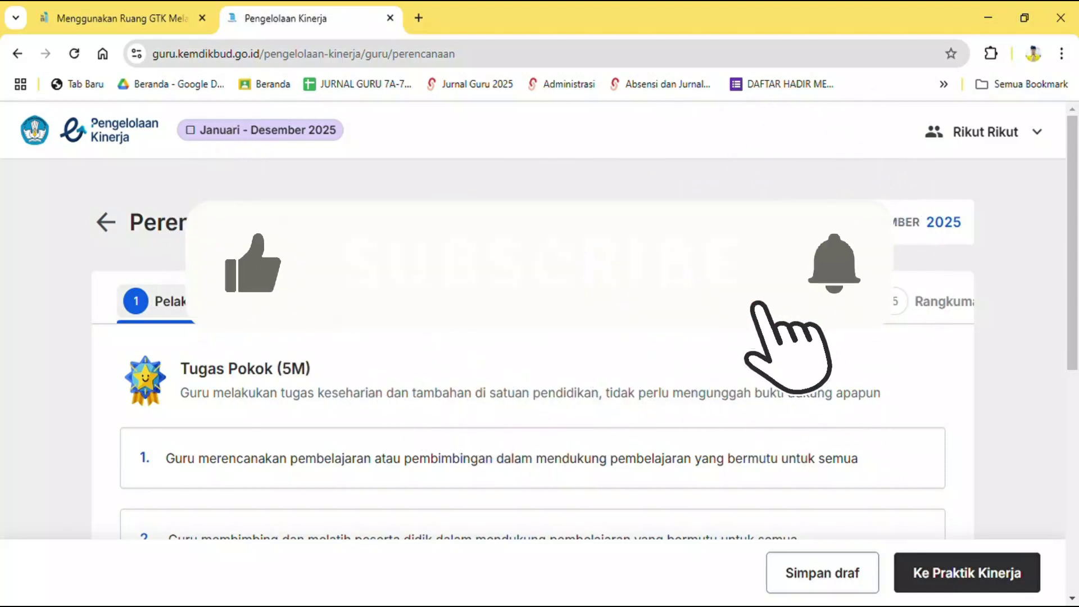
pyautogui.scroll(-4, 533, 348)
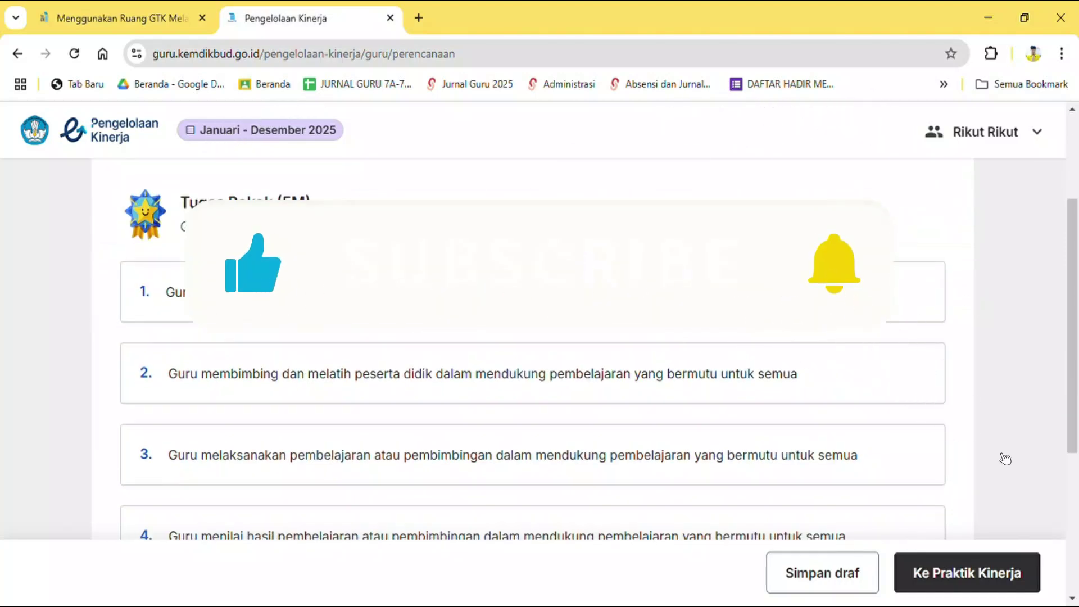
pyautogui.scroll(2, 296, 320)
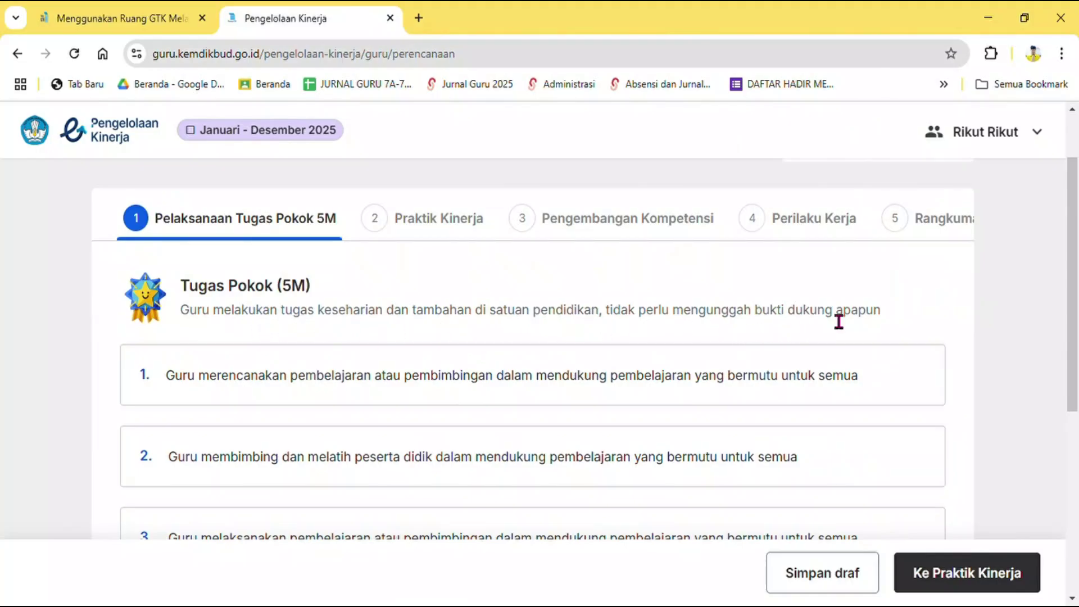
pyautogui.scroll(-2, 709, 345)
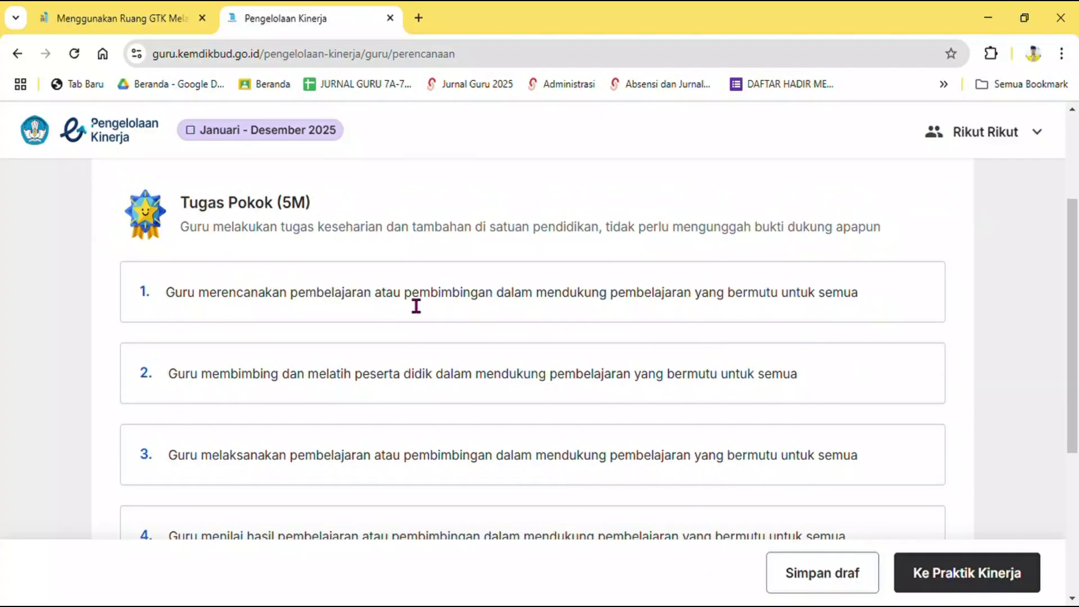
pyautogui.scroll(-2, 414, 305)
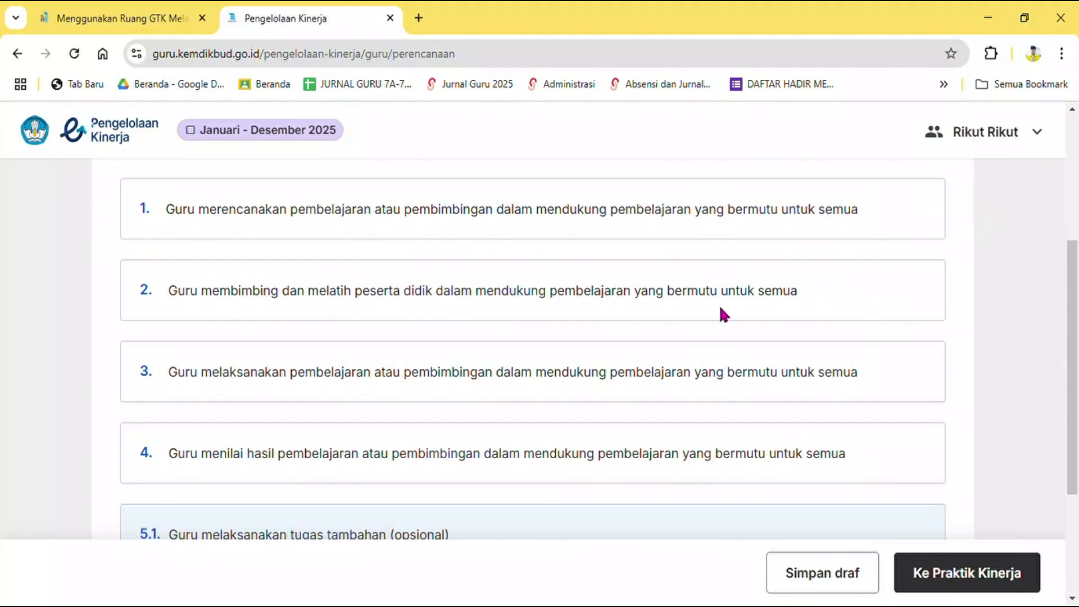
pyautogui.scroll(-2, 504, 386)
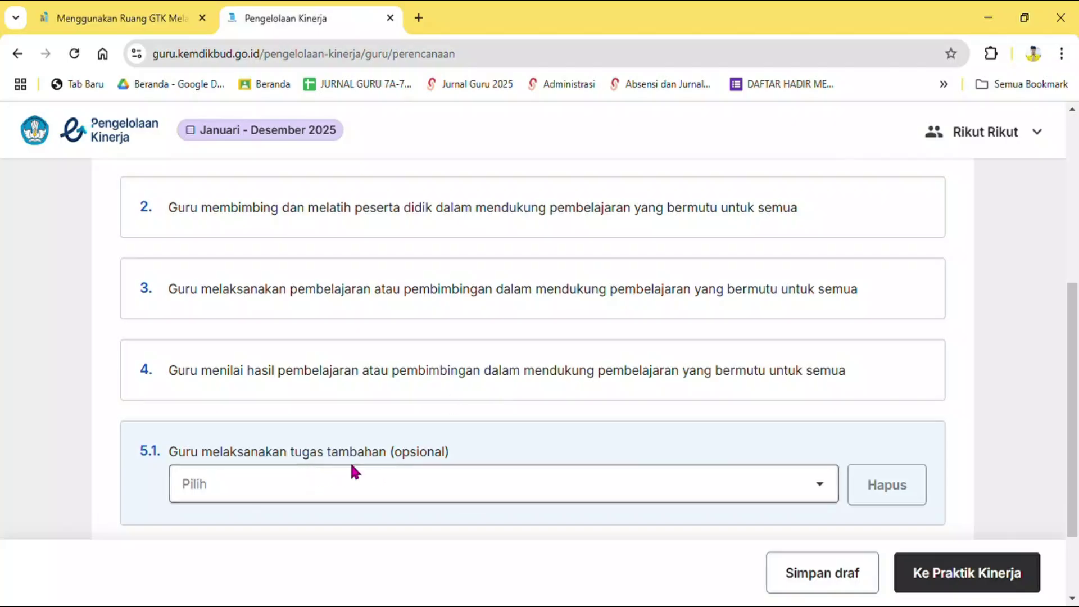
# Set additional duty 5.1 to the Wali Kelas option for SMP, SMA, SMK.
pyautogui.click(840, 498)
pyautogui.scroll(-2, 699, 474)
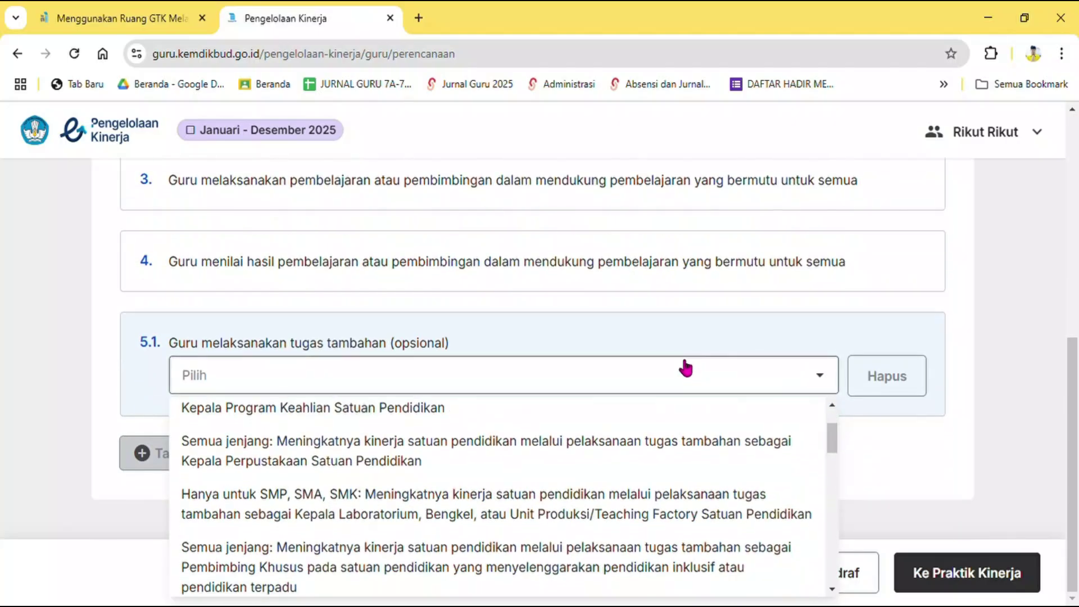
pyautogui.scroll(2, 364, 496)
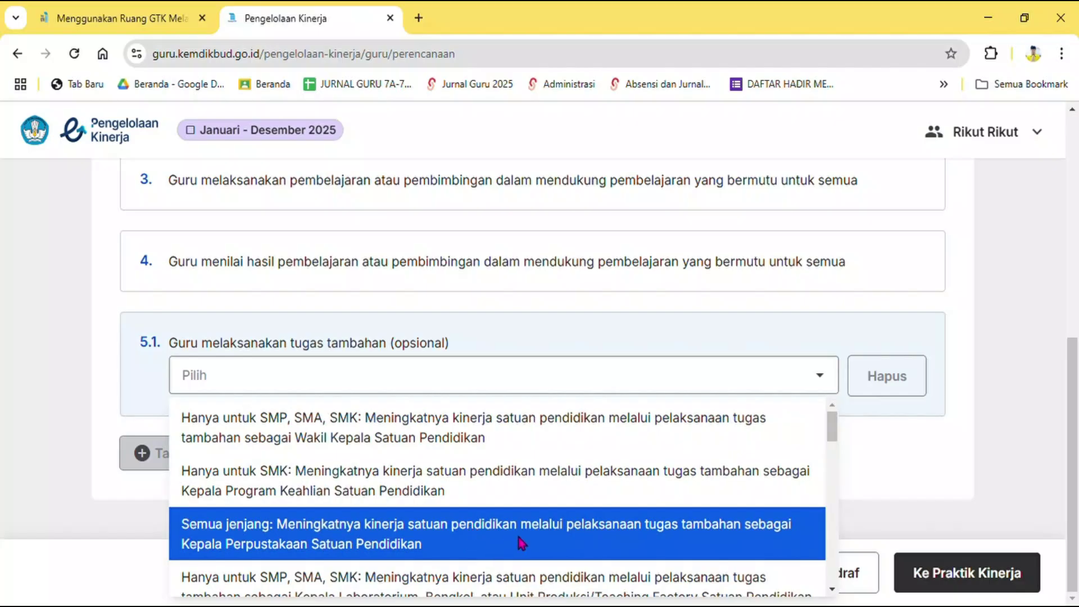
pyautogui.scroll(-2, 518, 537)
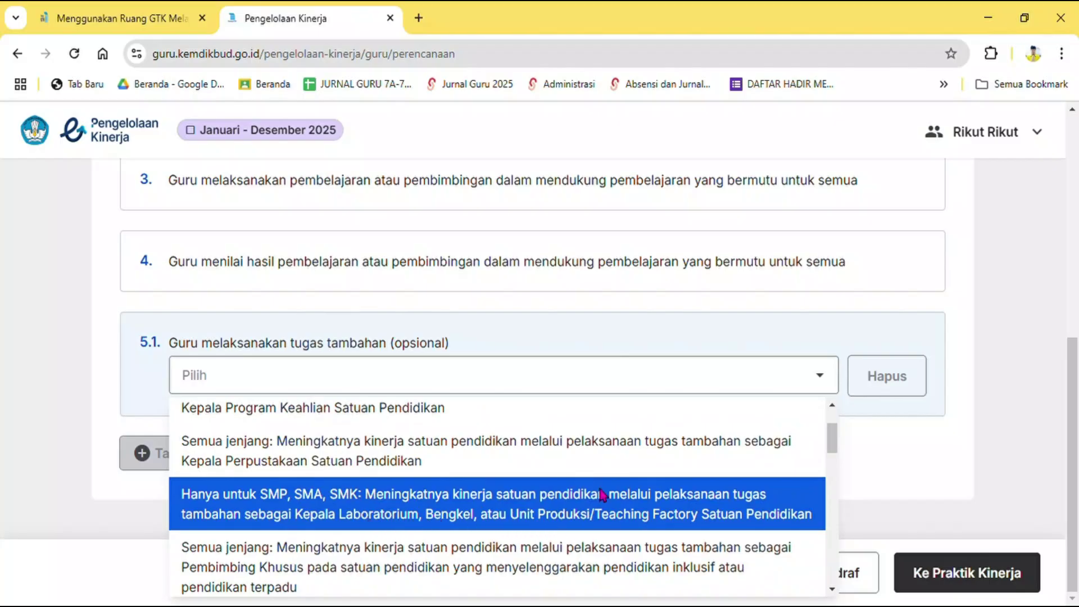
pyautogui.scroll(-2, 612, 504)
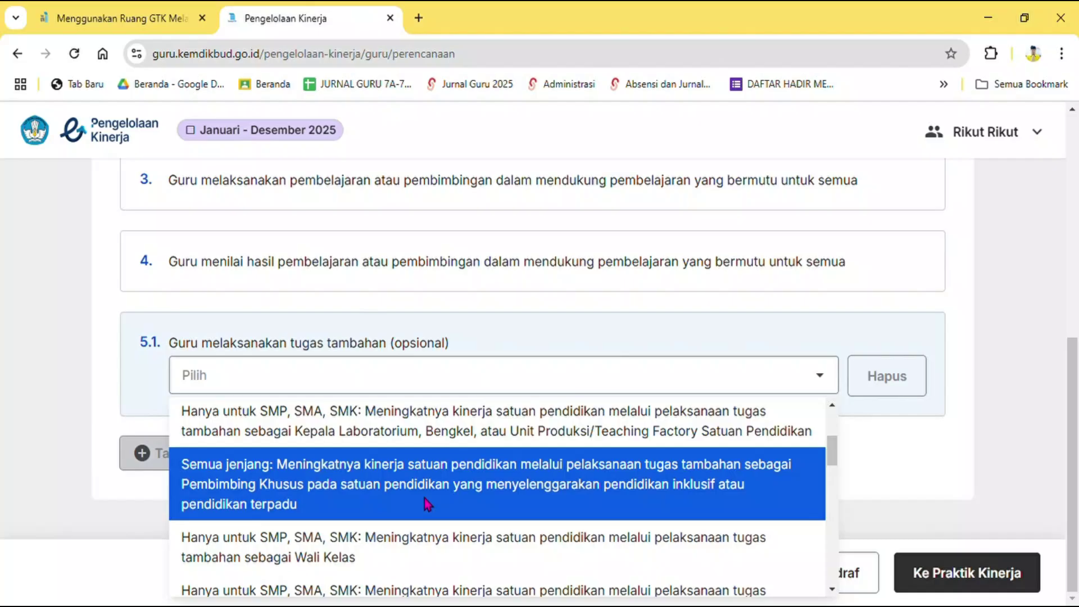
pyautogui.scroll(-3, 423, 494)
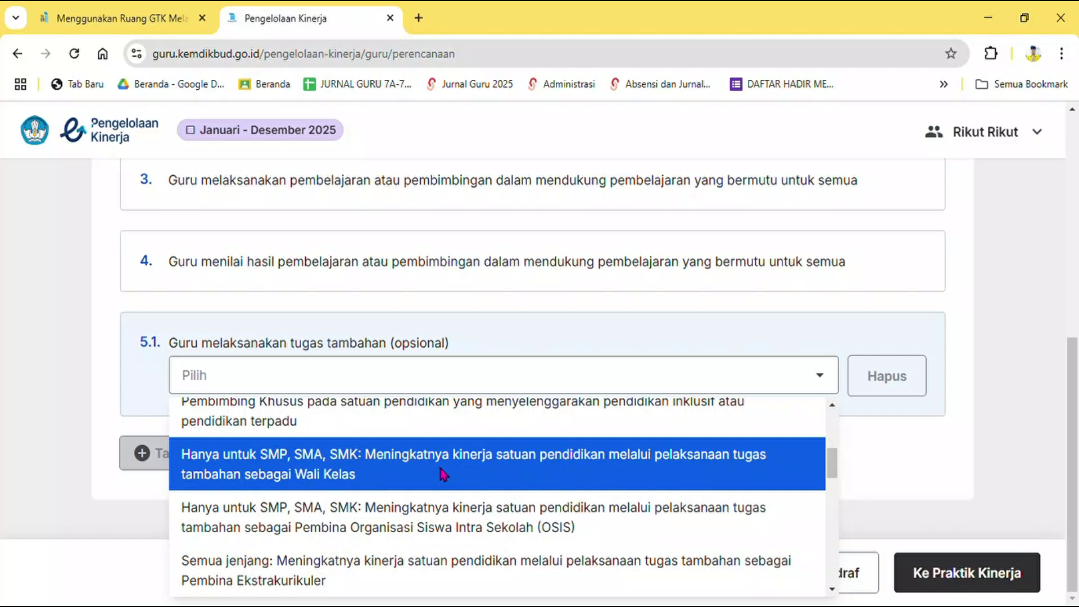
pyautogui.click(440, 469)
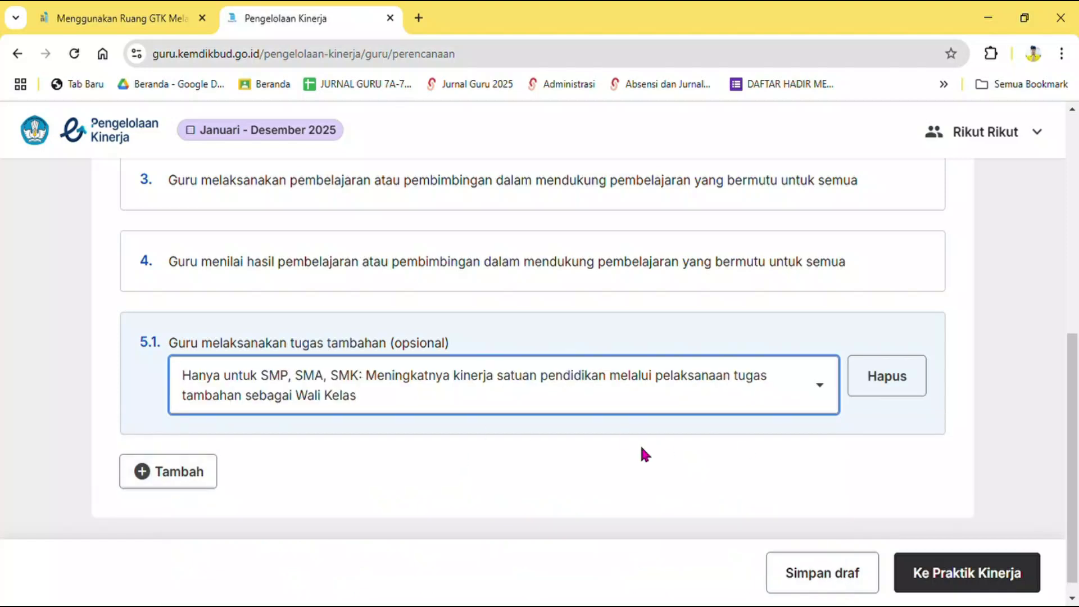
# Add additional duty 5.2 and set it to the Semua jenjang option for Pembina Ekstrakurikuler.
pyautogui.click(212, 454)
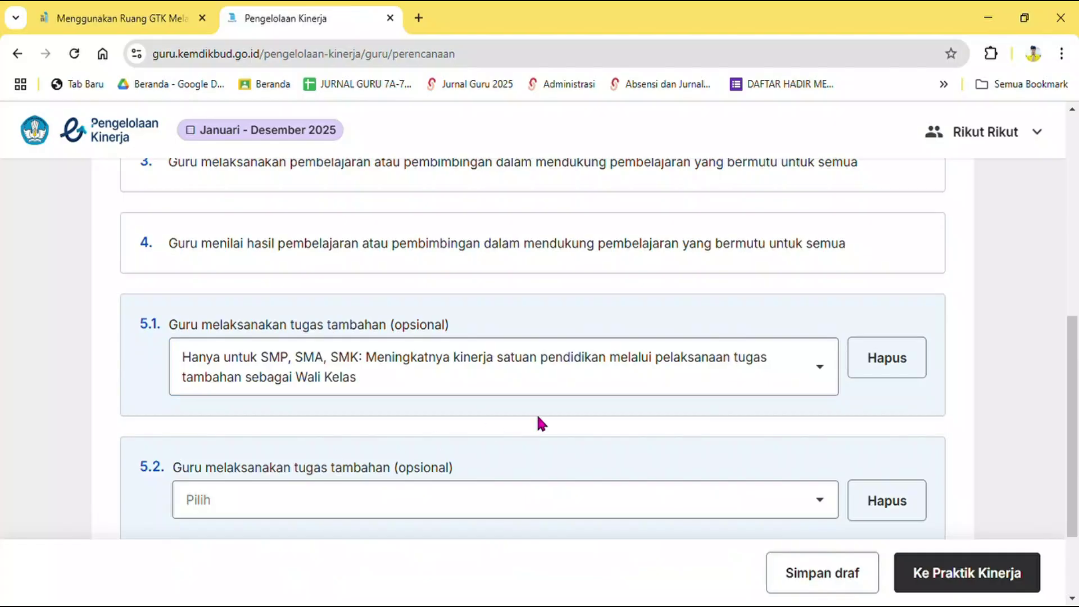
pyautogui.scroll(-2, 539, 423)
pyautogui.click(827, 375)
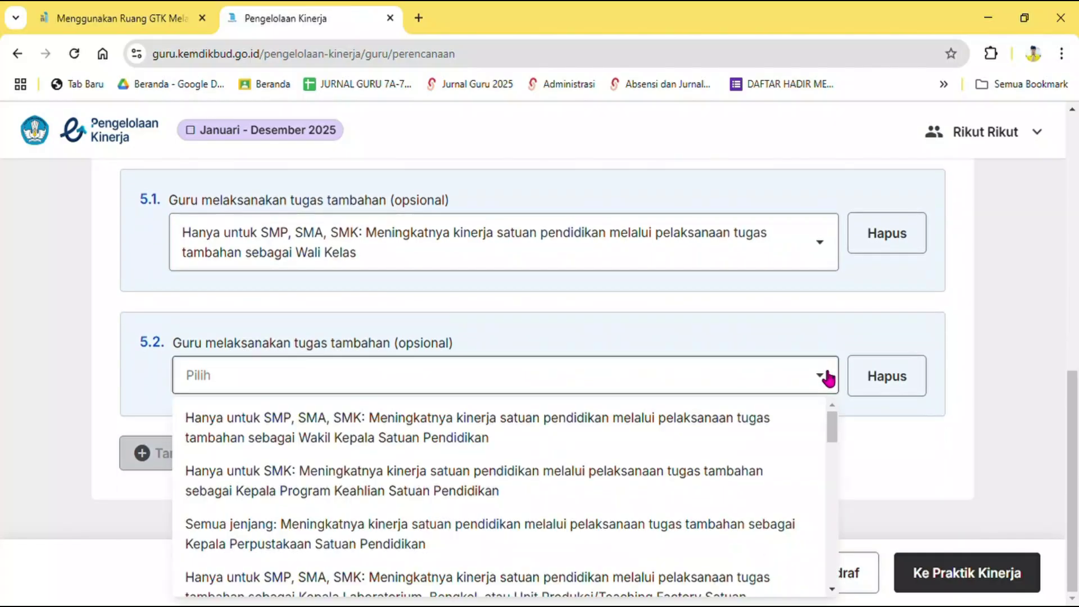
pyautogui.scroll(-3, 680, 446)
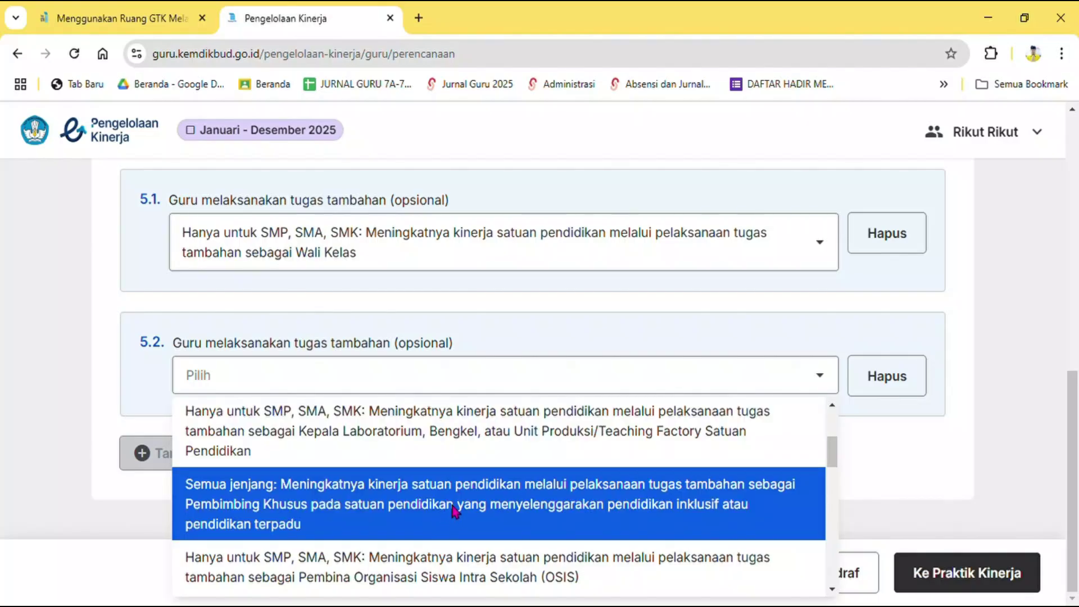
pyautogui.scroll(-2, 454, 506)
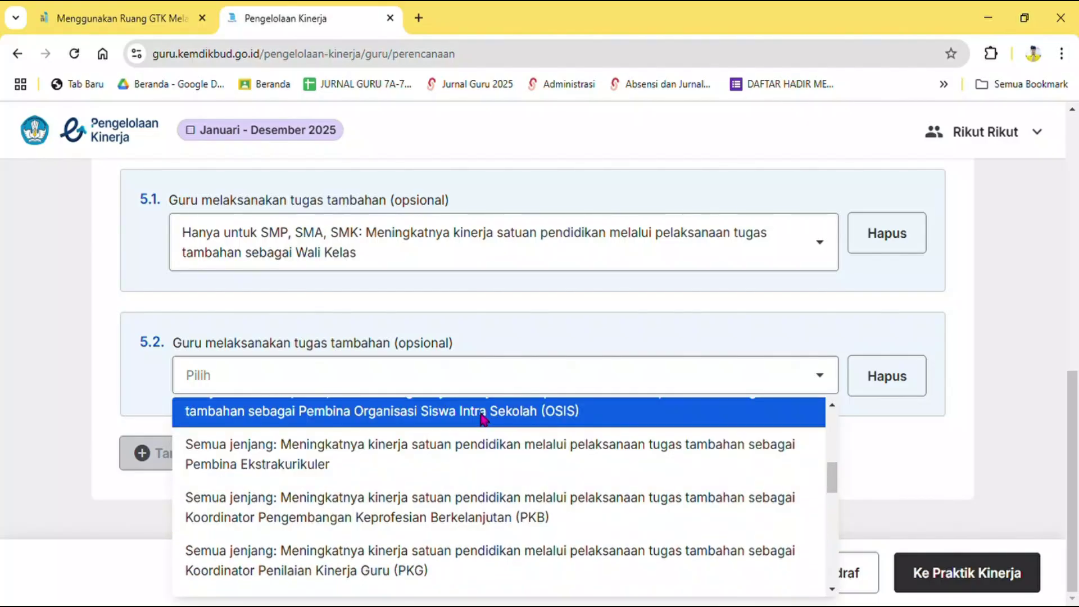
pyautogui.scroll(1, 478, 494)
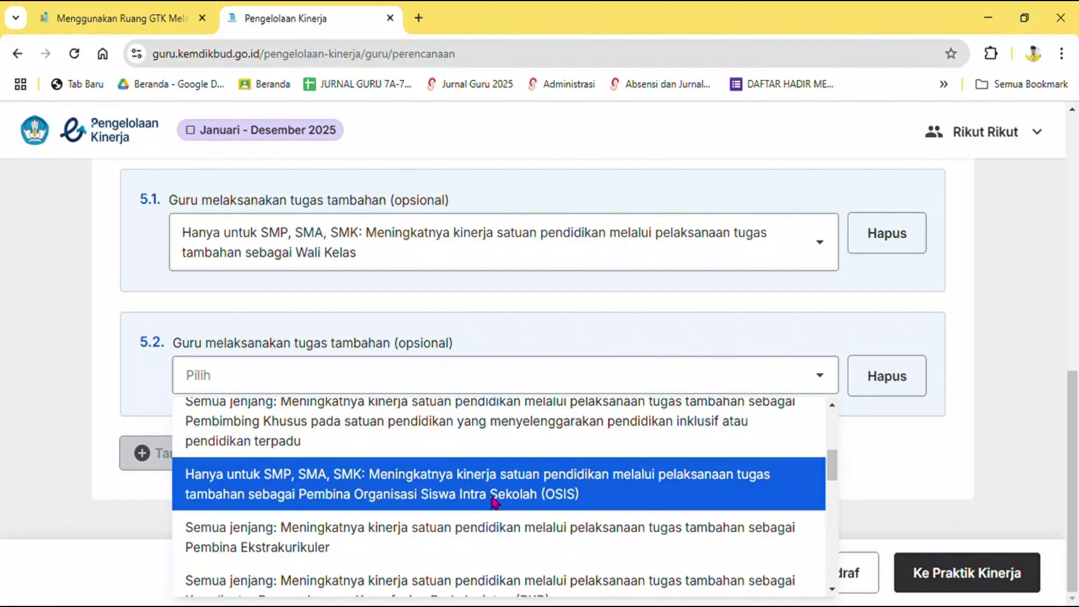
pyautogui.scroll(-2, 494, 500)
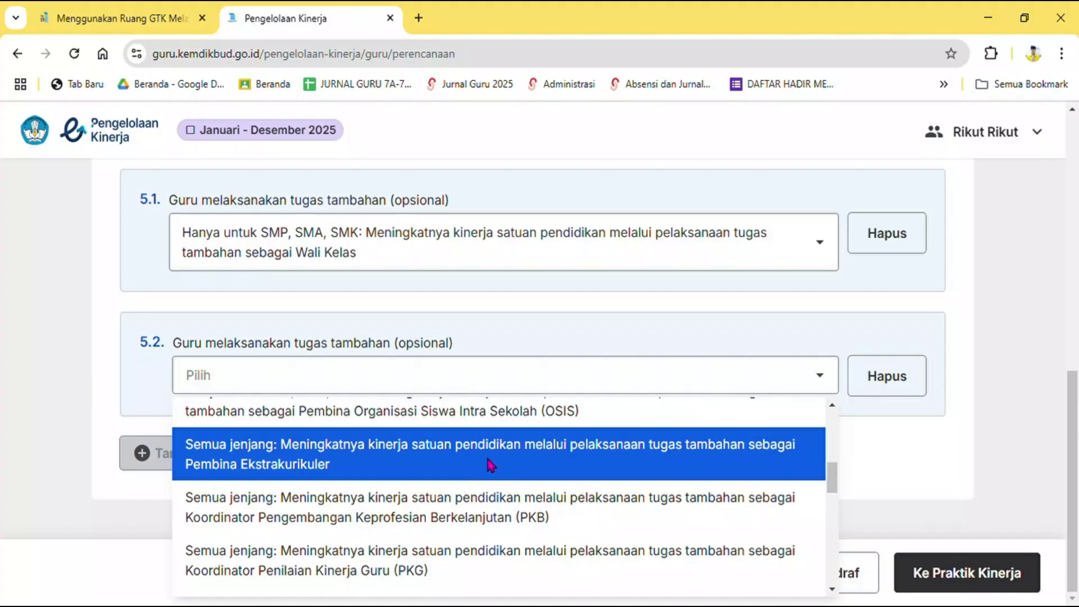
pyautogui.click(487, 459)
# Add additional duty 5.3 and look through its available tugas tambahan options without choosing one.
pyautogui.click(186, 478)
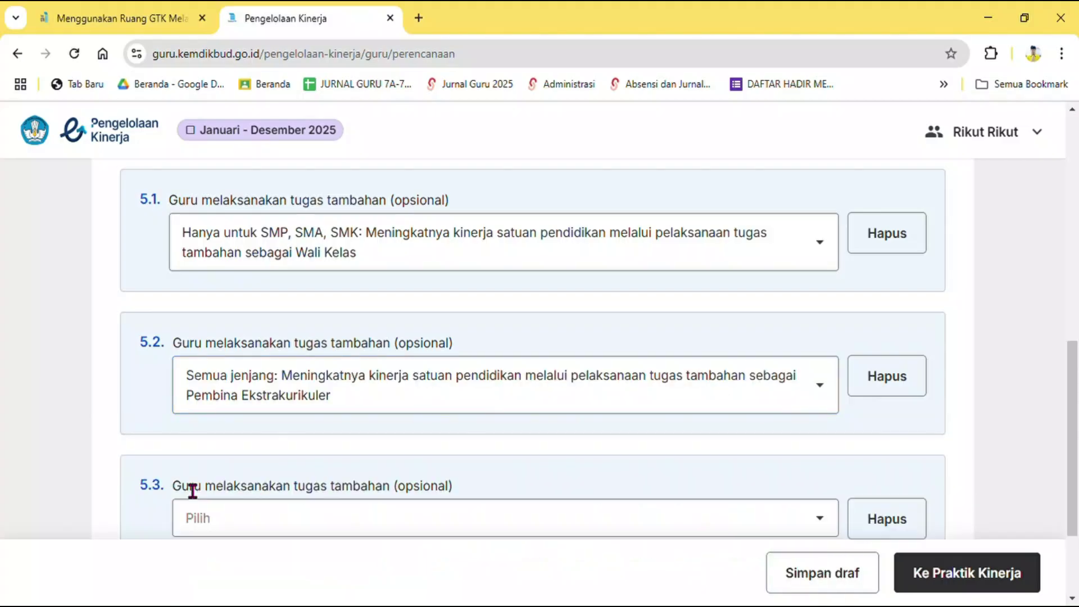
pyautogui.scroll(-1, 523, 464)
pyautogui.click(817, 440)
pyautogui.scroll(-1, 668, 483)
pyautogui.scroll(-1, 668, 482)
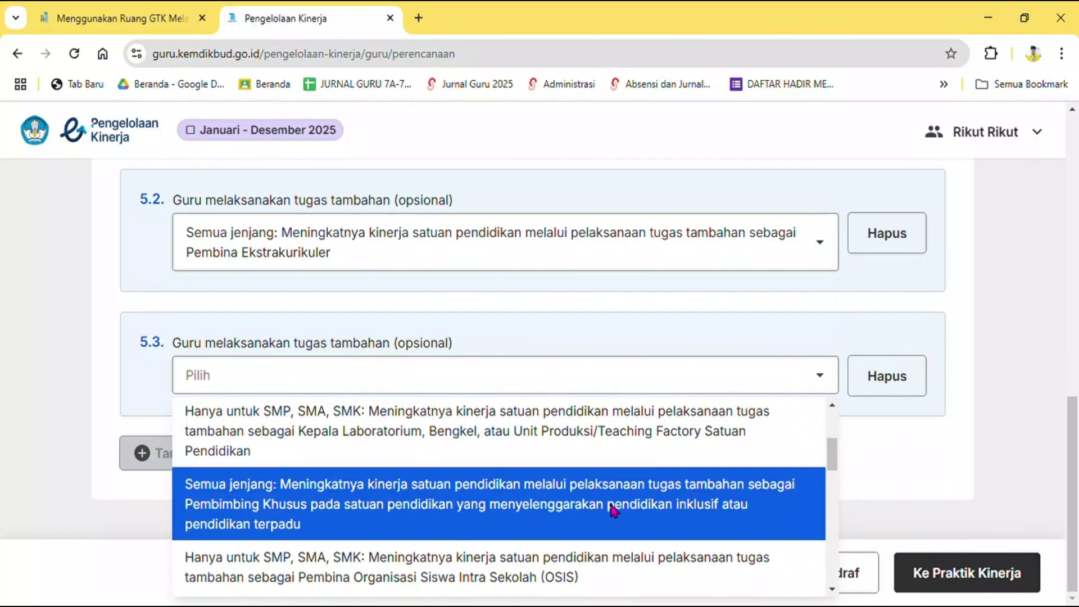
pyautogui.scroll(-1, 614, 509)
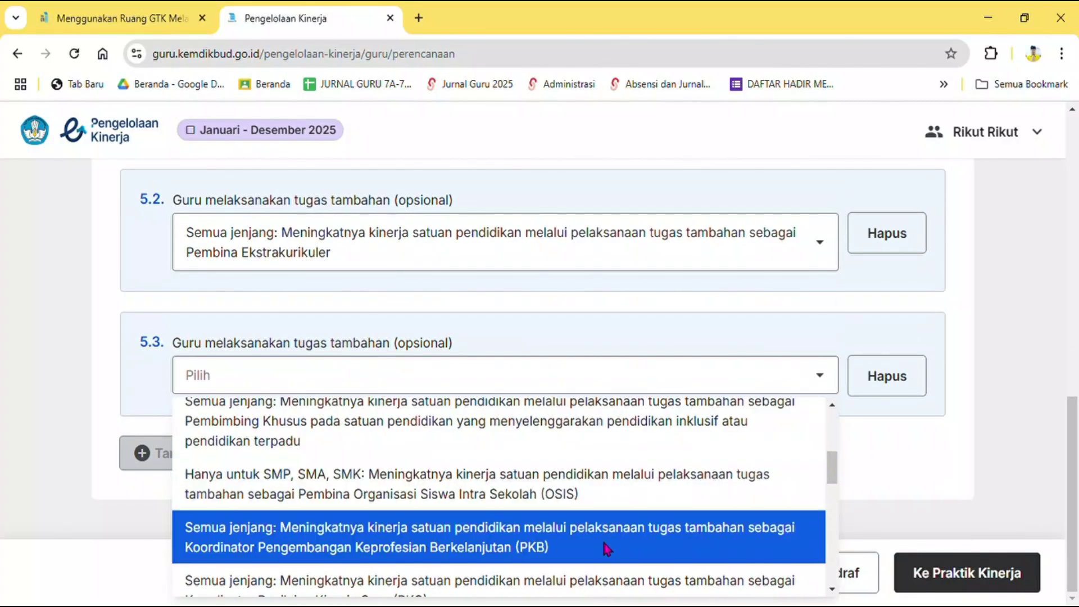
pyautogui.scroll(-1, 606, 542)
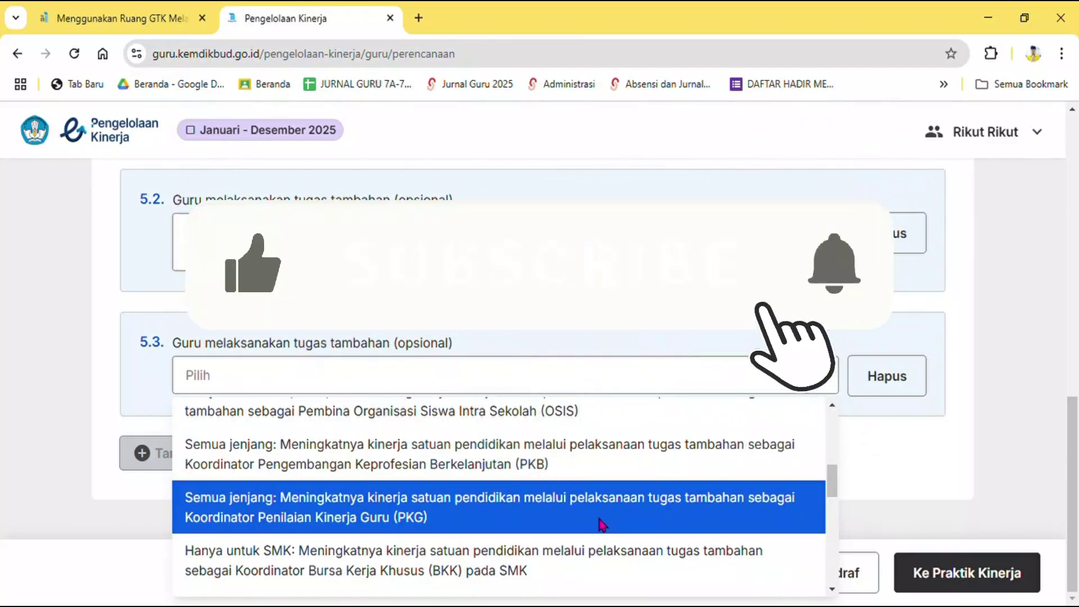
pyautogui.scroll(-1, 600, 523)
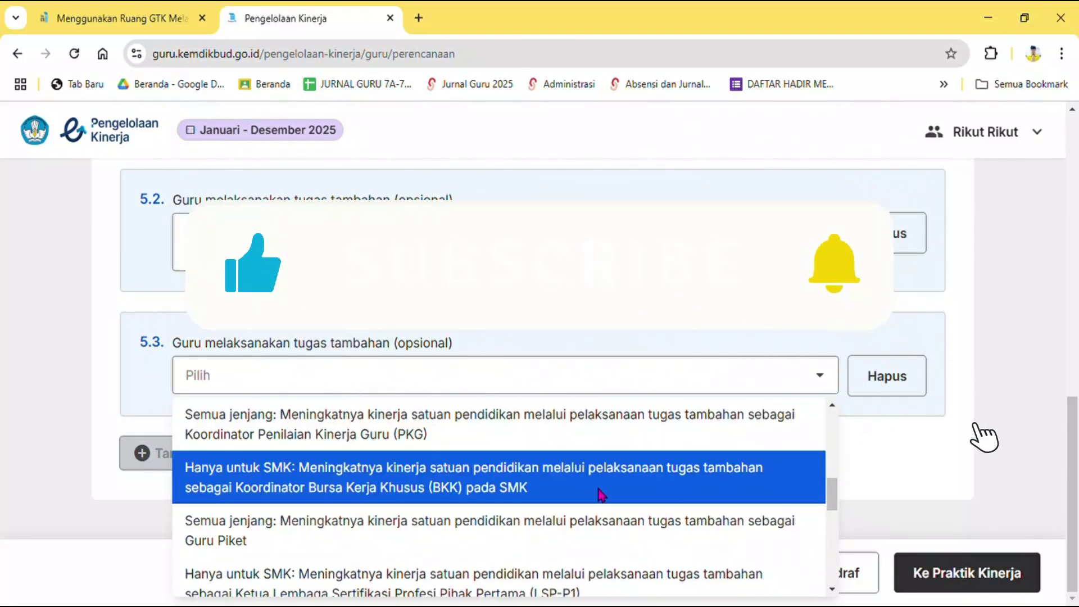
pyautogui.scroll(-1, 601, 474)
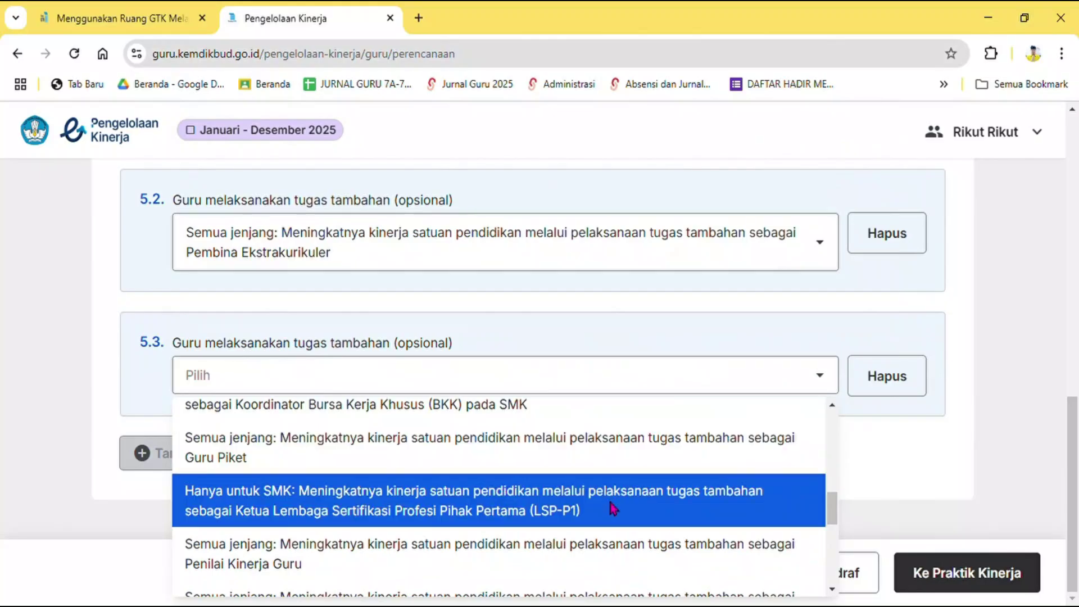
pyautogui.scroll(-1, 611, 489)
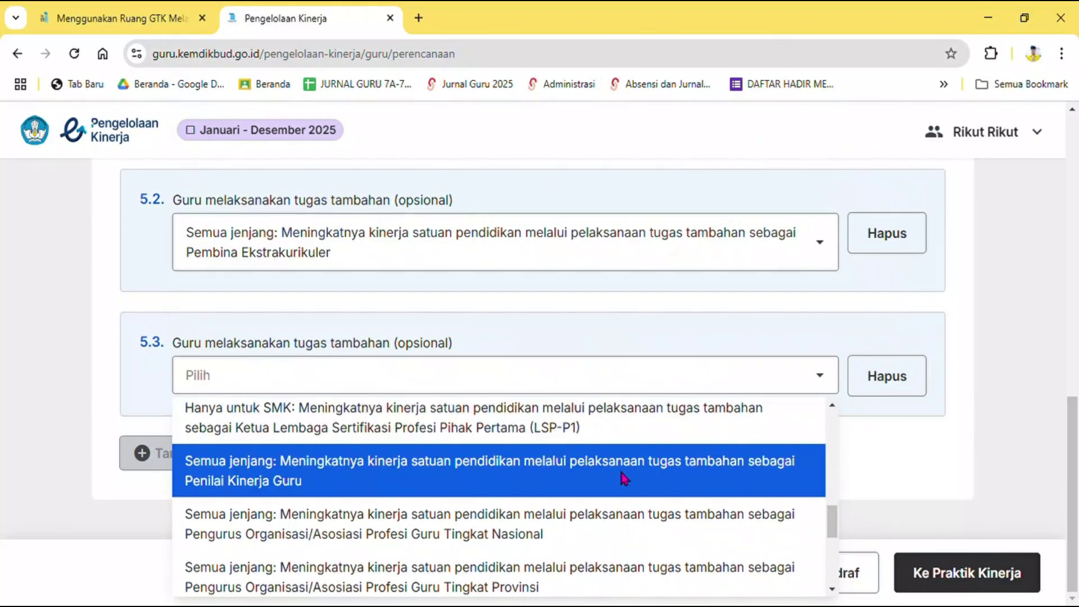
pyautogui.scroll(-1, 582, 477)
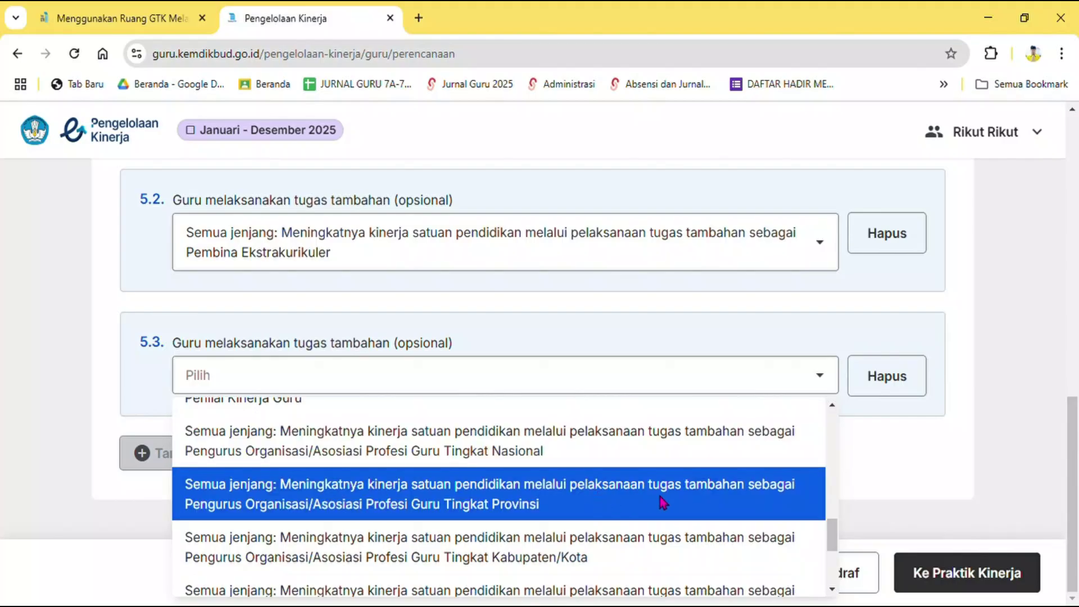
pyautogui.scroll(-1, 605, 500)
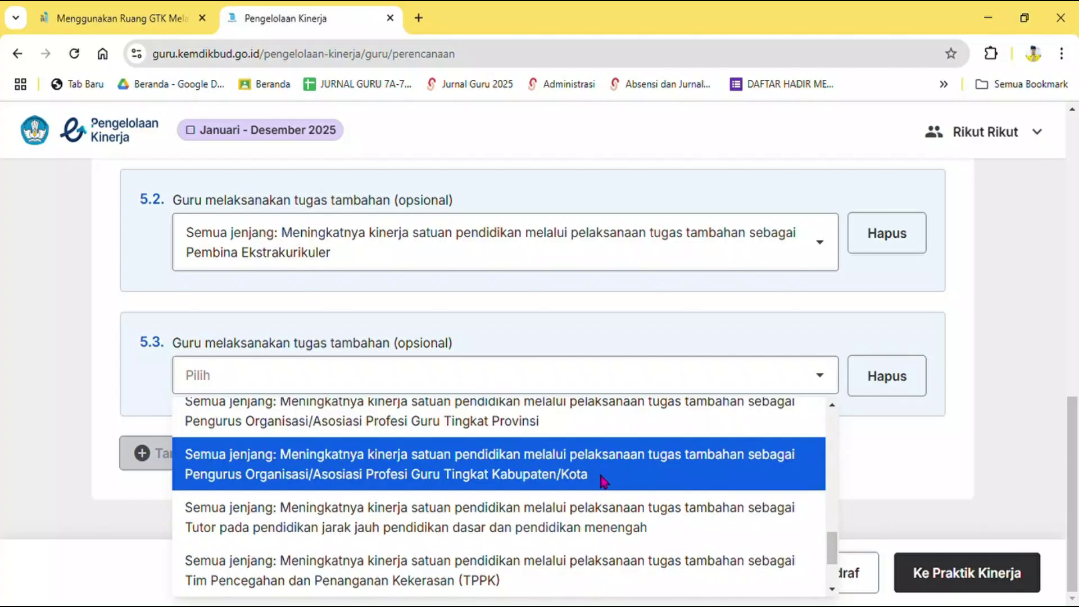
pyautogui.scroll(-1, 610, 476)
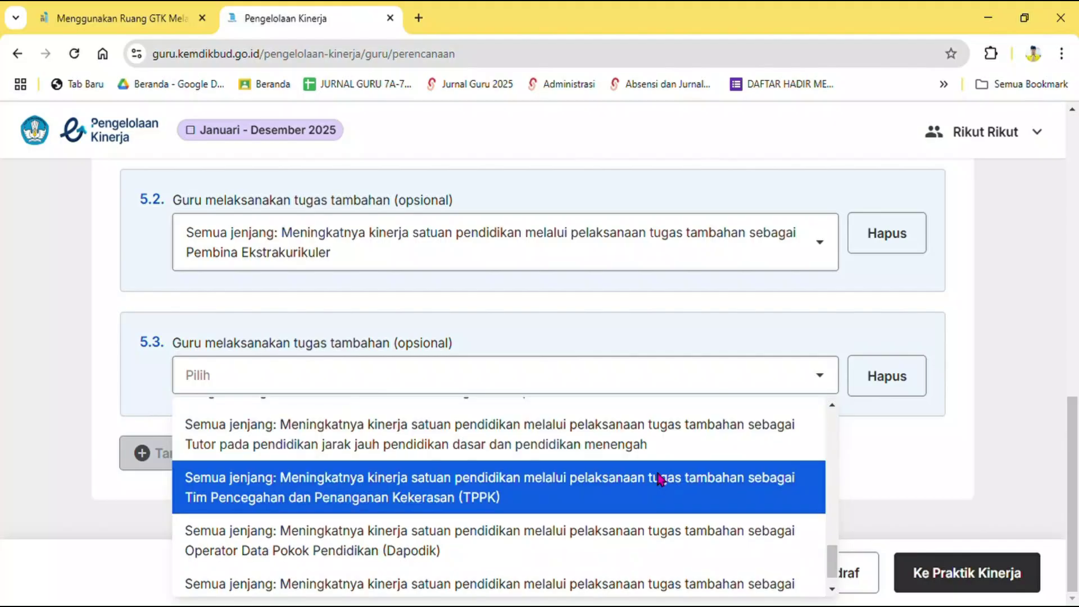
pyautogui.scroll(-1, 641, 492)
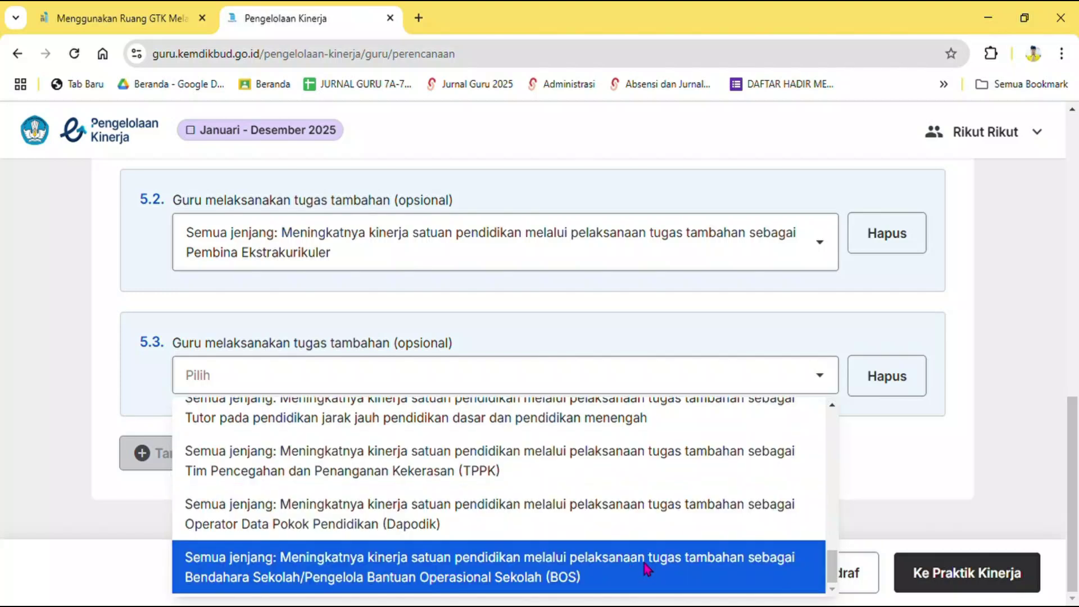
pyautogui.click(47, 441)
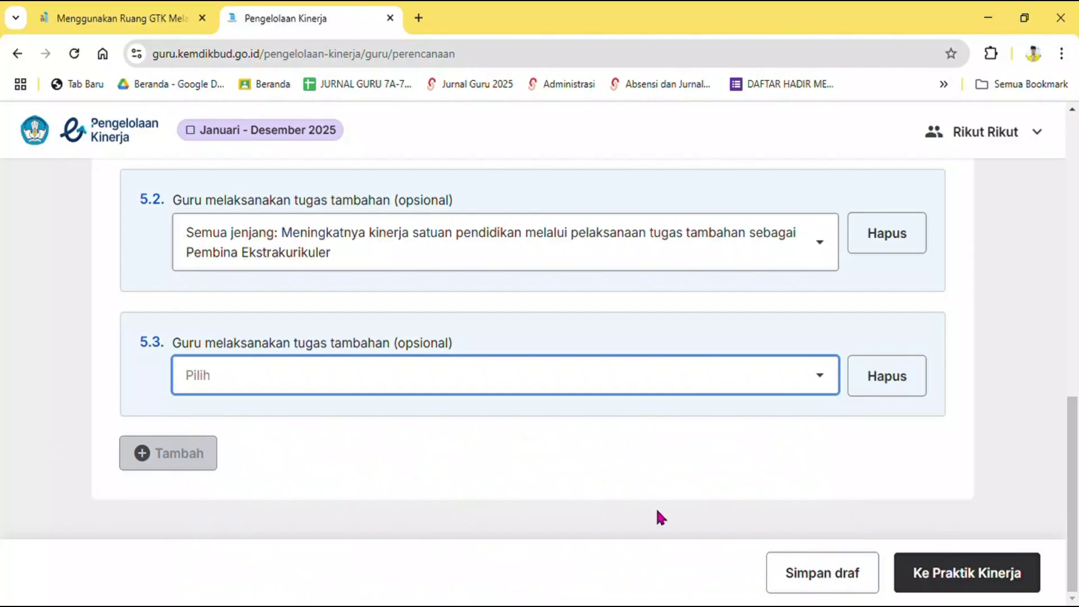
# Remove the empty additional duty entry 5.3.
pyautogui.scroll(3, 859, 442)
pyautogui.scroll(-3, 860, 458)
pyautogui.click(888, 392)
pyautogui.scroll(3, 138, 392)
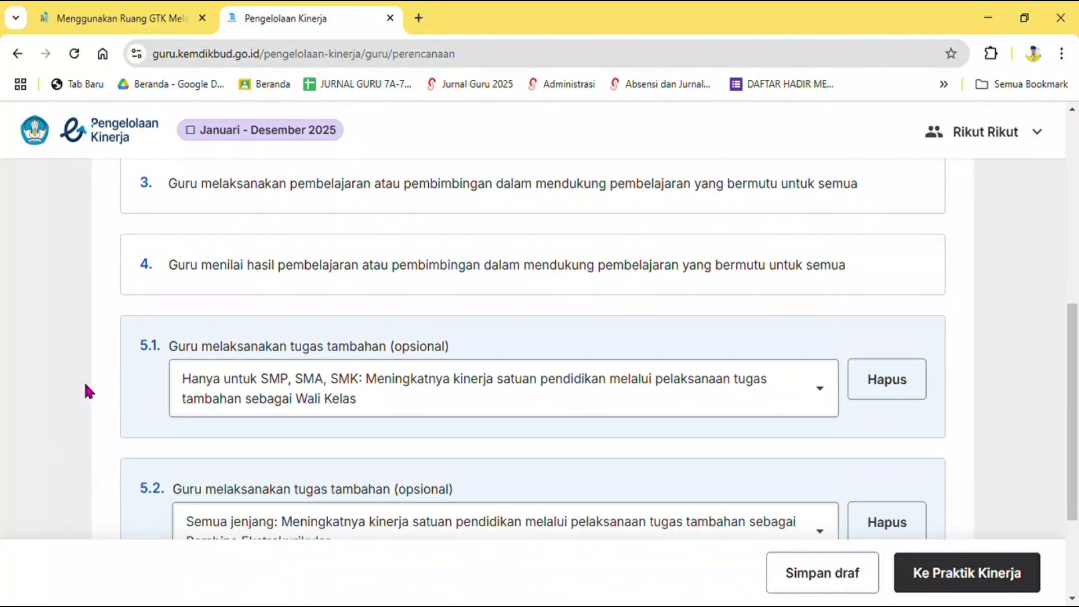
# Save the performance plan with its additional duties as a draft.
pyautogui.scroll(-3, 84, 388)
pyautogui.click(820, 579)
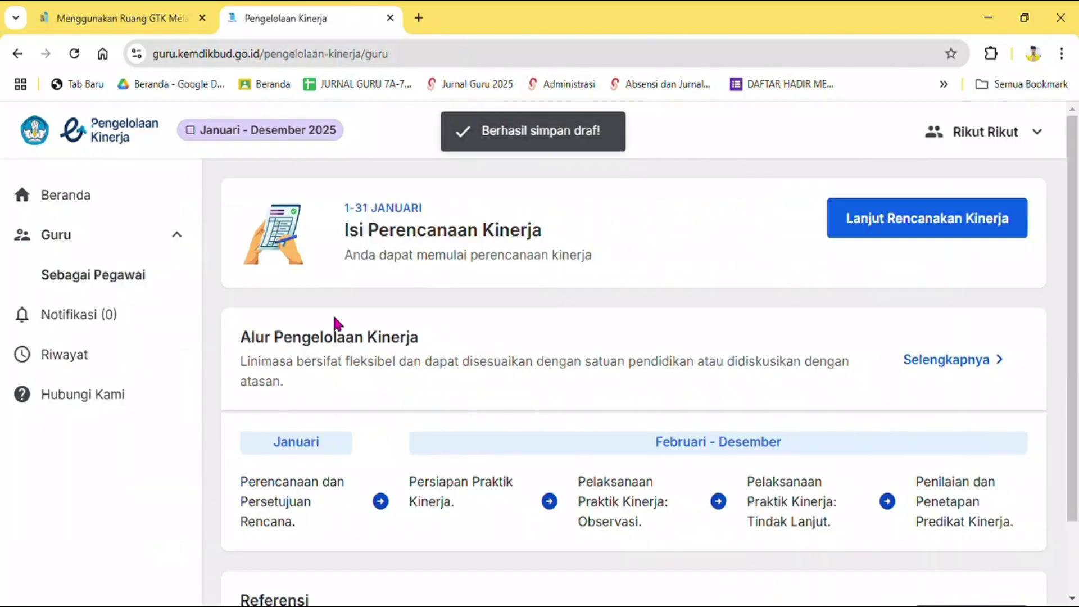
pyautogui.scroll(-2, 360, 320)
pyautogui.scroll(2, 427, 331)
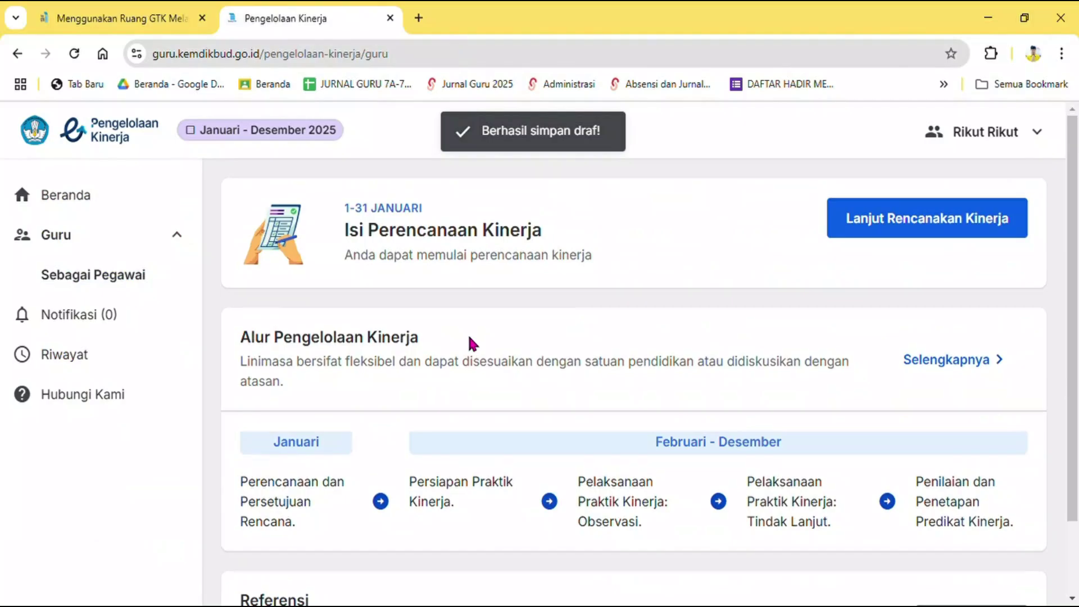
# Resume the saved Perencanaan Kinerja draft and proceed from the 5M duties to the Praktik Kinerja stage.
pyautogui.click(966, 223)
pyautogui.scroll(-5, 427, 343)
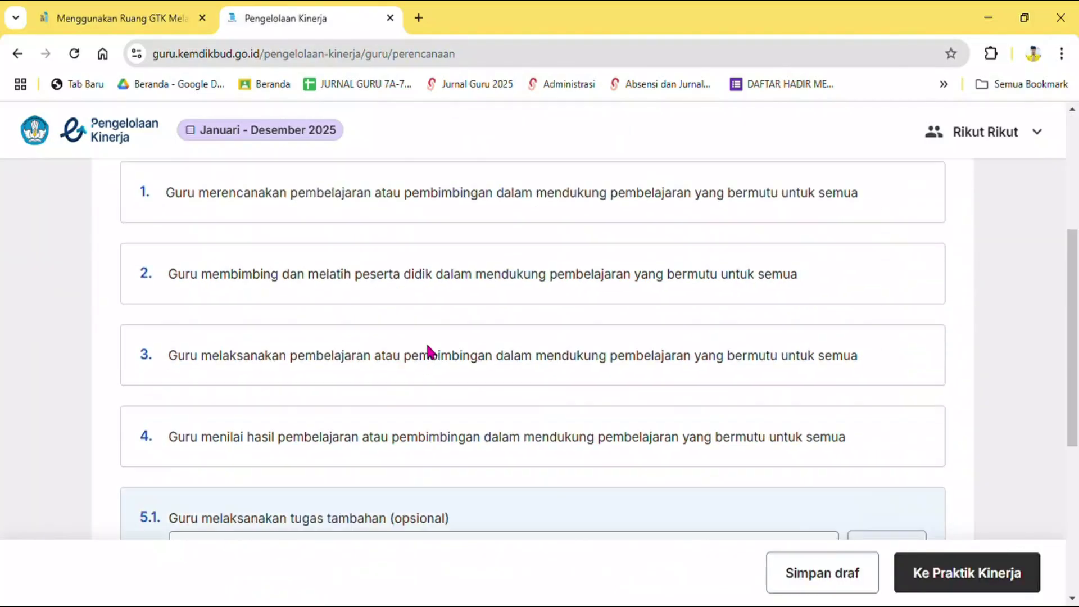
pyautogui.scroll(-5, 430, 349)
pyautogui.click(967, 581)
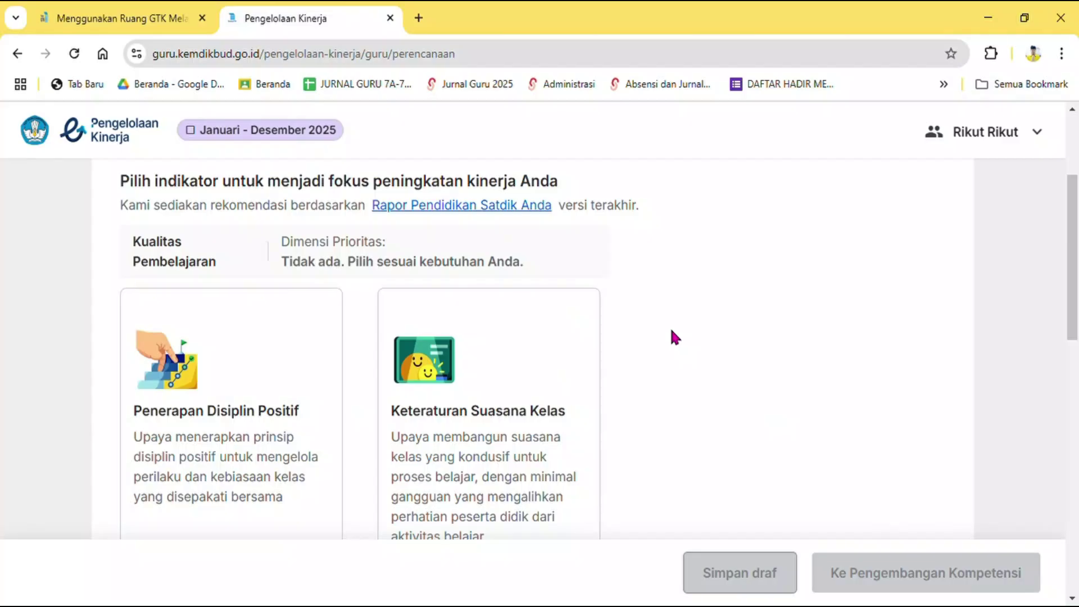
# Examine the Kualitas Pembelajaran indicators across the Manajemen Kelas, Dukungan Psikologis and Metode Pembelajaran dimensions.
pyautogui.scroll(-1, 95, 386)
pyautogui.scroll(1, 94, 388)
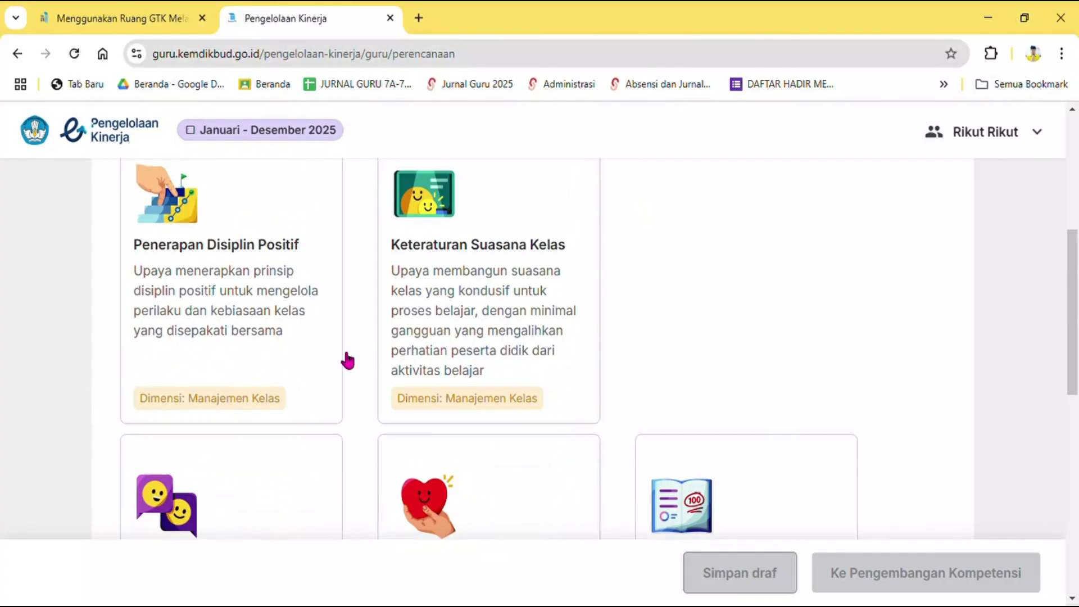
pyautogui.scroll(-4, 348, 360)
pyautogui.scroll(-2, 242, 369)
pyautogui.scroll(6, 243, 369)
pyautogui.scroll(-4, 531, 270)
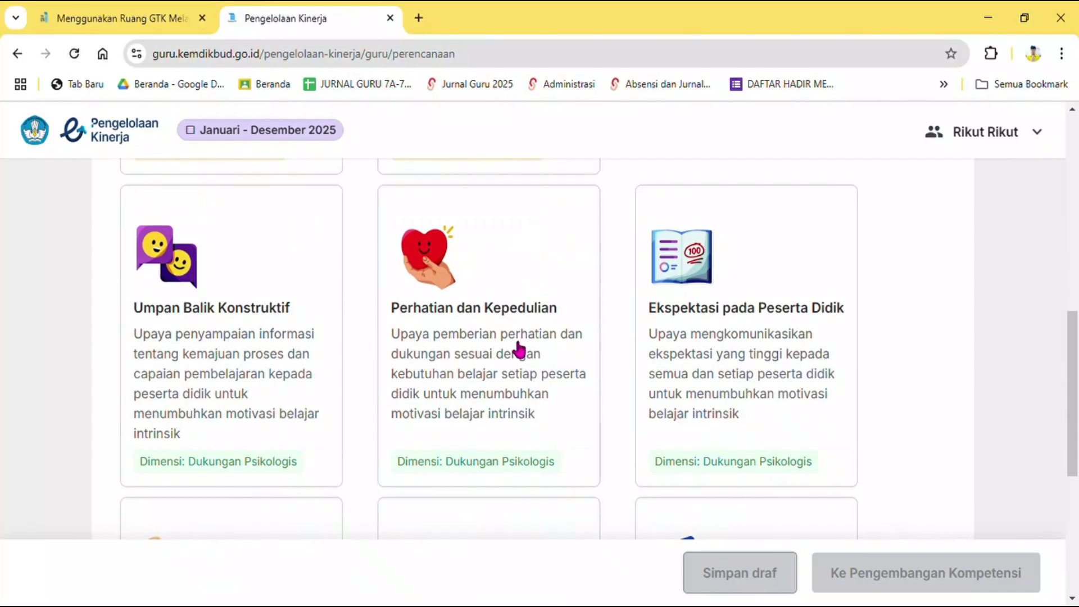
pyautogui.scroll(-4, 792, 336)
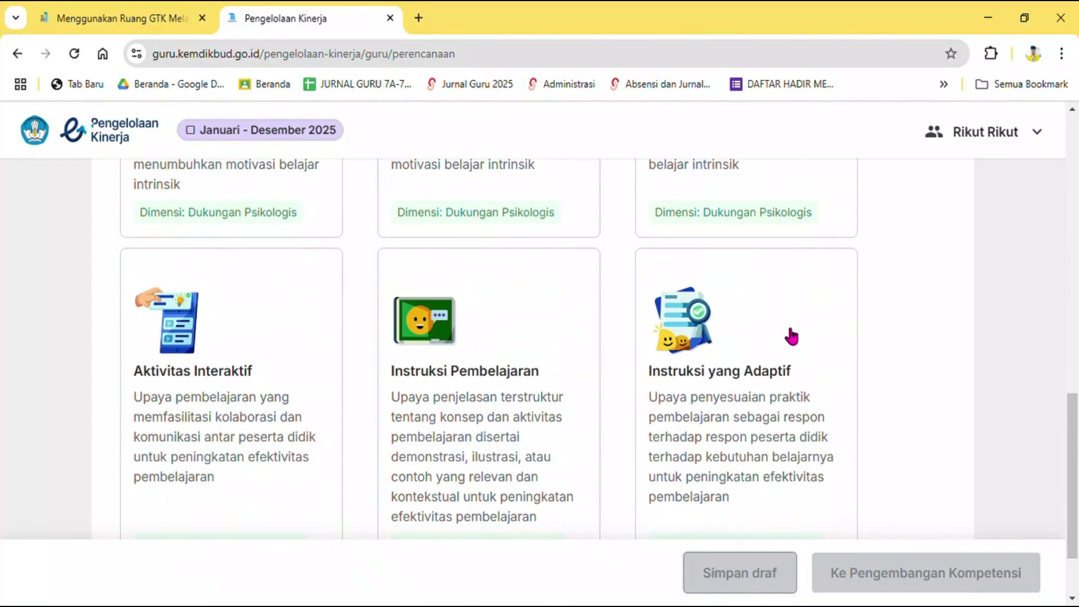
pyautogui.scroll(-2, 254, 424)
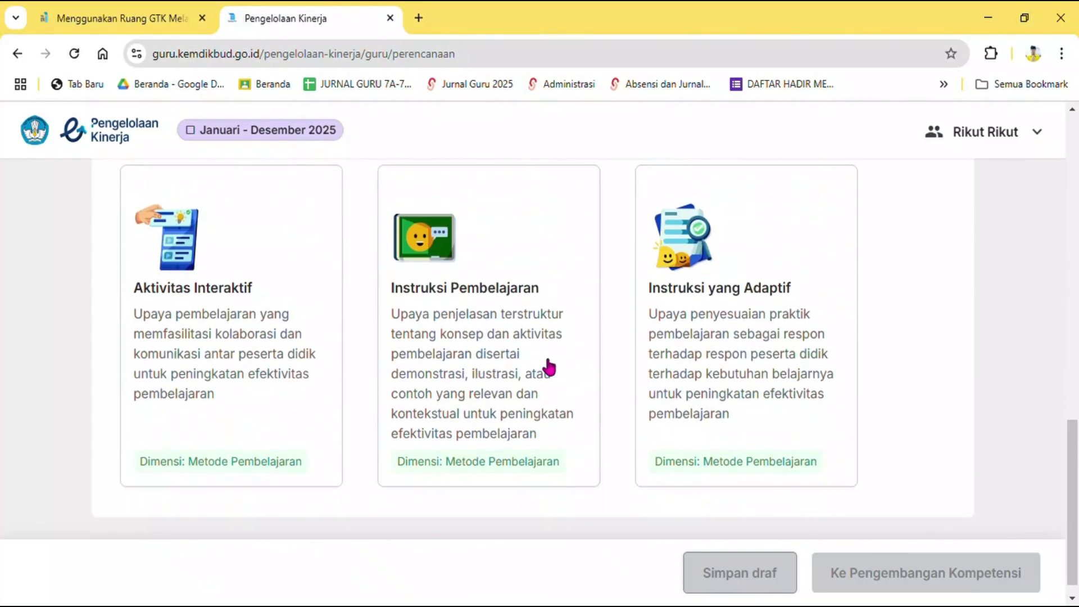
pyautogui.scroll(-1, 770, 336)
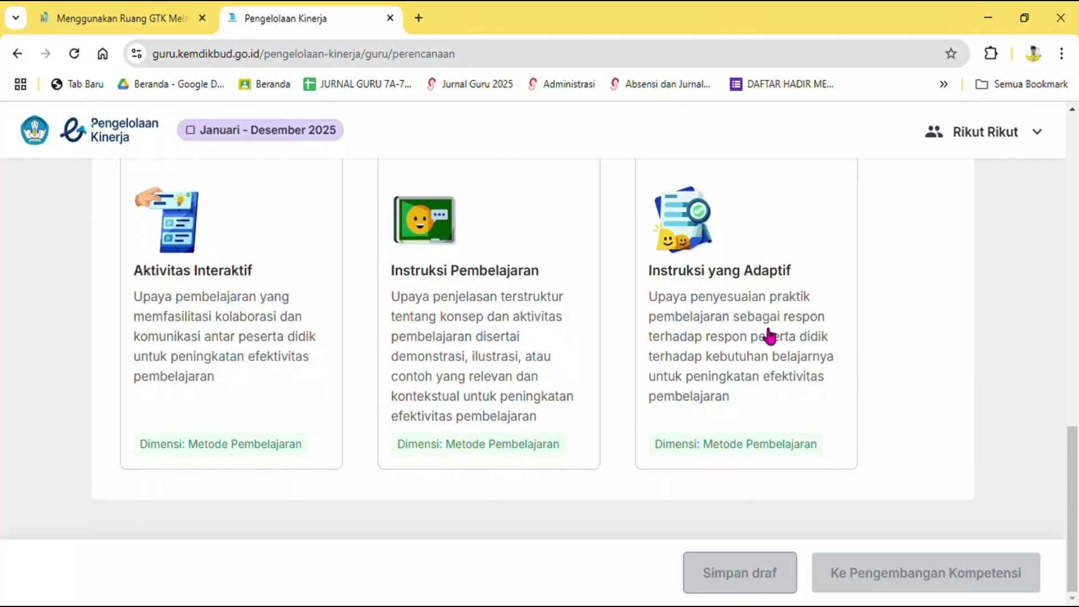
pyautogui.scroll(10, 770, 336)
pyautogui.scroll(-5, 769, 336)
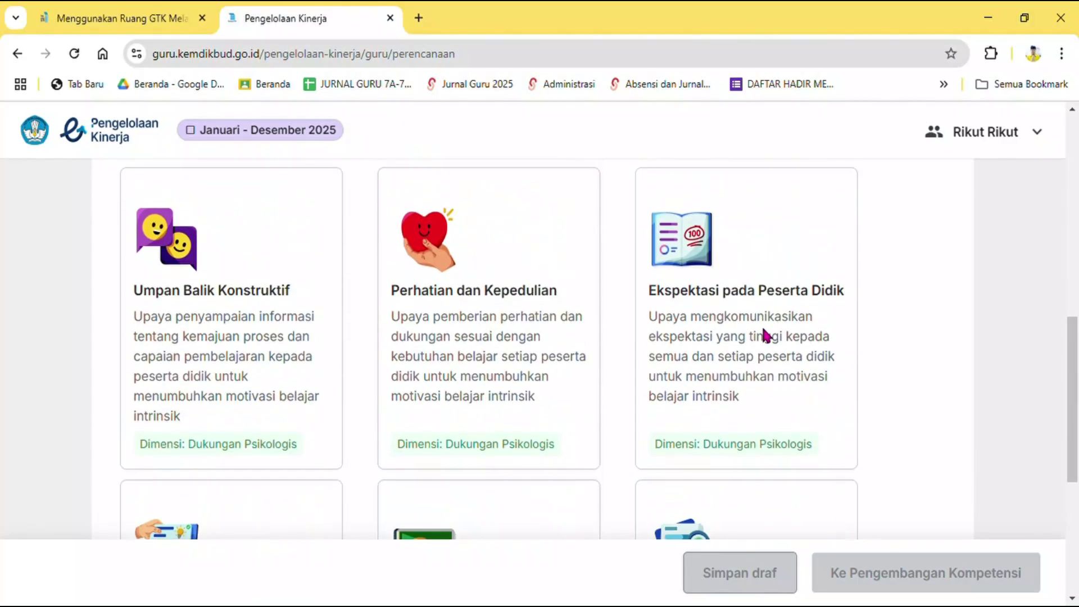
pyautogui.scroll(5, 770, 336)
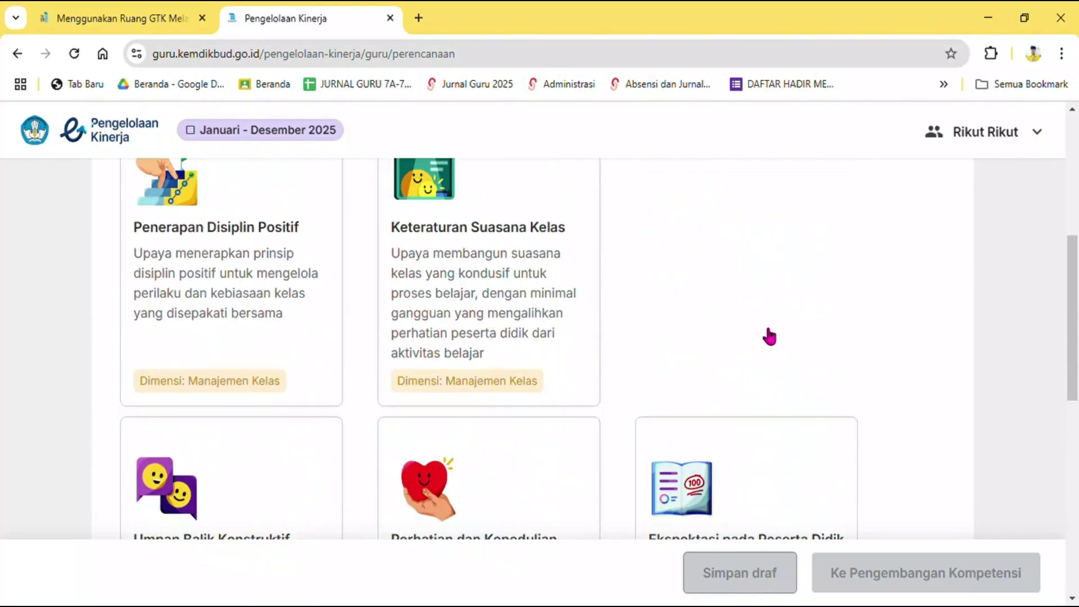
pyautogui.scroll(1, 765, 335)
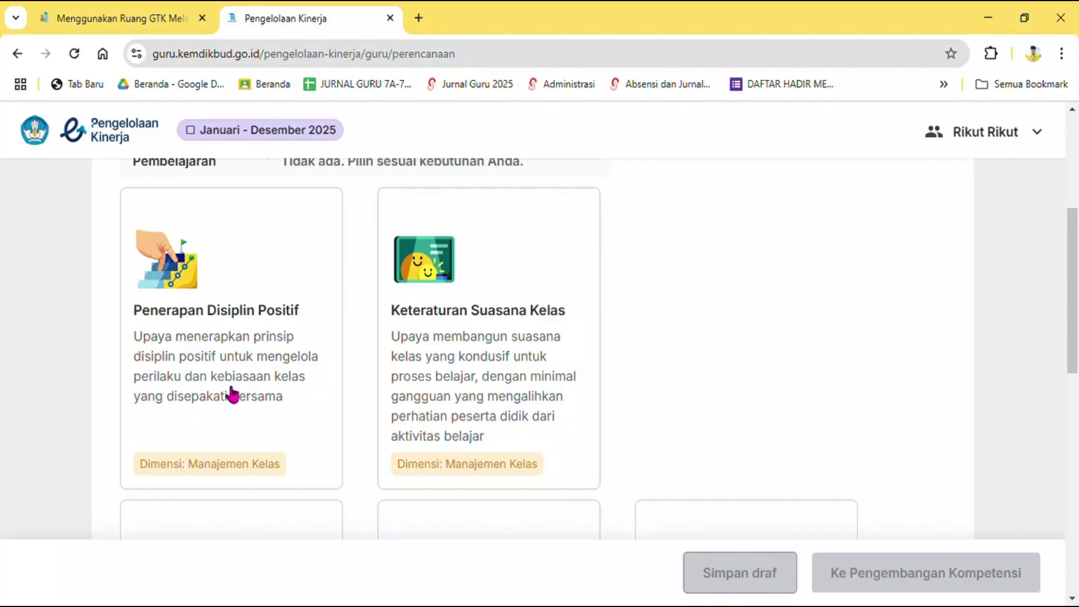
# Choose Penerapan Disiplin Positif as the performance focus indicator and continue to the Pengembangan Kompetensi stage.
pyautogui.click(225, 348)
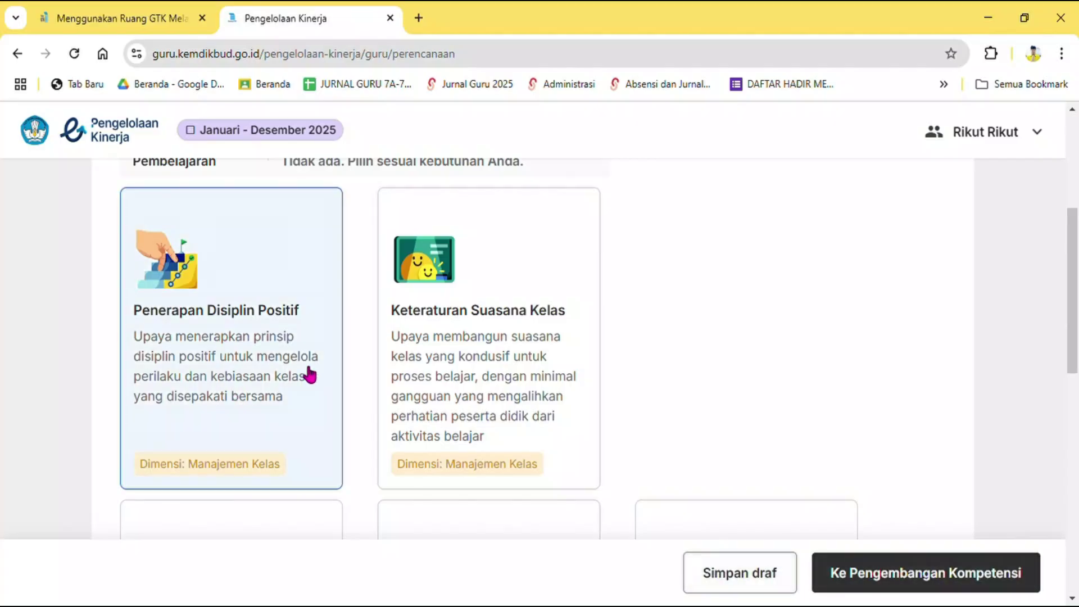
pyautogui.scroll(-4, 336, 326)
pyautogui.scroll(-2, 292, 320)
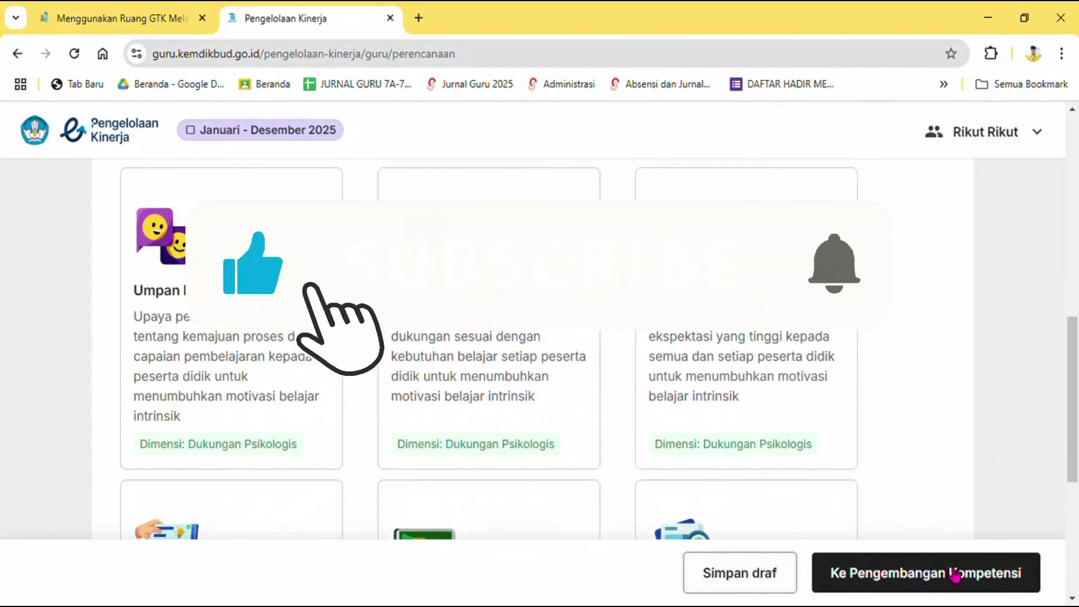
pyautogui.click(927, 583)
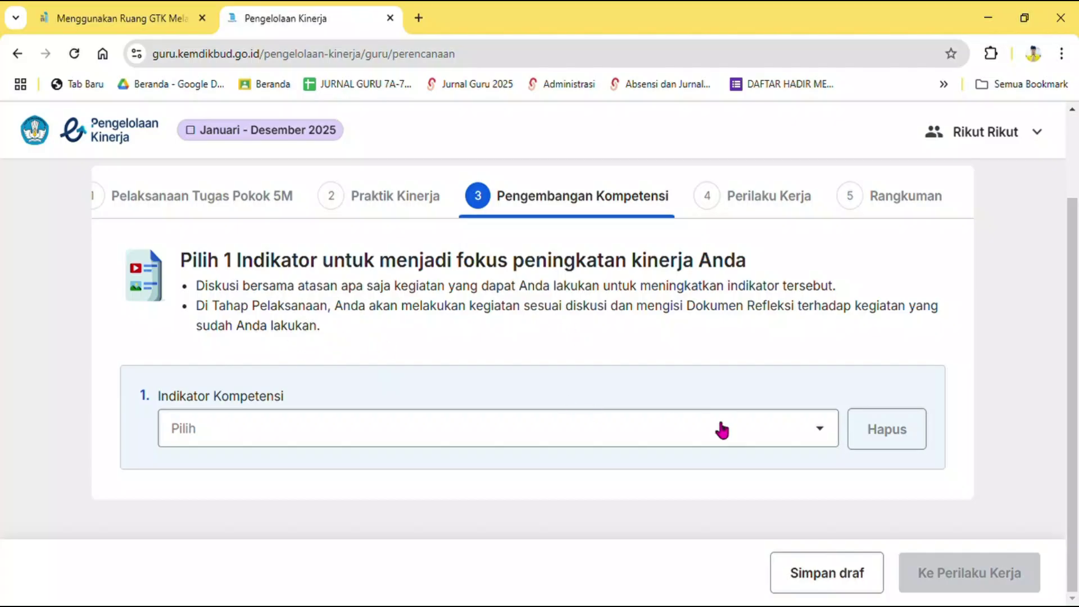
# Set Indikator Kompetensi 1 to the option on Asesmen, umpan balik, dan pelaporan yang berpusat pada peserta didik.
pyautogui.click(821, 432)
pyautogui.scroll(-2, 371, 537)
pyautogui.scroll(-2, 390, 525)
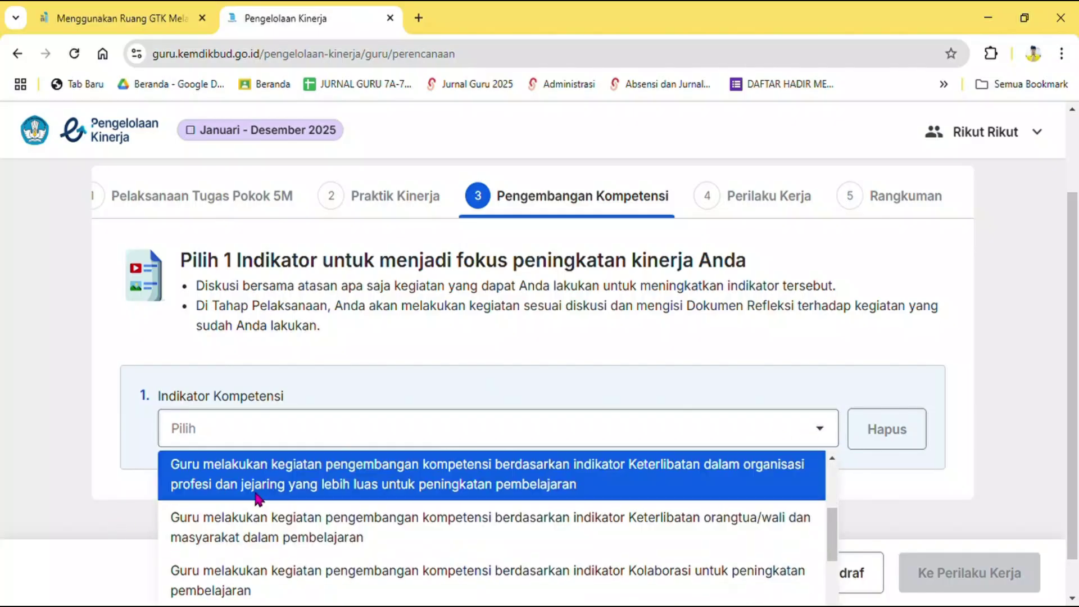
pyautogui.scroll(3, 258, 501)
pyautogui.scroll(-1, 71, 501)
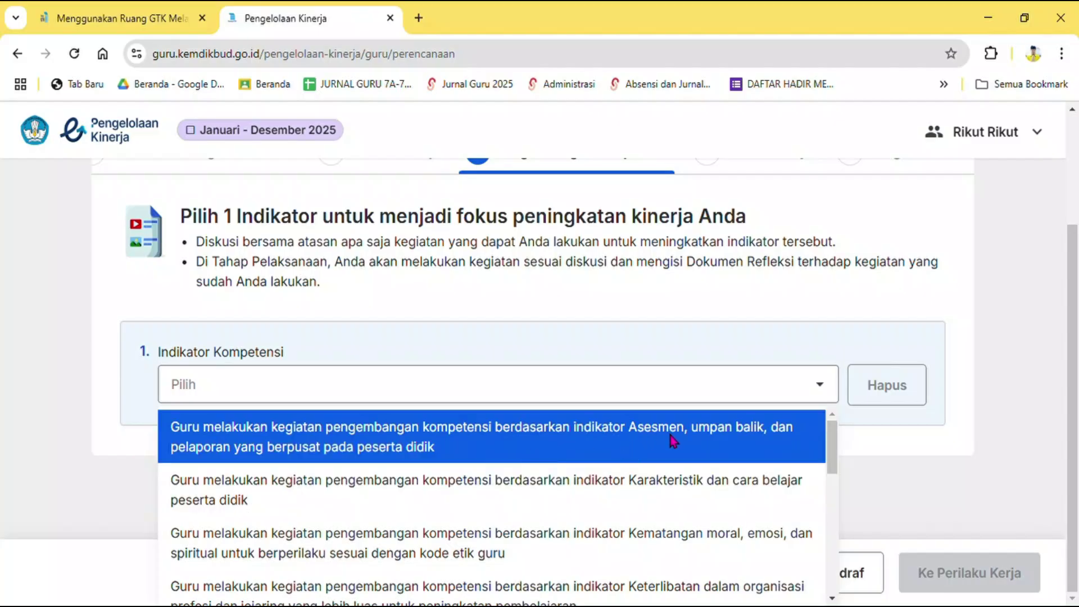
pyautogui.click(605, 436)
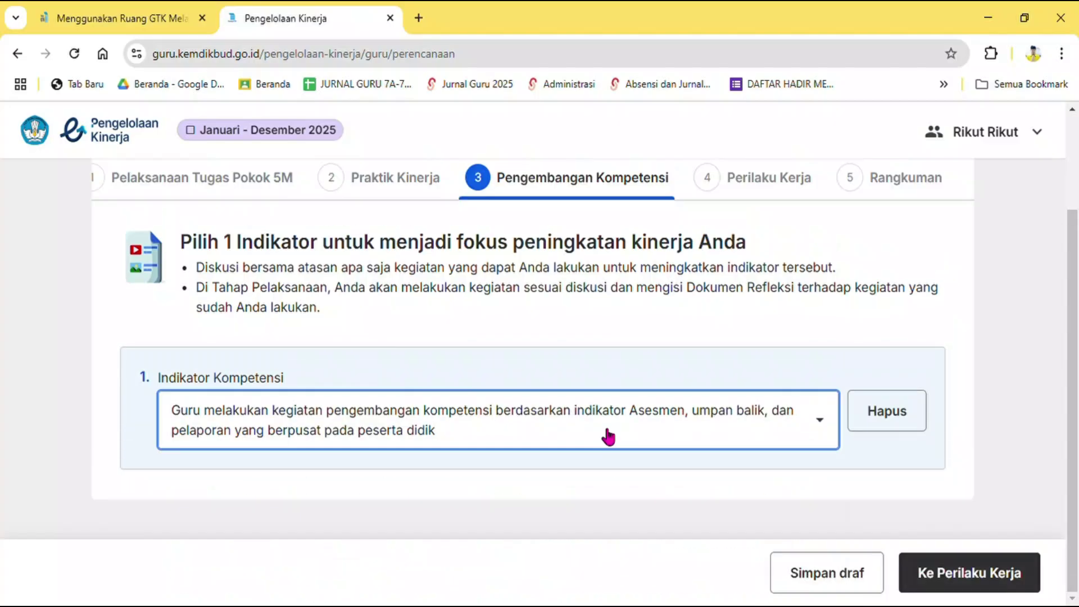
# Look through the full list of Indikator Kompetensi options and pick the Asesmen, umpan balik, dan pelaporan option again.
pyautogui.click(823, 427)
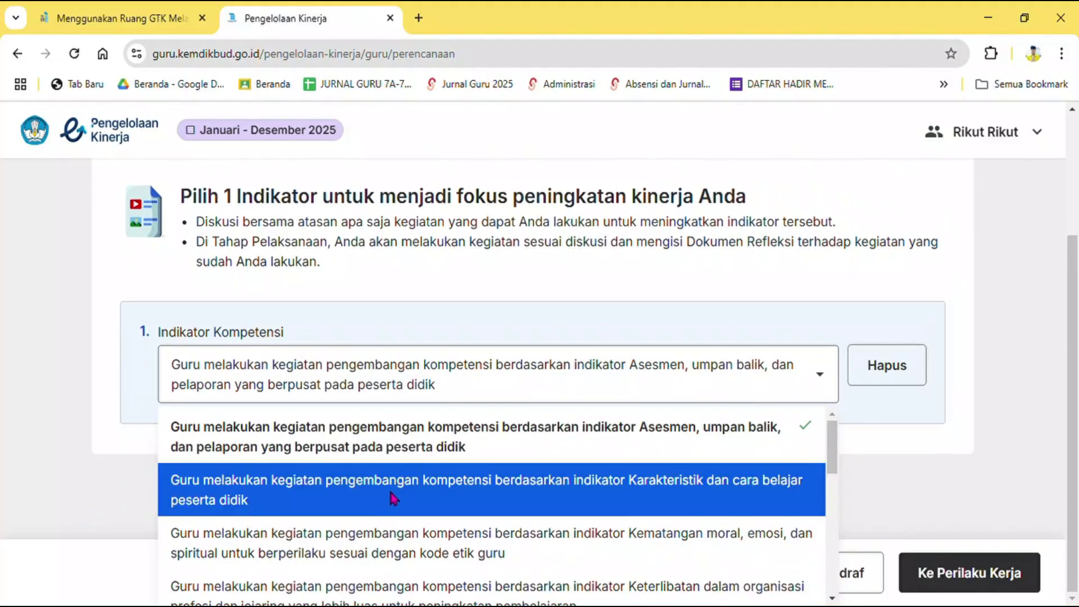
pyautogui.scroll(-5, 395, 494)
pyautogui.scroll(-2, 390, 499)
pyautogui.scroll(8, 389, 498)
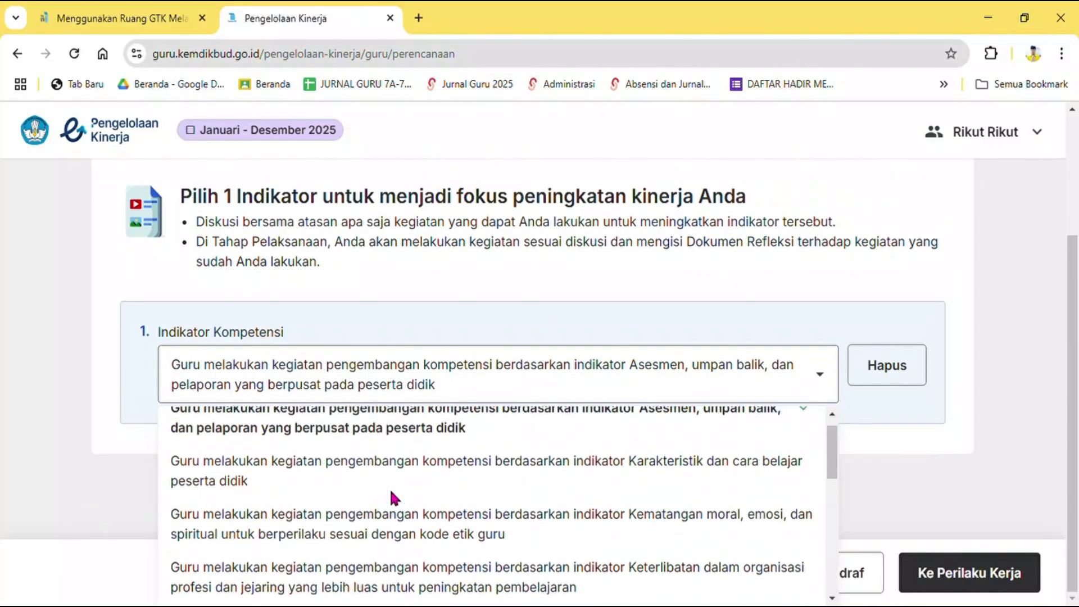
pyautogui.scroll(-6, 390, 499)
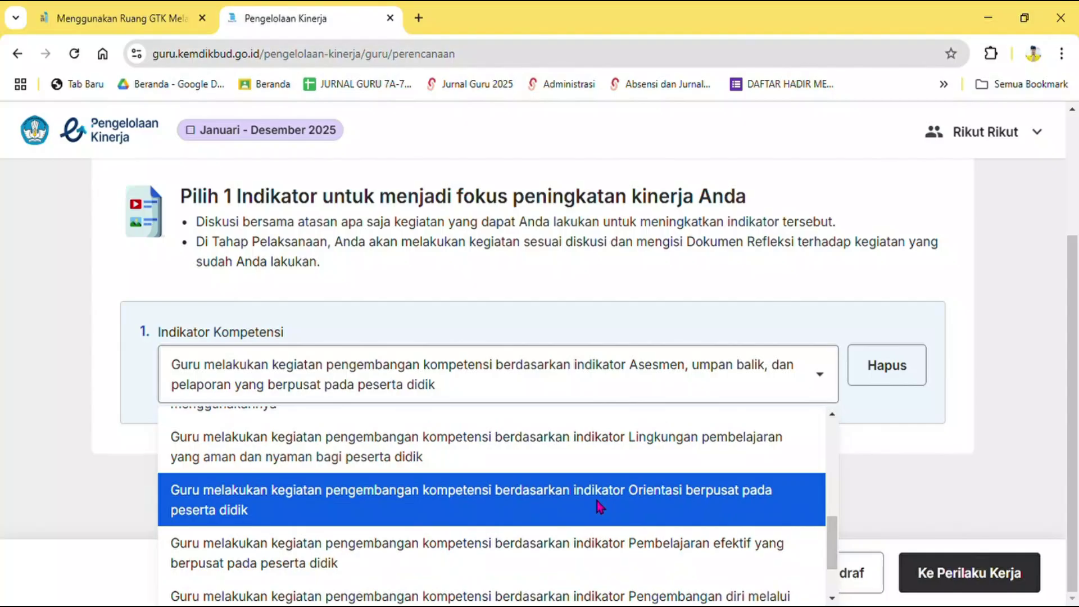
pyautogui.scroll(6, 584, 478)
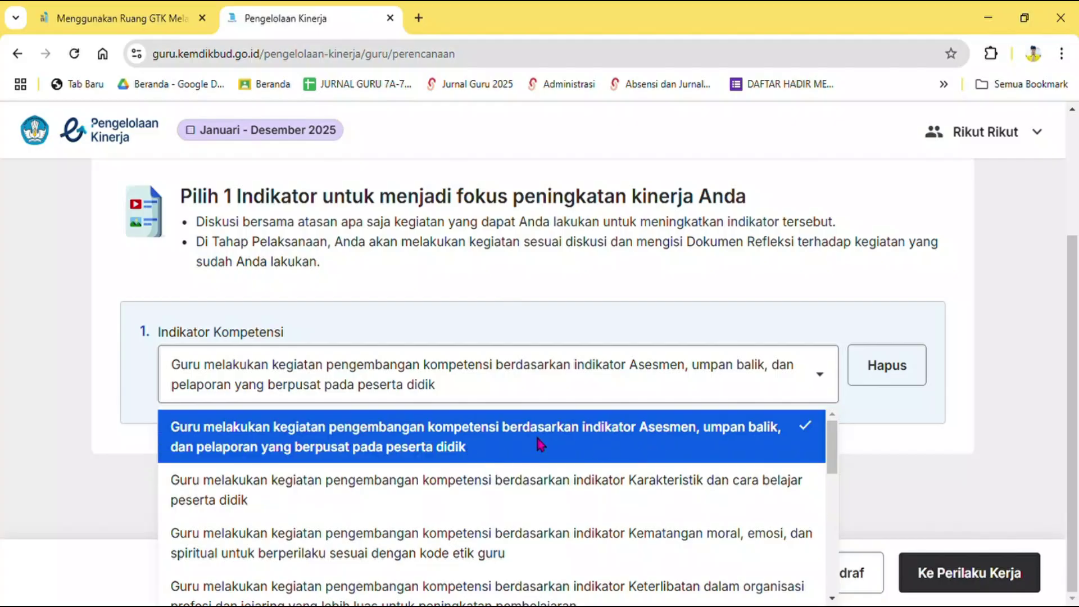
pyautogui.scroll(-3, 559, 496)
pyautogui.scroll(3, 558, 496)
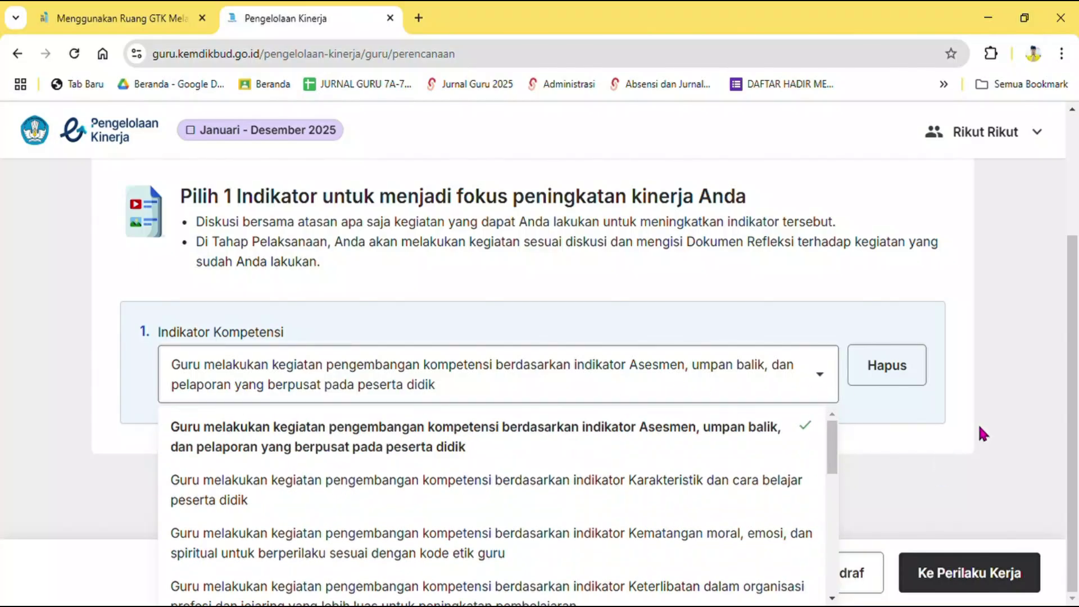
pyautogui.click(746, 430)
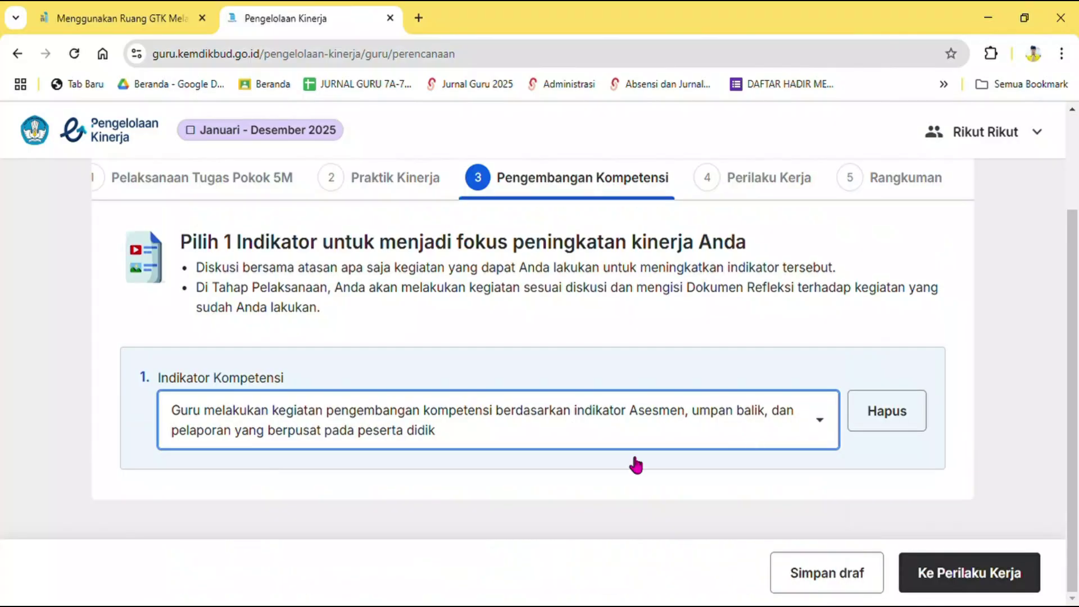
# Proceed to the Perilaku Kerja stage and look over the aspects that need behaviour choices.
pyautogui.click(971, 573)
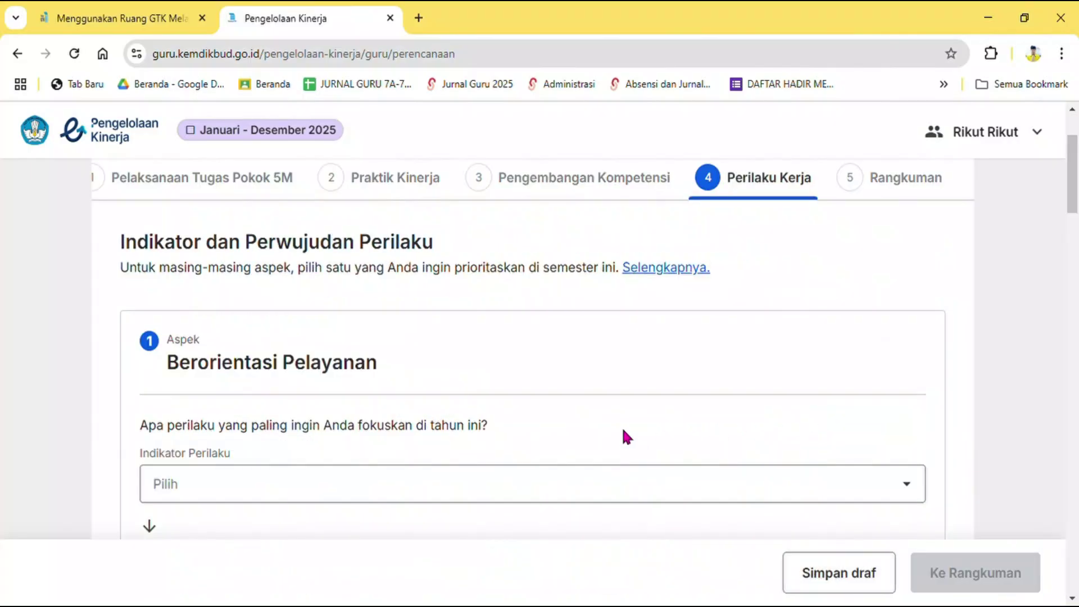
pyautogui.scroll(-15, 579, 400)
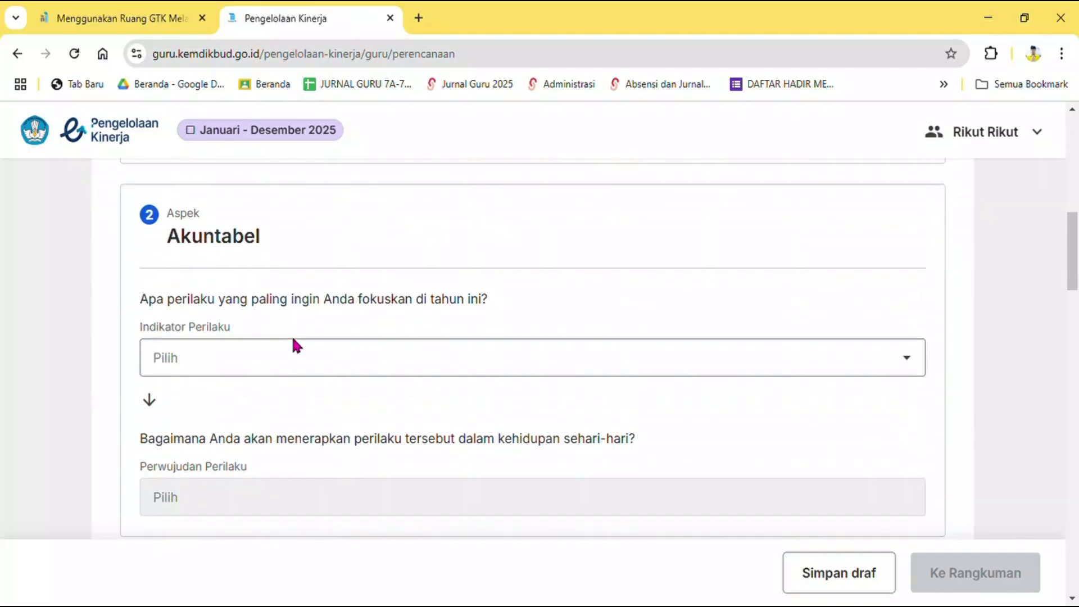
pyautogui.scroll(-7, 294, 344)
pyautogui.scroll(20, 308, 351)
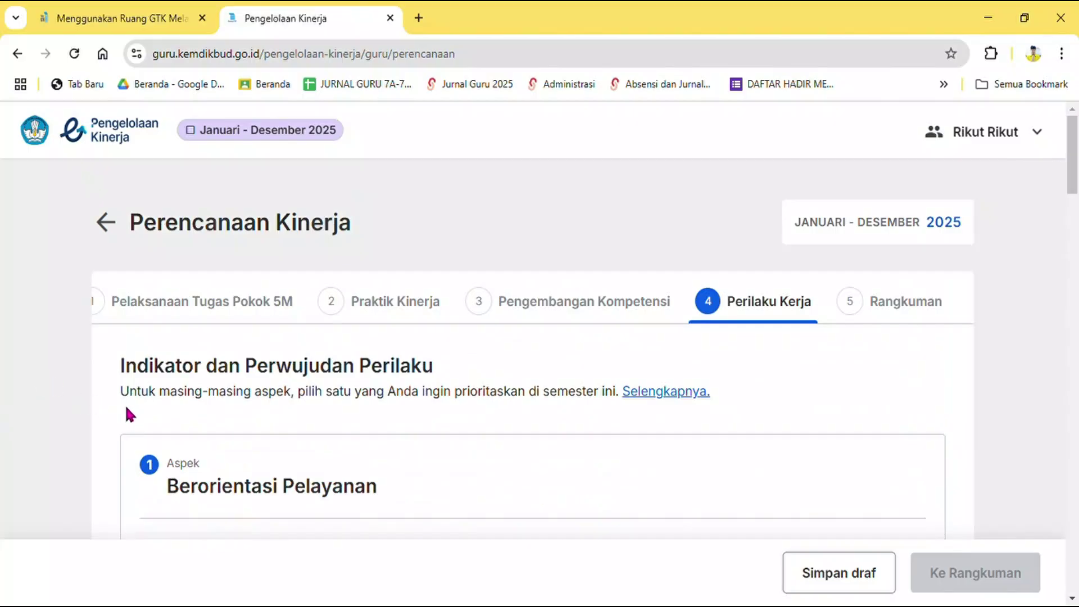
pyautogui.scroll(-3, 132, 409)
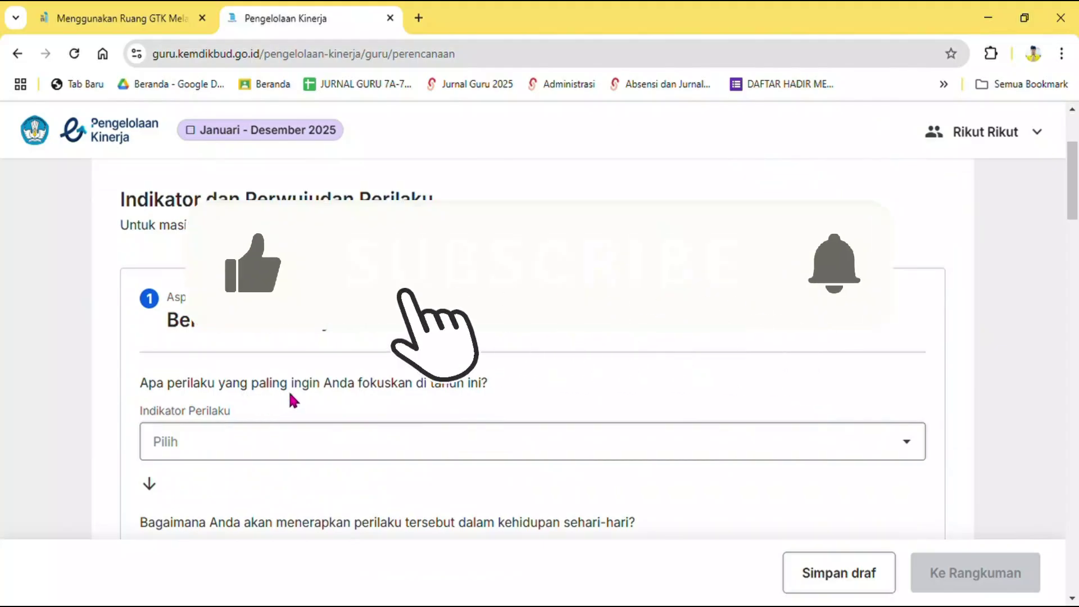
# For Berorientasi Pelayanan, choose the indicator beginning "Bersifat ramah kepada peserta didik" and the Perwujudan Perilaku "Melayani dengan standar yang sama kepada semua pihak".
pyautogui.click(895, 452)
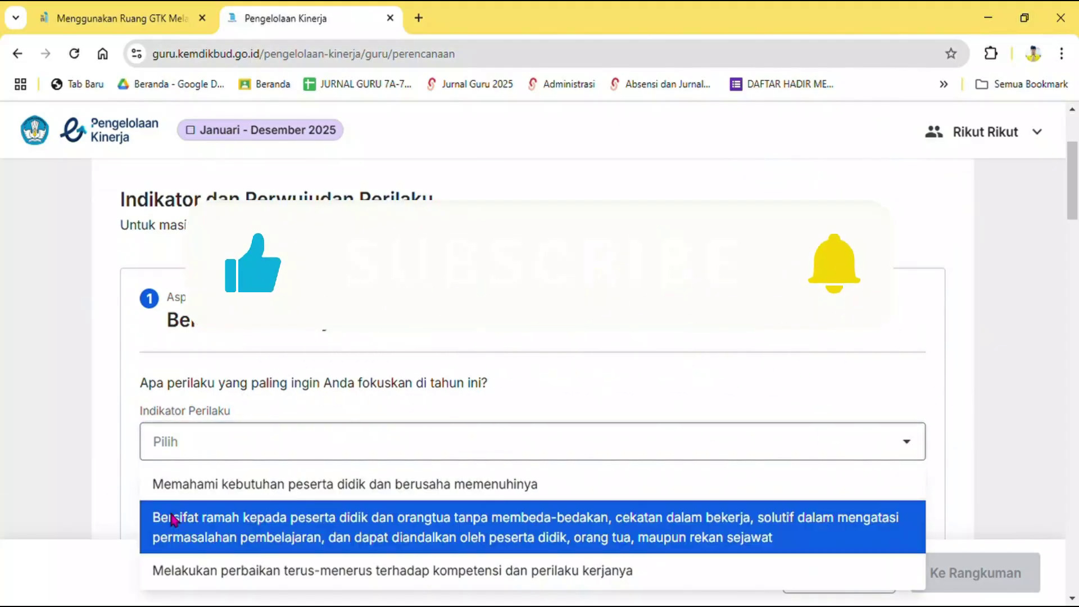
pyautogui.scroll(-3, 111, 507)
pyautogui.scroll(-2, 371, 354)
pyautogui.scroll(2, 388, 351)
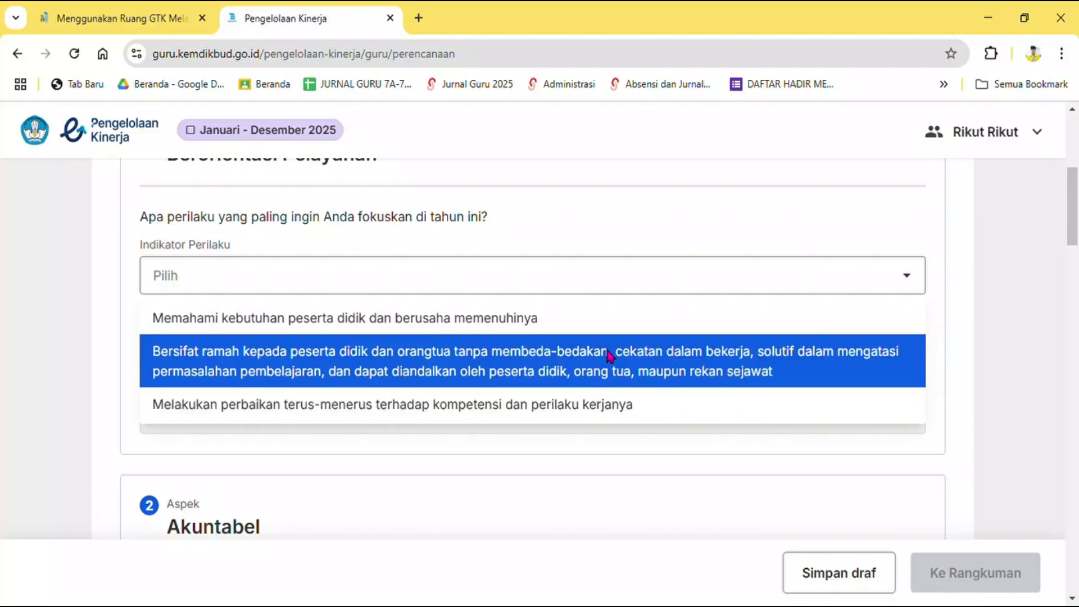
pyautogui.click(609, 354)
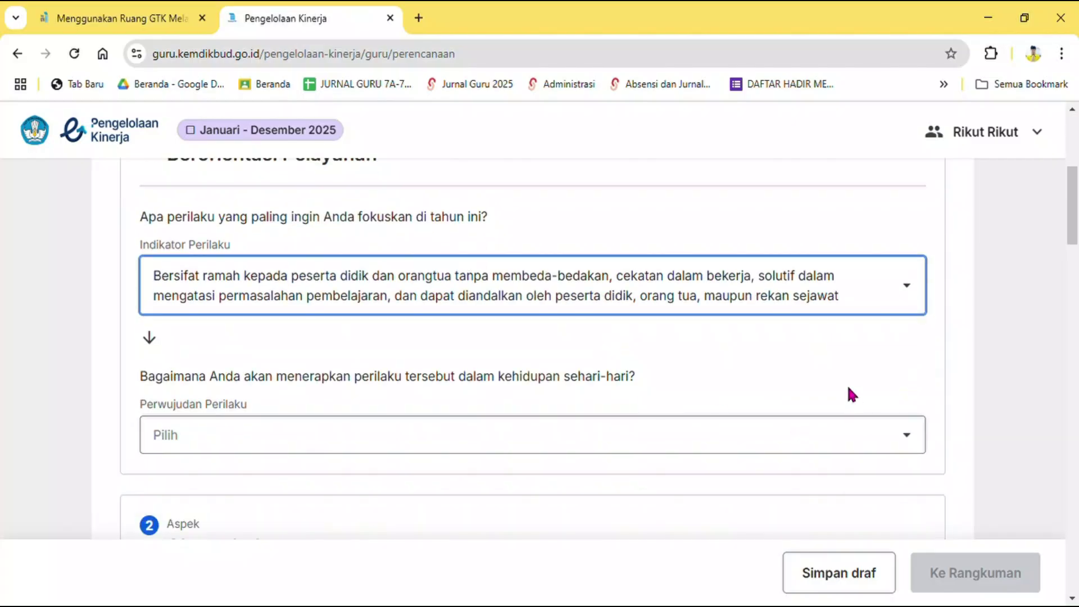
pyautogui.click(898, 439)
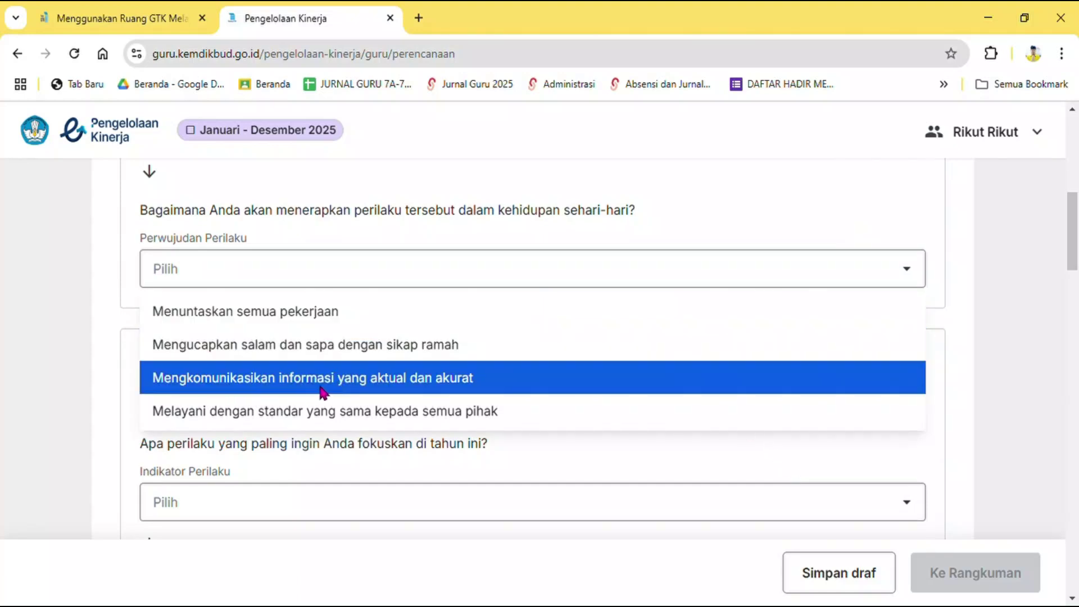
pyautogui.click(362, 416)
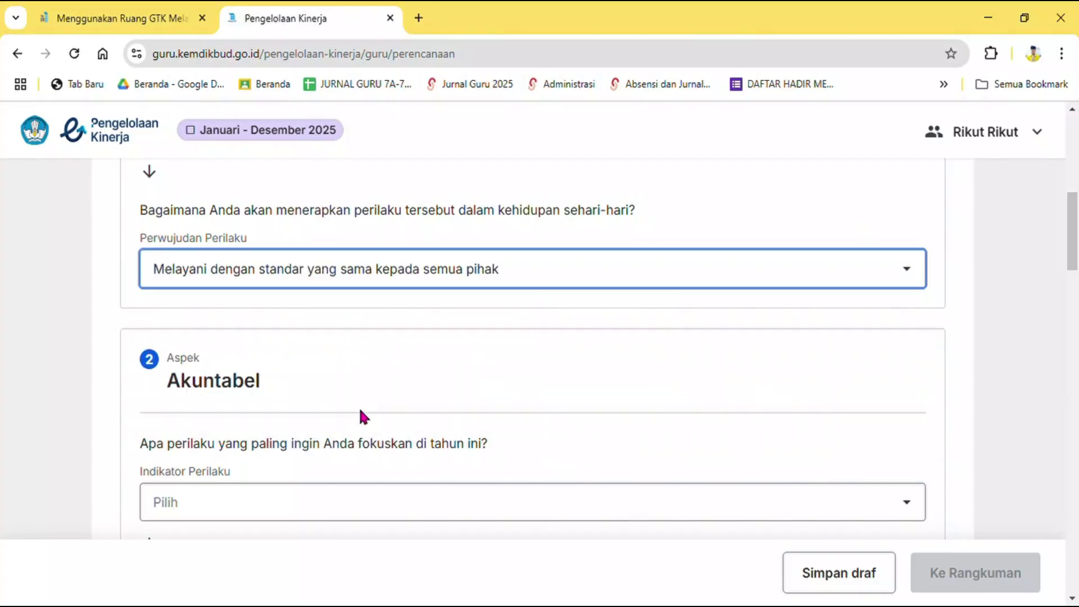
# For Akuntabel, choose the indicator beginning "Melaksanakan tugas dengan jujur, bertanggung jawab" and the Perwujudan Perilaku beginning "Bertanggung jawab atas hasil kerja".
pyautogui.scroll(-3, 743, 353)
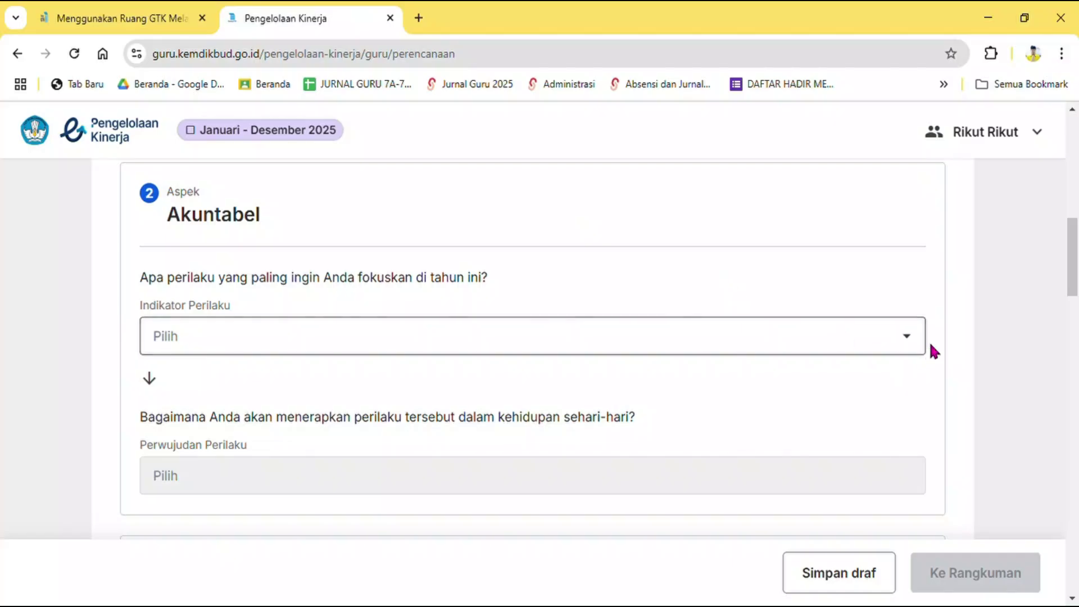
pyautogui.click(913, 343)
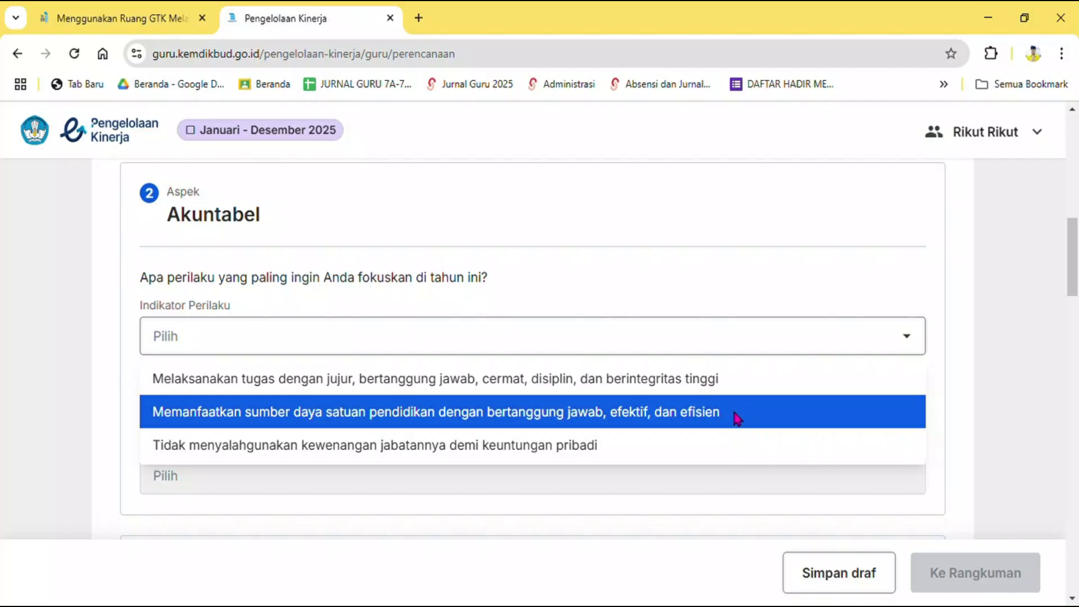
pyautogui.click(708, 382)
pyautogui.scroll(-3, 716, 360)
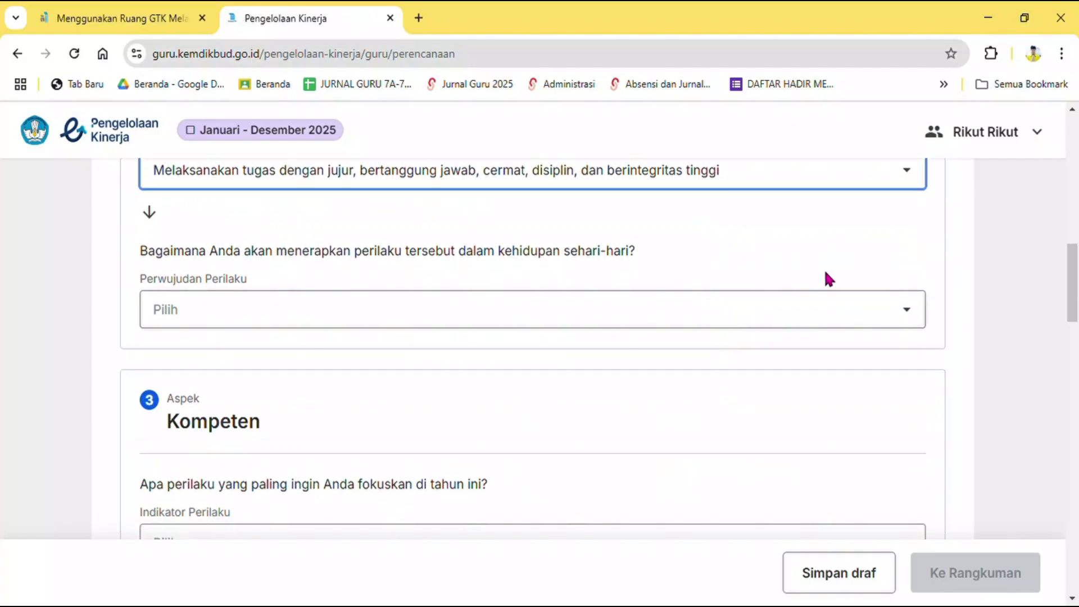
pyautogui.click(896, 316)
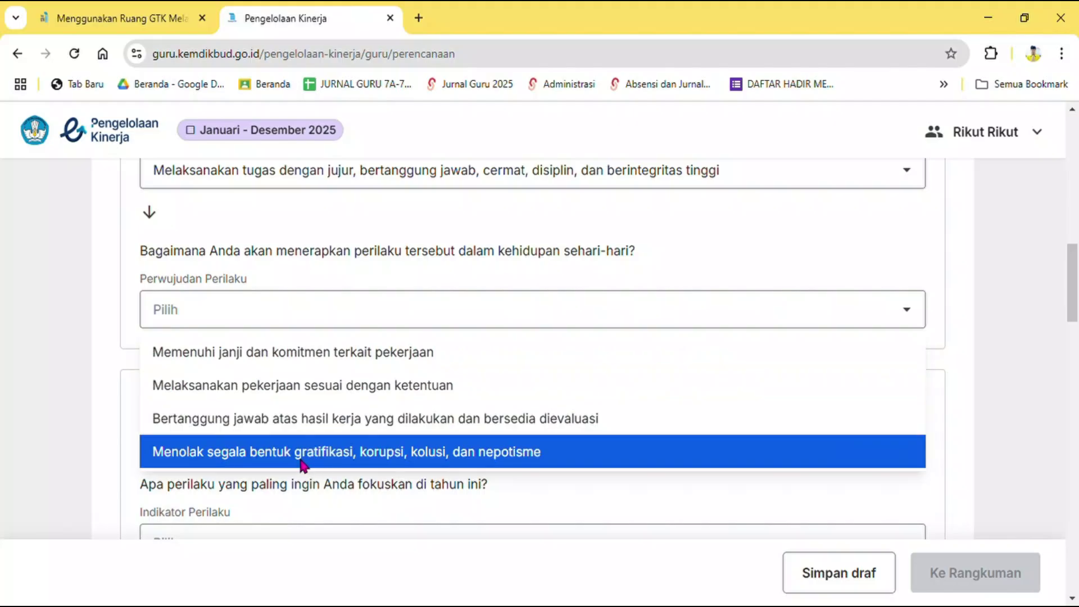
pyautogui.click(371, 419)
# For Kompeten, choose the indicator "Melaksanakan tugas dengan kualitas terbaik" and the Perwujudan Perilaku beginning "Melaksanakan rencana kerja dan/atau anggaran".
pyautogui.scroll(-3, 496, 350)
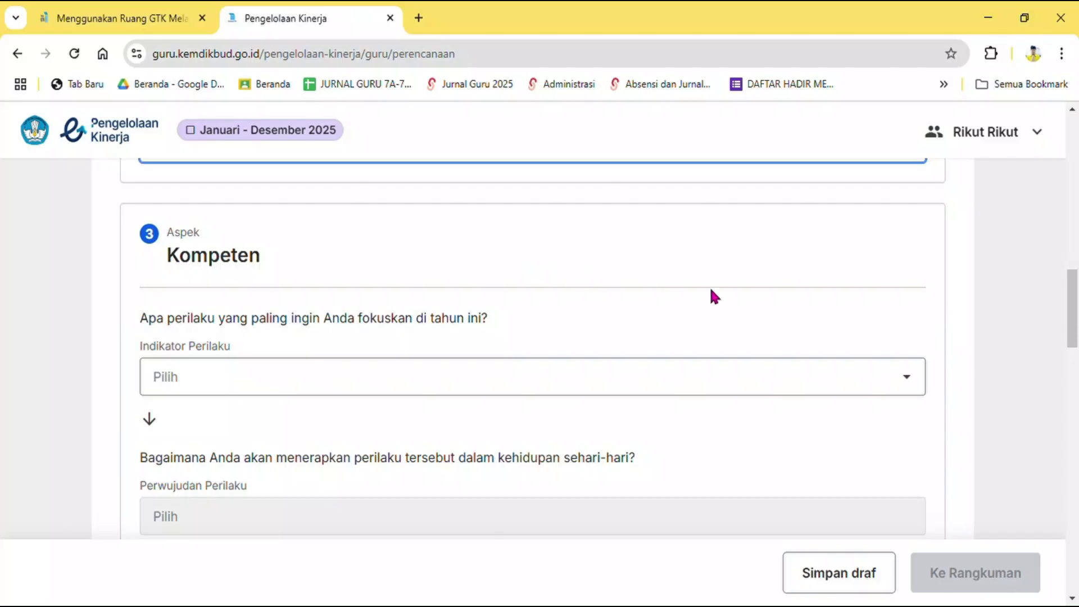
pyautogui.scroll(-1, 787, 313)
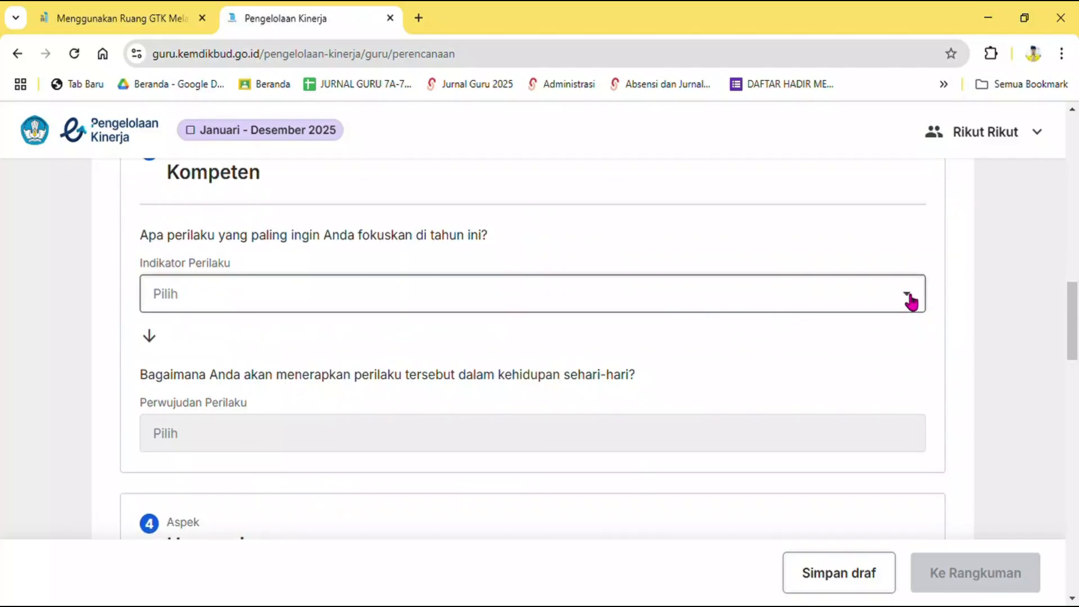
pyautogui.click(910, 302)
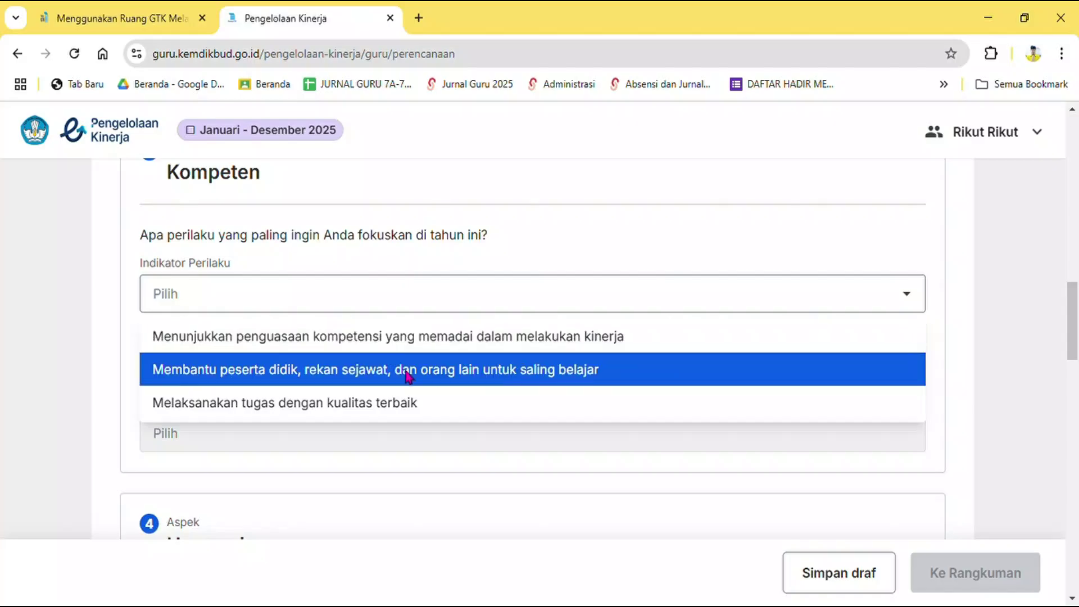
pyautogui.click(332, 404)
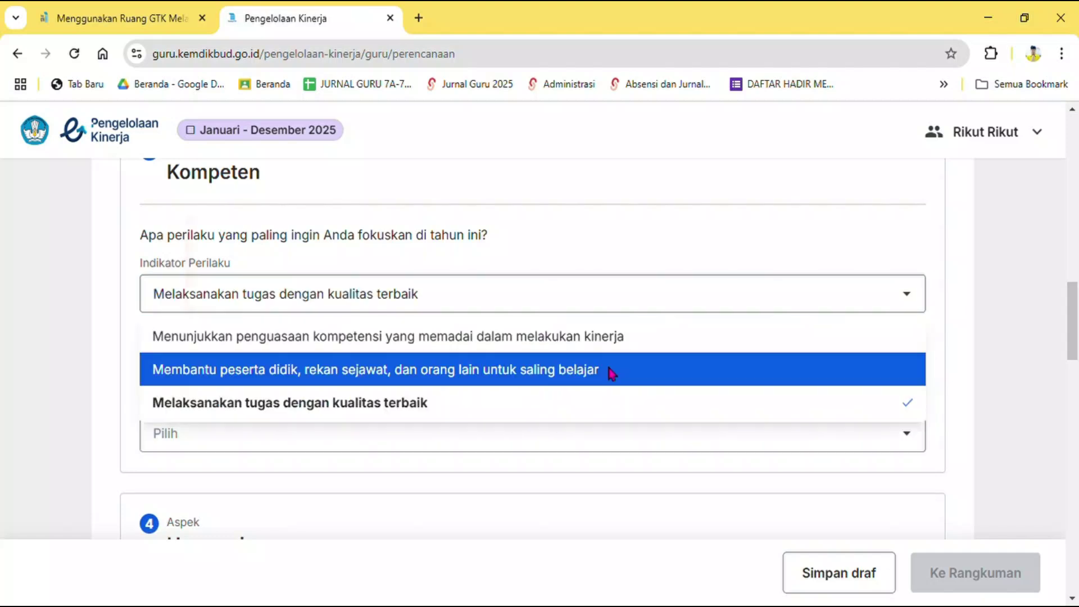
pyautogui.click(538, 399)
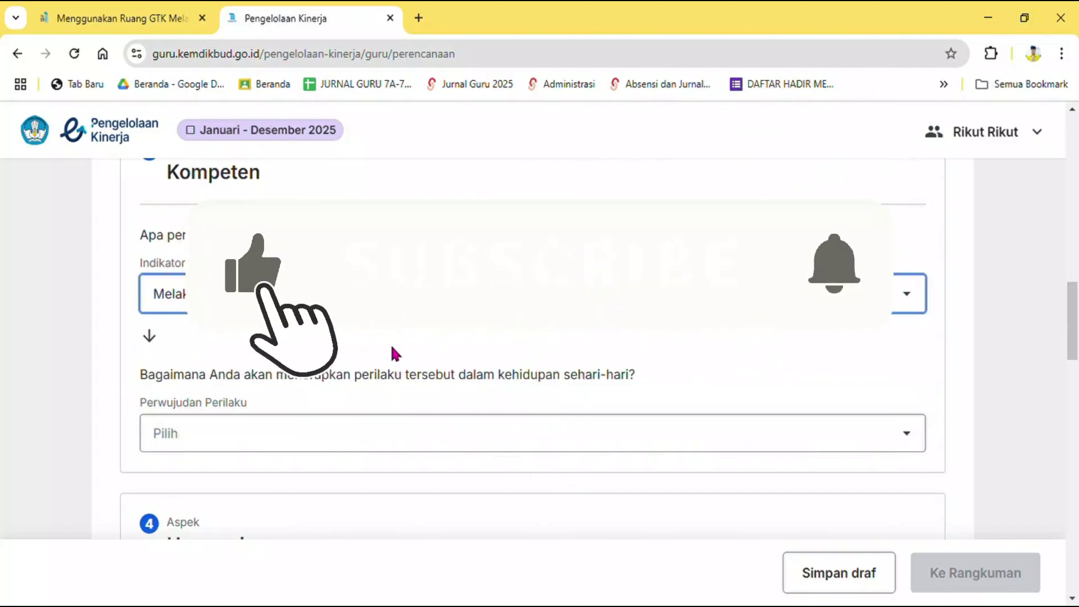
pyautogui.scroll(-2, 395, 353)
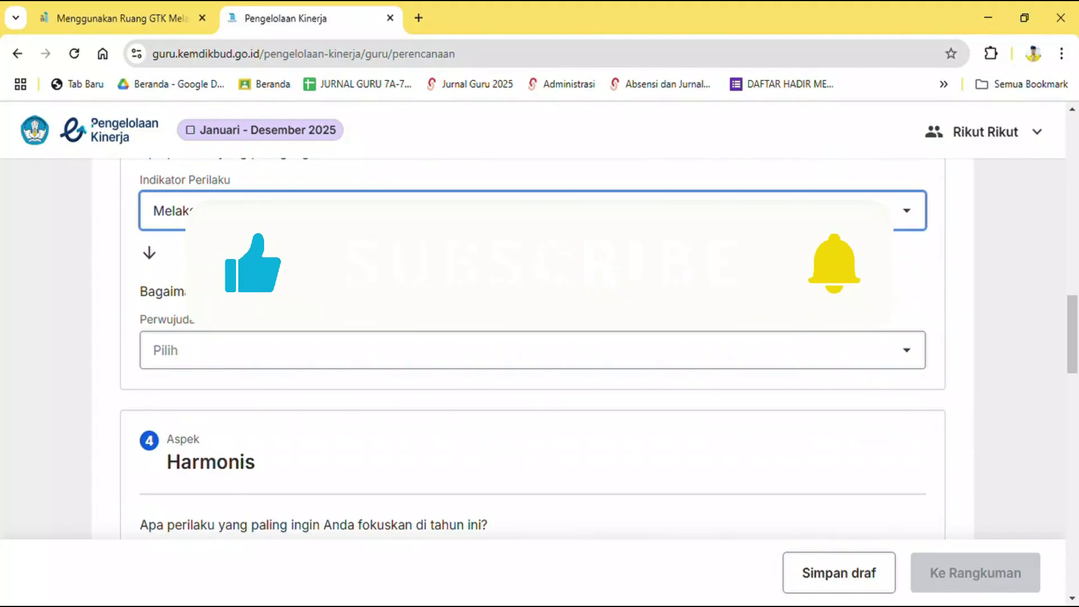
pyautogui.click(850, 352)
pyautogui.scroll(-1, 698, 352)
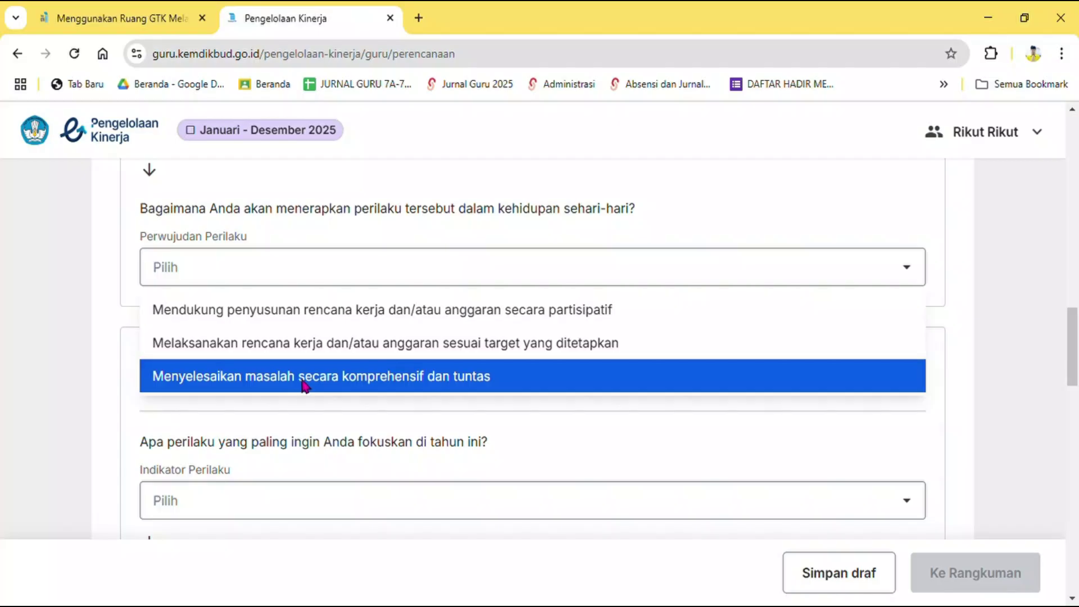
pyautogui.click(299, 347)
# For Harmonis, choose the indicator "Mampu membangun lingkungan pembelajaran yang kondusif" and the Perwujudan Perilaku beginning "Berinteraksi dengan rekan kerja, atasan, peserta didik".
pyautogui.scroll(-1, 427, 339)
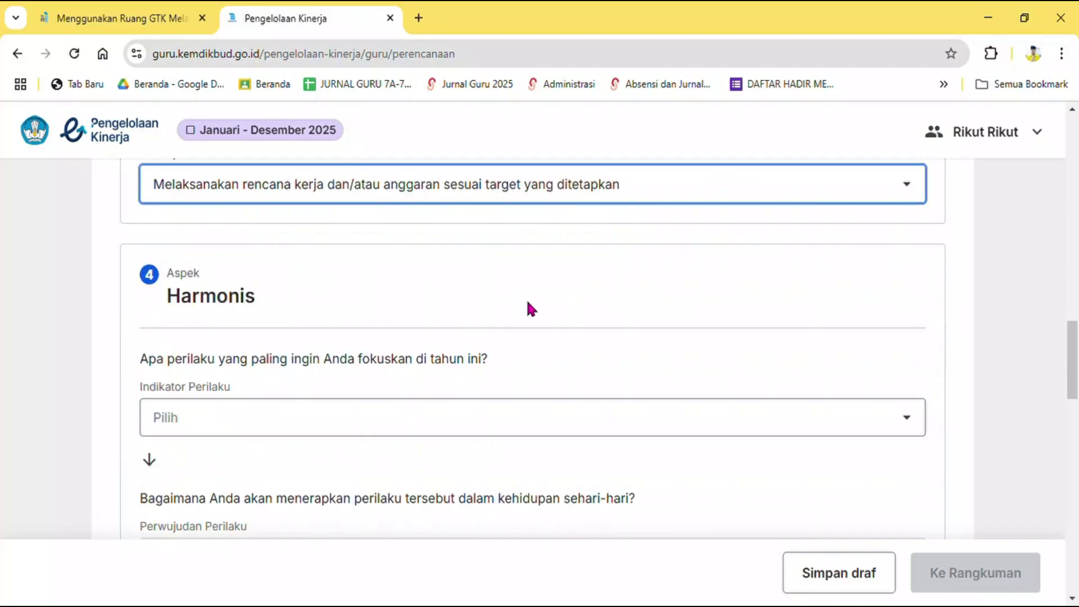
pyautogui.scroll(-1, 528, 304)
pyautogui.scroll(-1, 571, 303)
pyautogui.scroll(1, 572, 284)
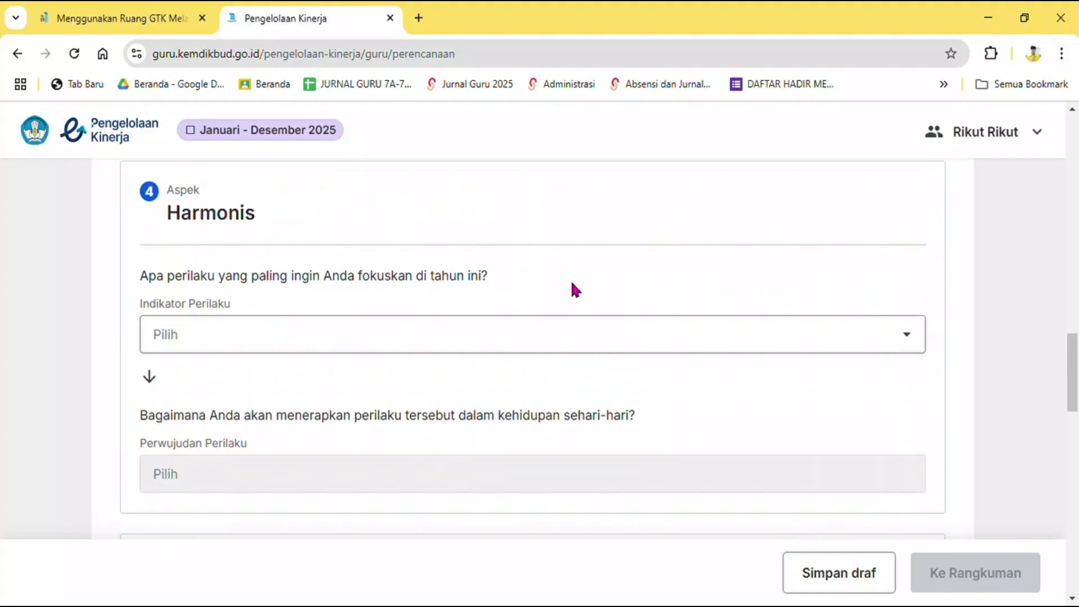
pyautogui.click(671, 336)
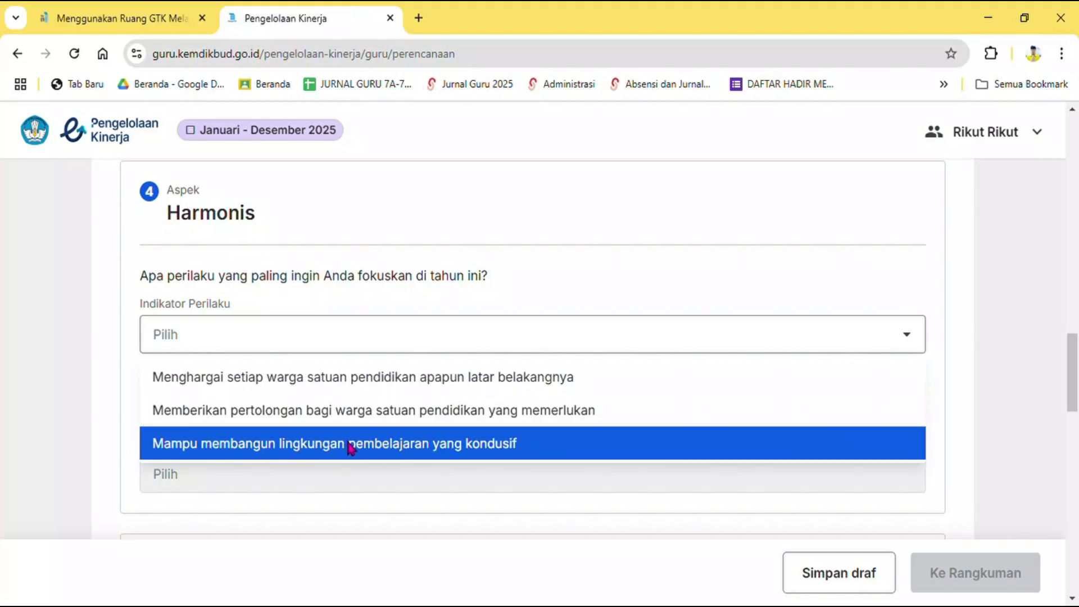
pyautogui.click(376, 444)
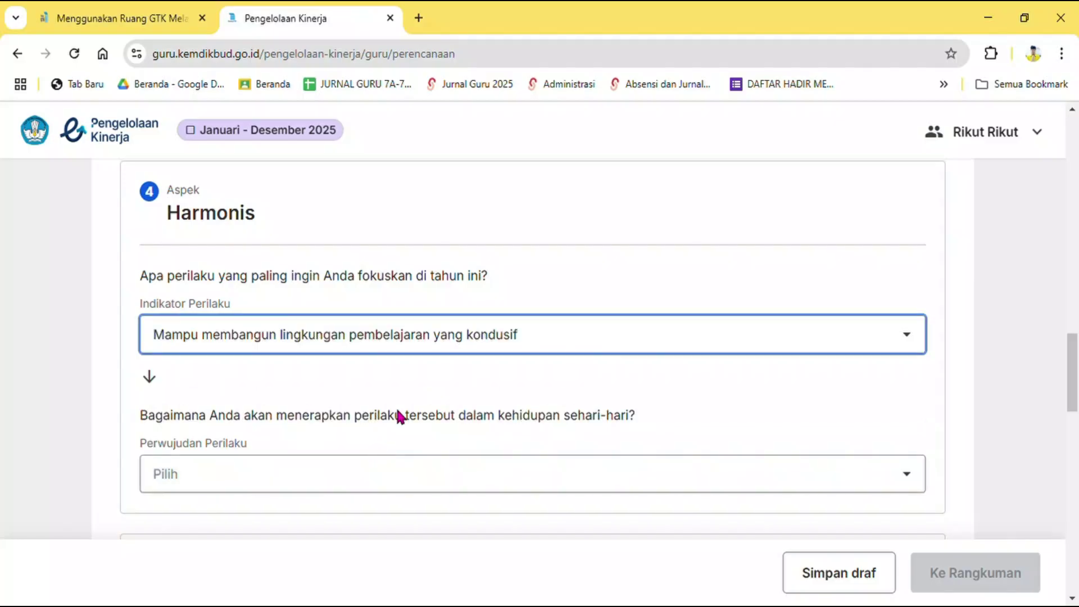
pyautogui.scroll(-3, 397, 414)
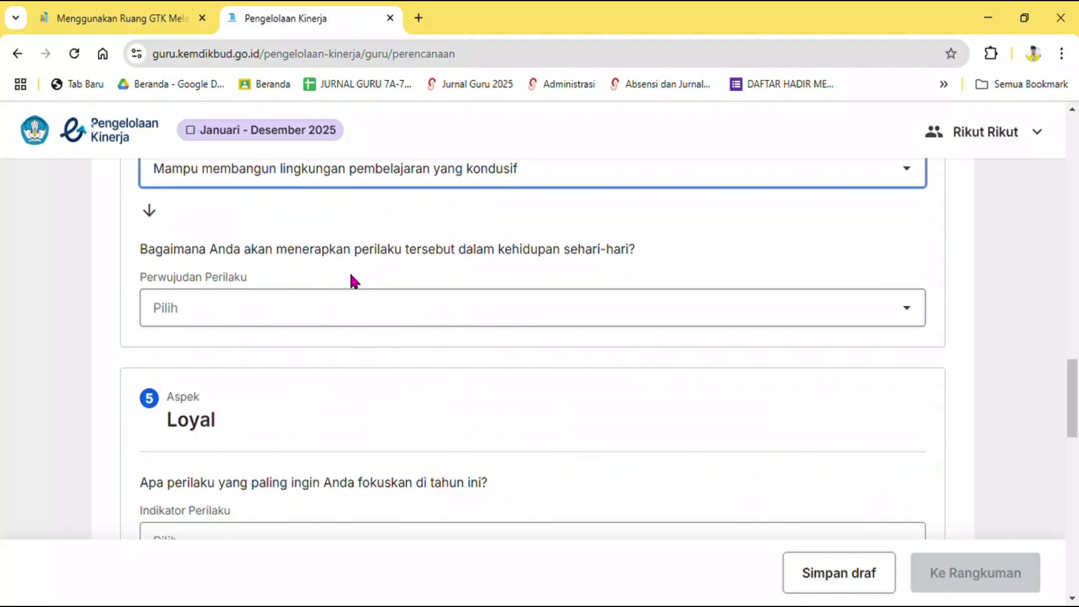
pyautogui.click(492, 308)
pyautogui.scroll(-1, 491, 308)
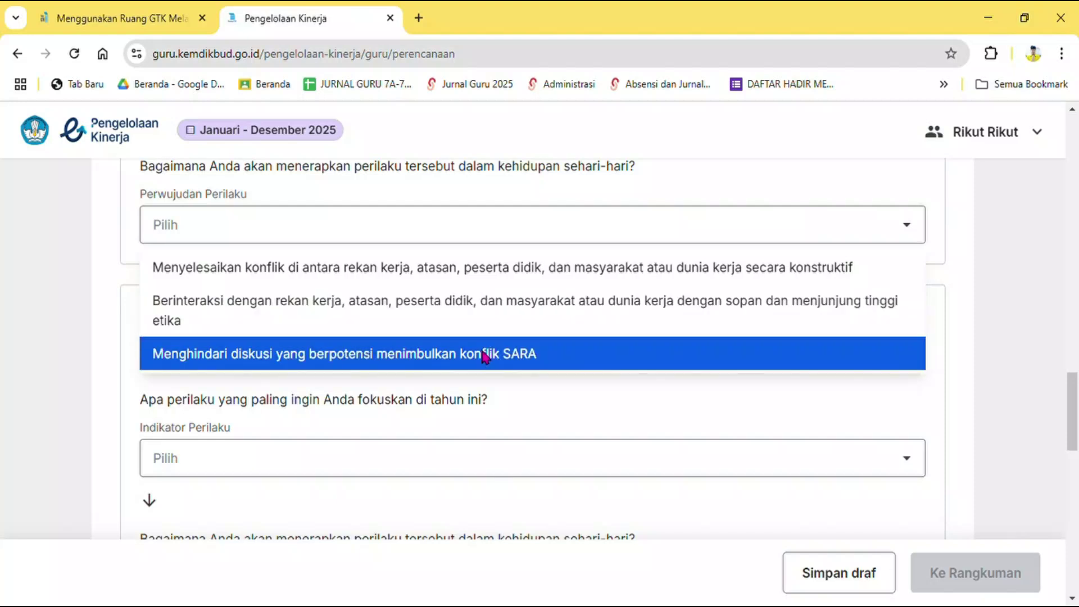
pyautogui.click(494, 312)
# For Loyal, choose the indicator beginning "Menjaga nama baik satuan pendidikan" and the Perwujudan Perilaku beginning "Bersikap dan berperilaku yang melindungi nama baik".
pyautogui.scroll(-3, 517, 313)
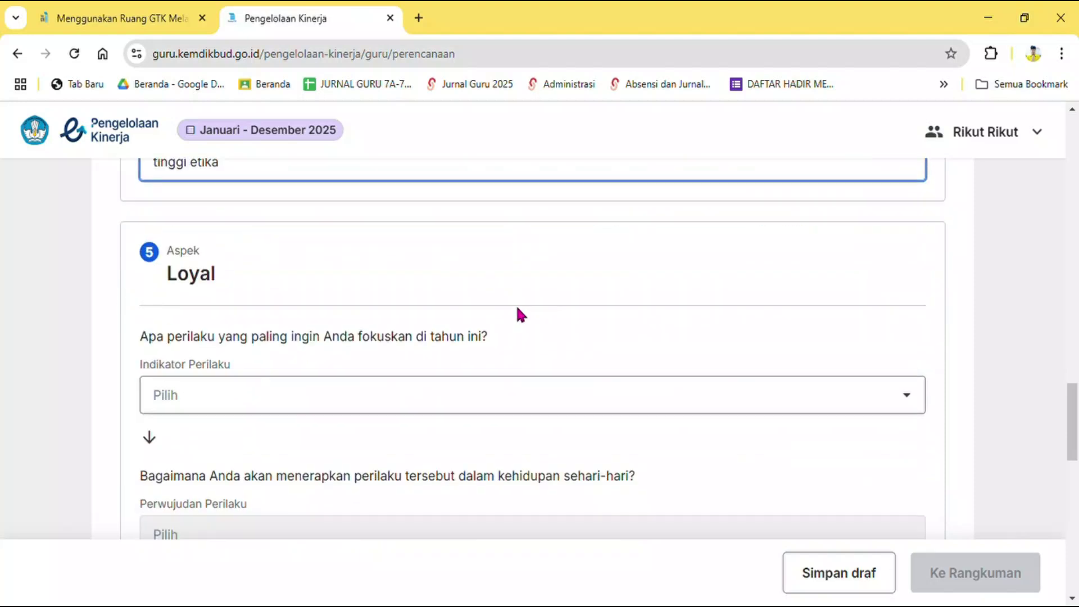
pyautogui.click(568, 313)
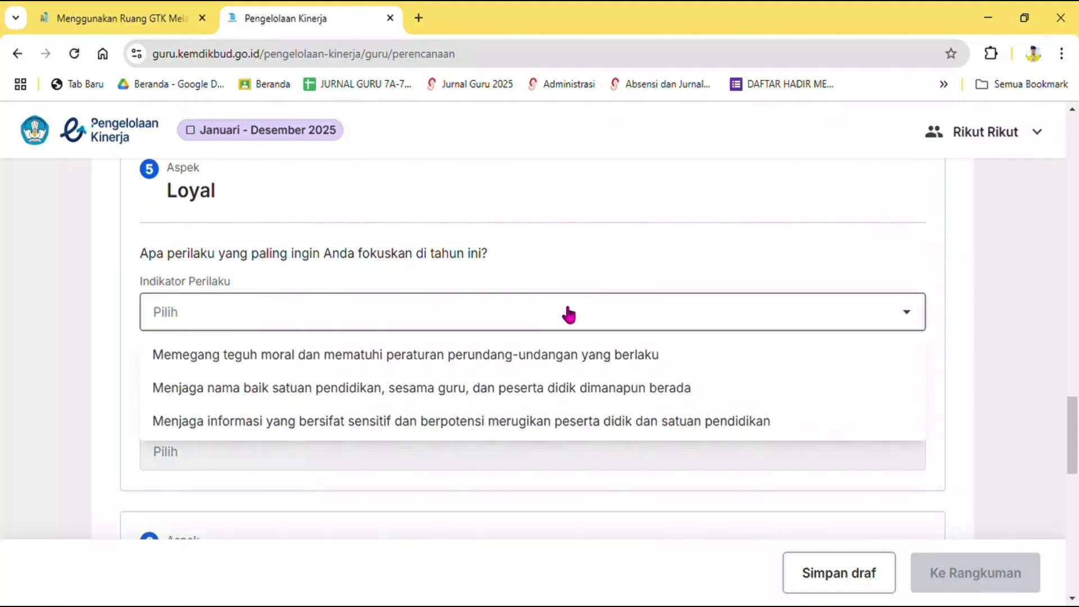
pyautogui.click(476, 394)
pyautogui.scroll(-3, 483, 362)
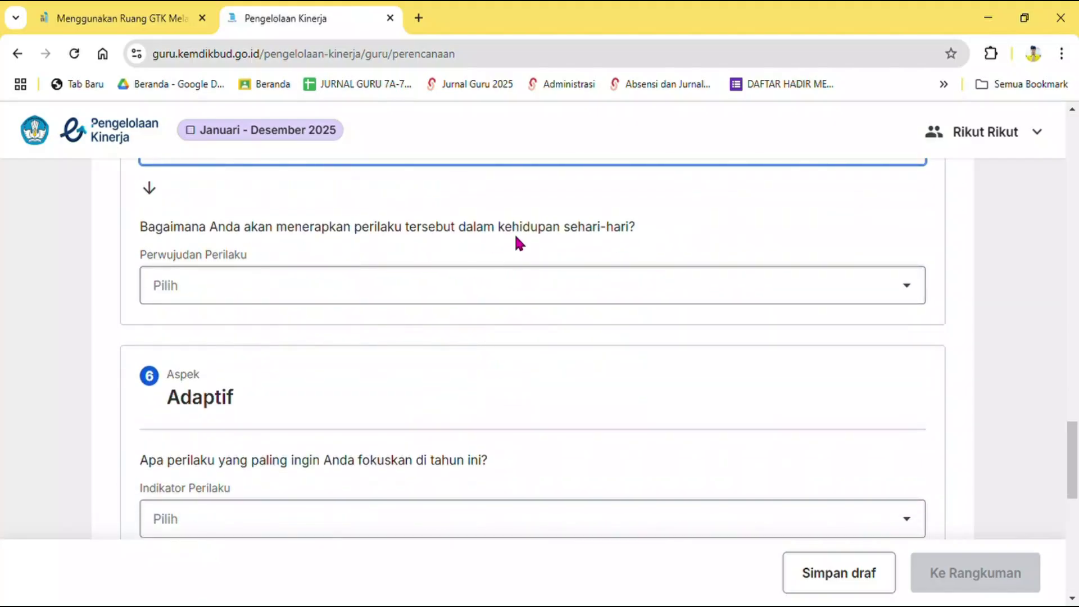
pyautogui.click(582, 284)
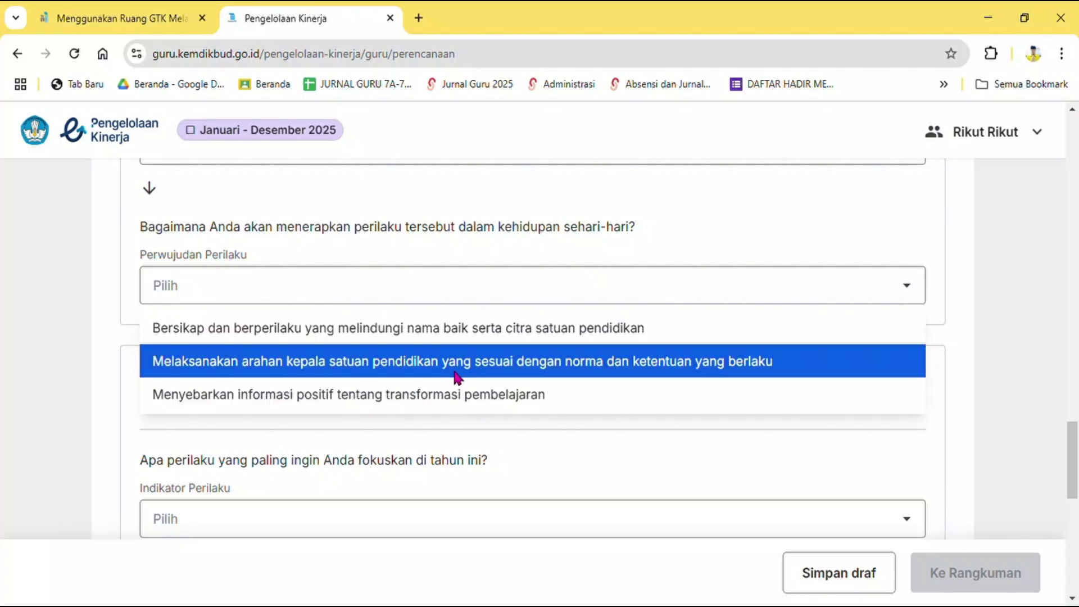
pyautogui.scroll(3, 452, 368)
pyautogui.scroll(-3, 453, 369)
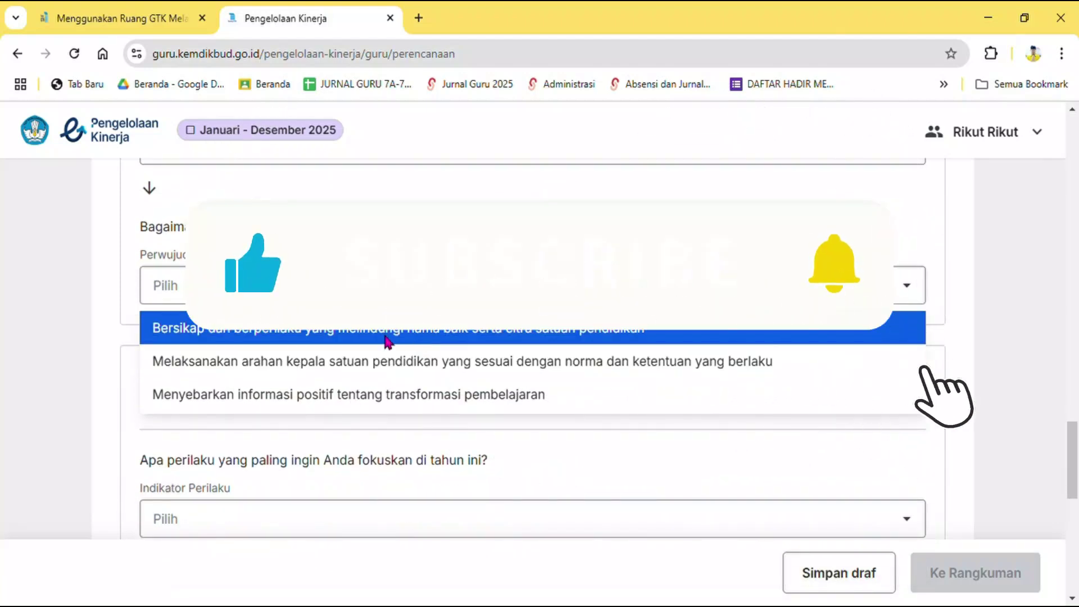
pyautogui.click(429, 337)
# For Adaptif, choose the indicator beginning "Terus berinovasi dan mengembangkan kreativitas" and the Perwujudan Perilaku "Memanfaatkan teknologi informasi untuk mendukung pekerjaan".
pyautogui.scroll(-3, 454, 256)
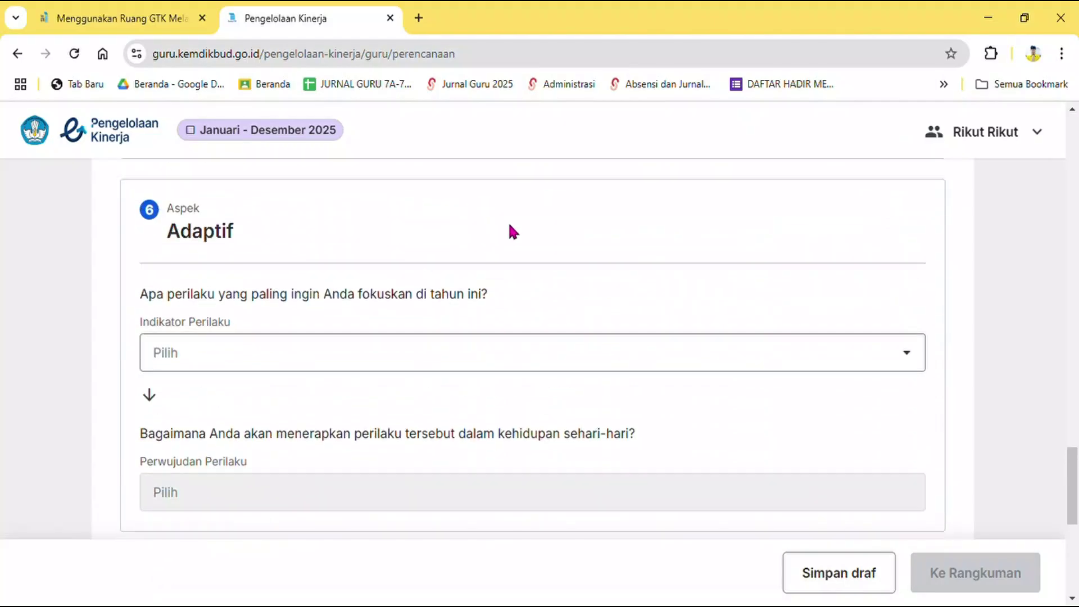
pyautogui.click(576, 353)
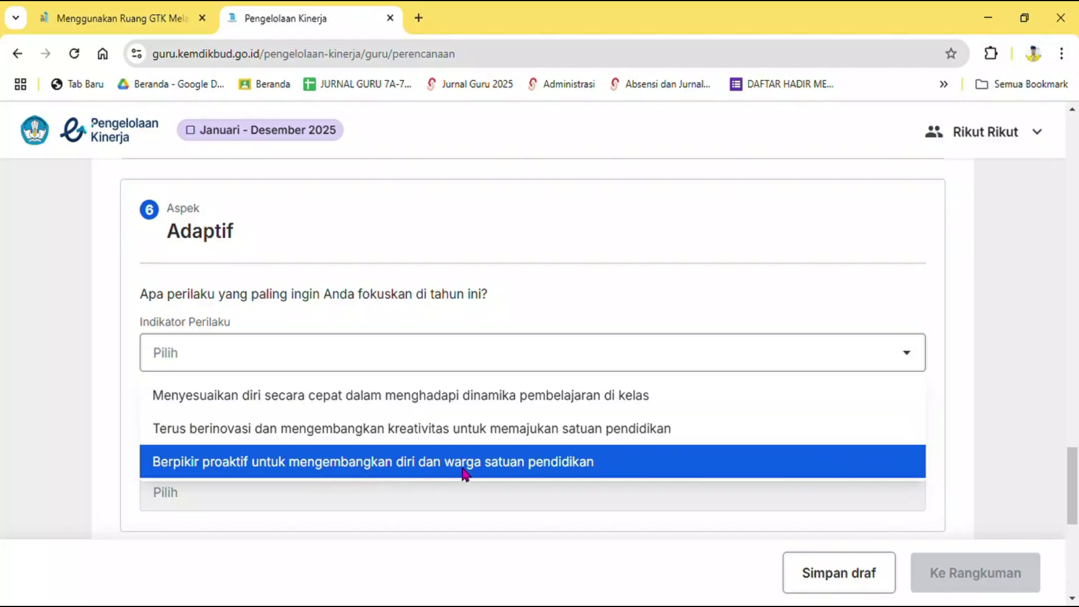
pyautogui.click(371, 428)
pyautogui.scroll(-1, 360, 425)
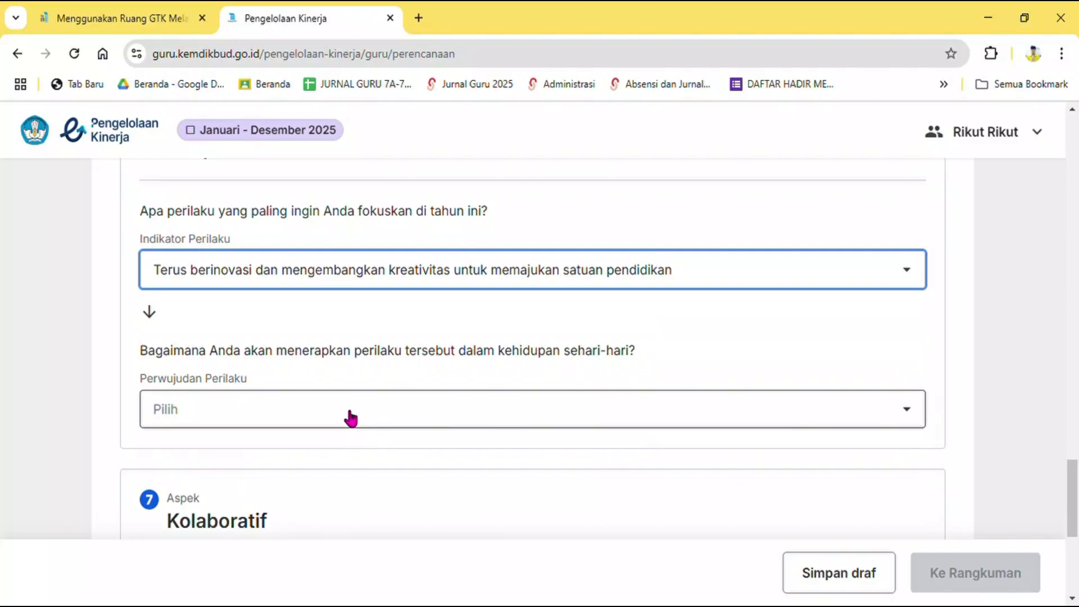
pyautogui.click(351, 418)
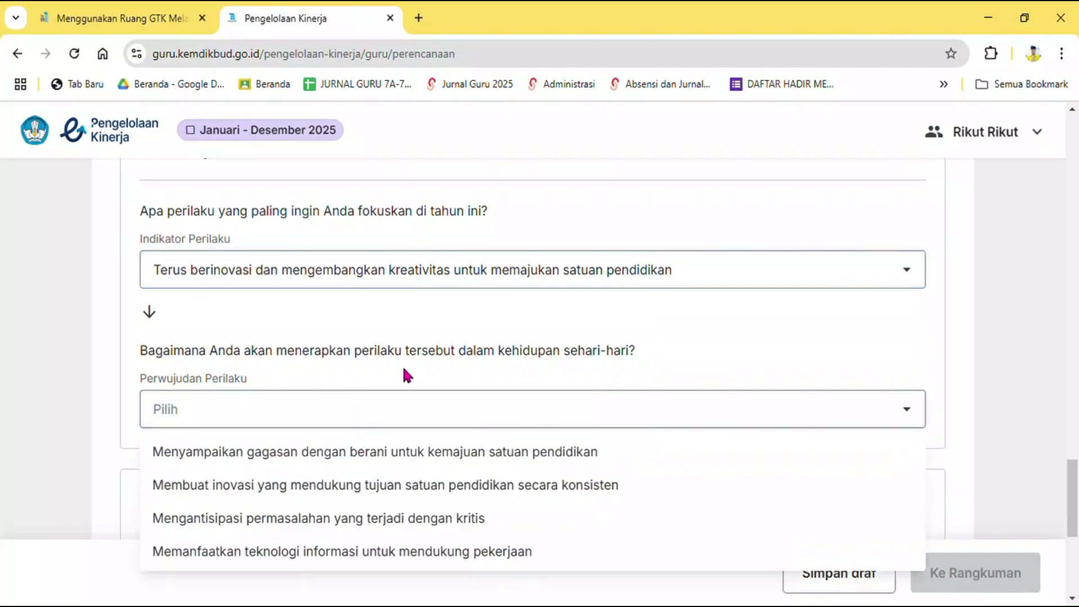
pyautogui.scroll(-2, 510, 368)
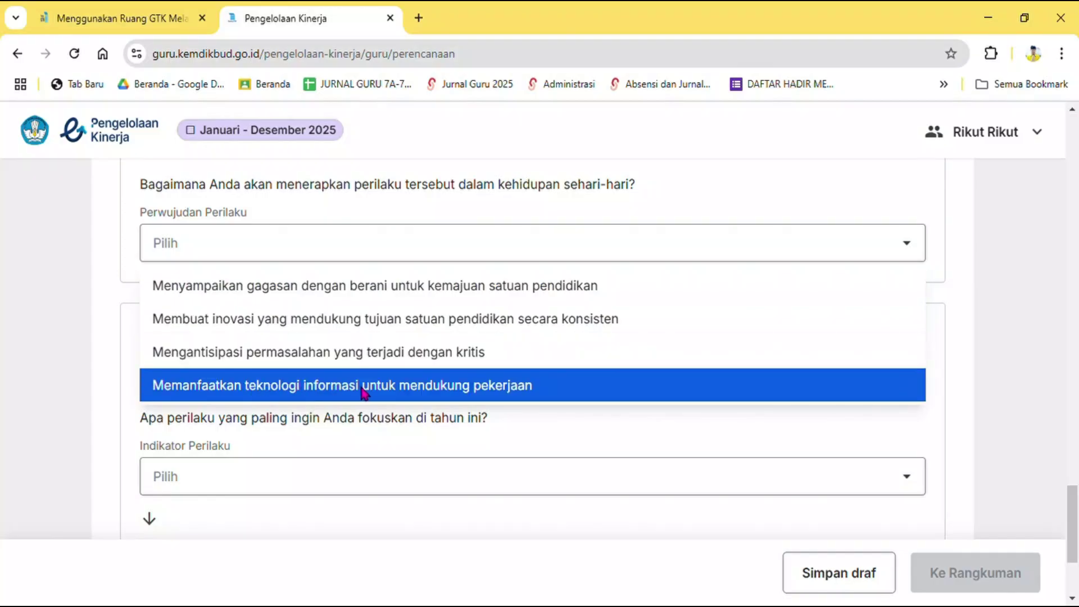
pyautogui.scroll(1, 359, 329)
pyautogui.scroll(1, 354, 315)
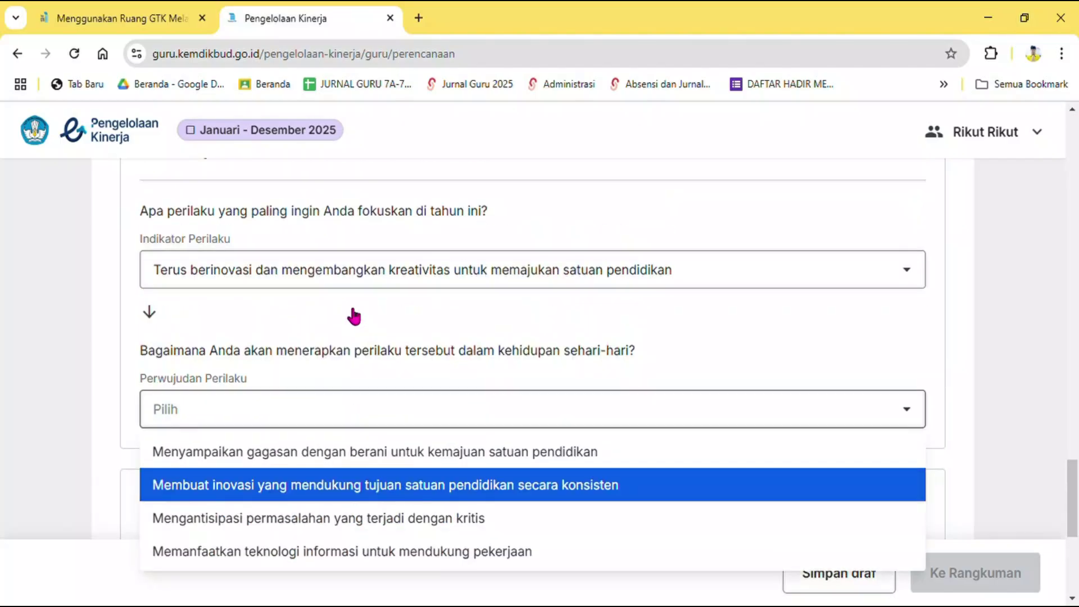
pyautogui.scroll(-2, 303, 315)
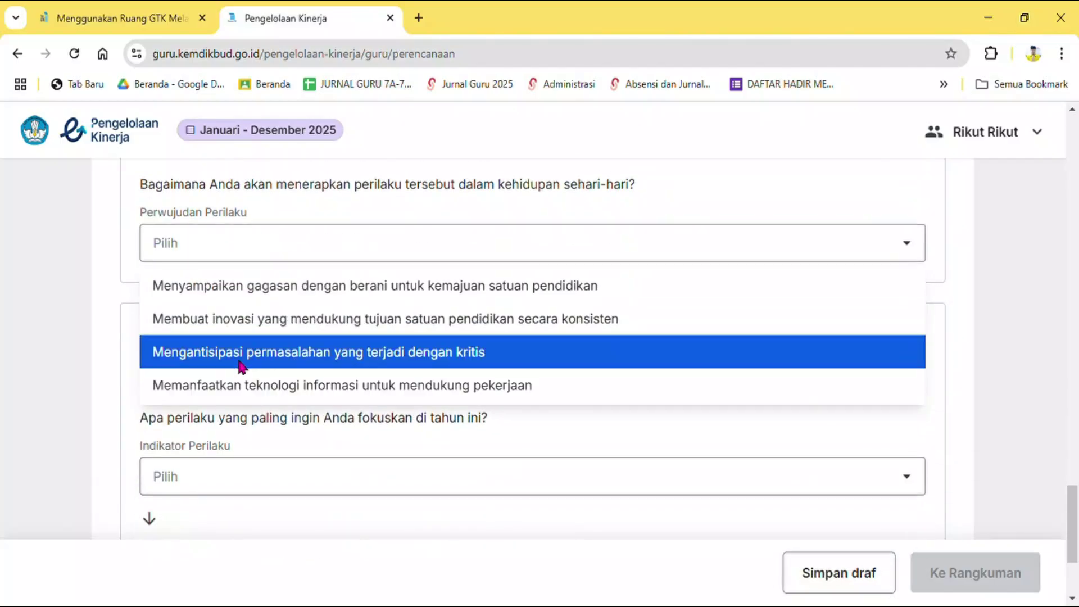
pyautogui.click(365, 391)
# For Kolaboratif, choose the indicator beginning "Bekerja sama secara terbuka" and the Perwujudan Perilaku beginning "Bersinergi dengan peserta didik, rekan sejawat".
pyautogui.scroll(-3, 356, 355)
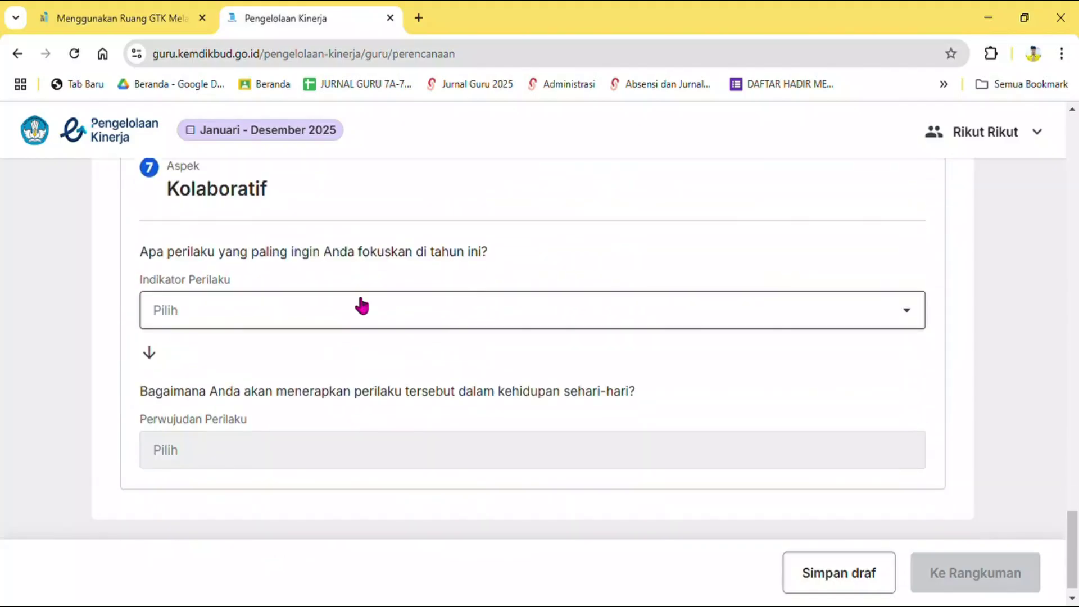
pyautogui.scroll(1, 412, 274)
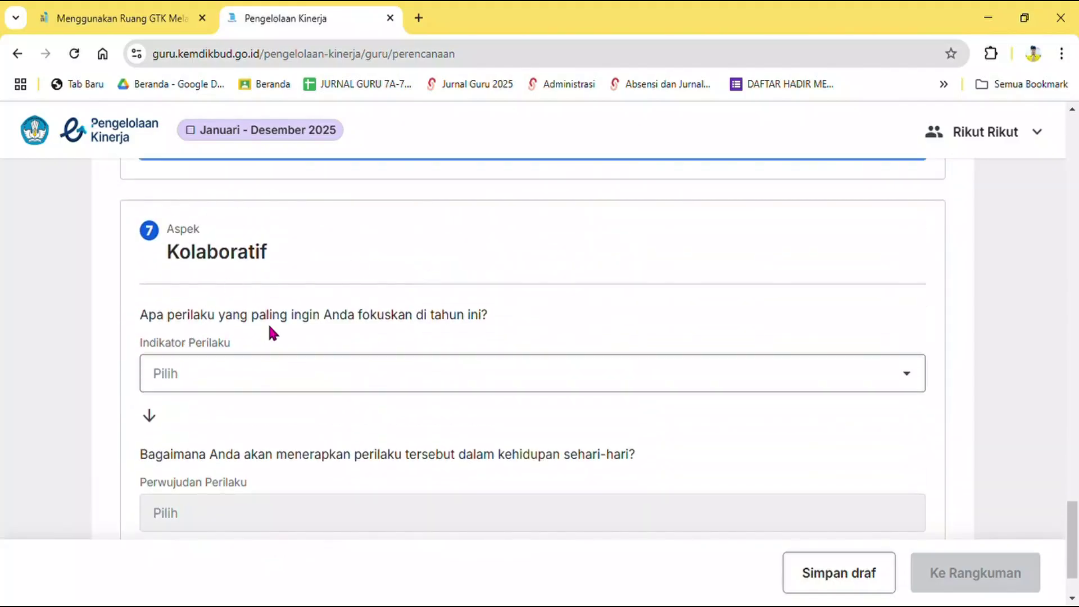
pyautogui.click(242, 374)
pyautogui.scroll(-1, 241, 376)
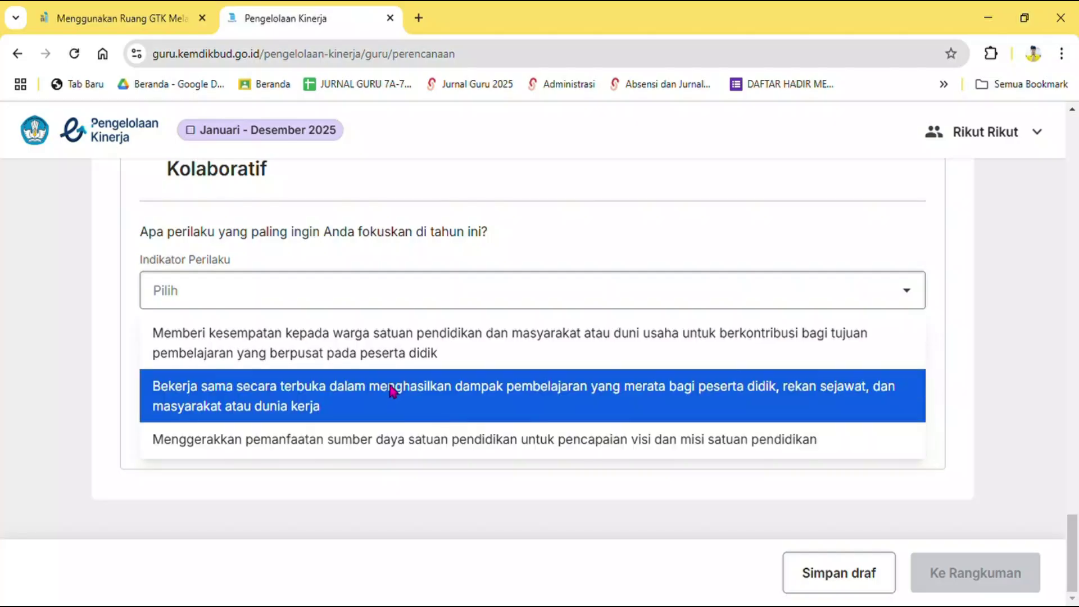
pyautogui.click(392, 389)
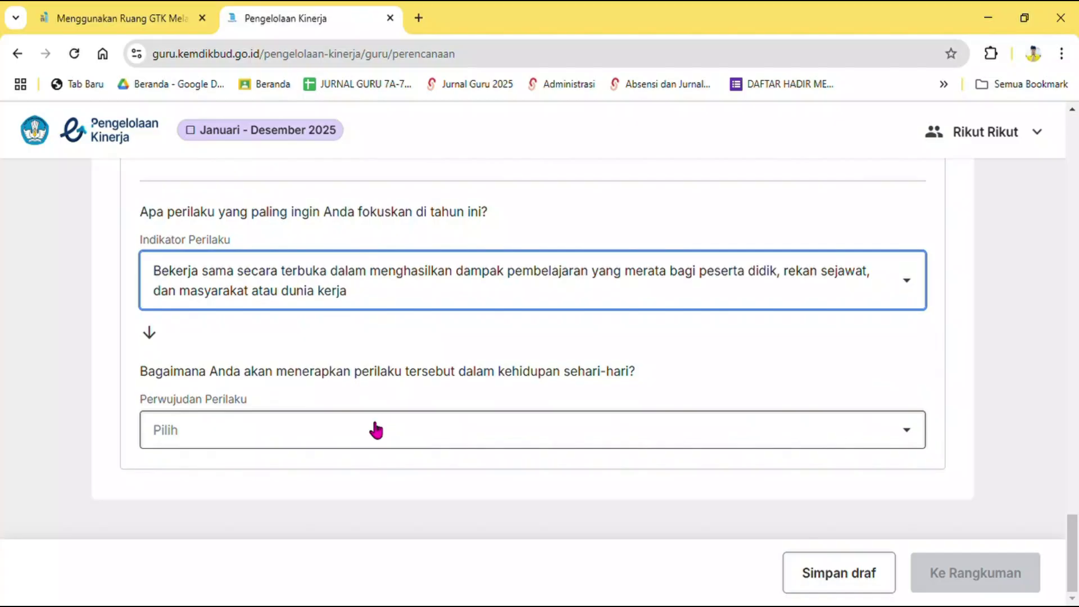
pyautogui.click(376, 430)
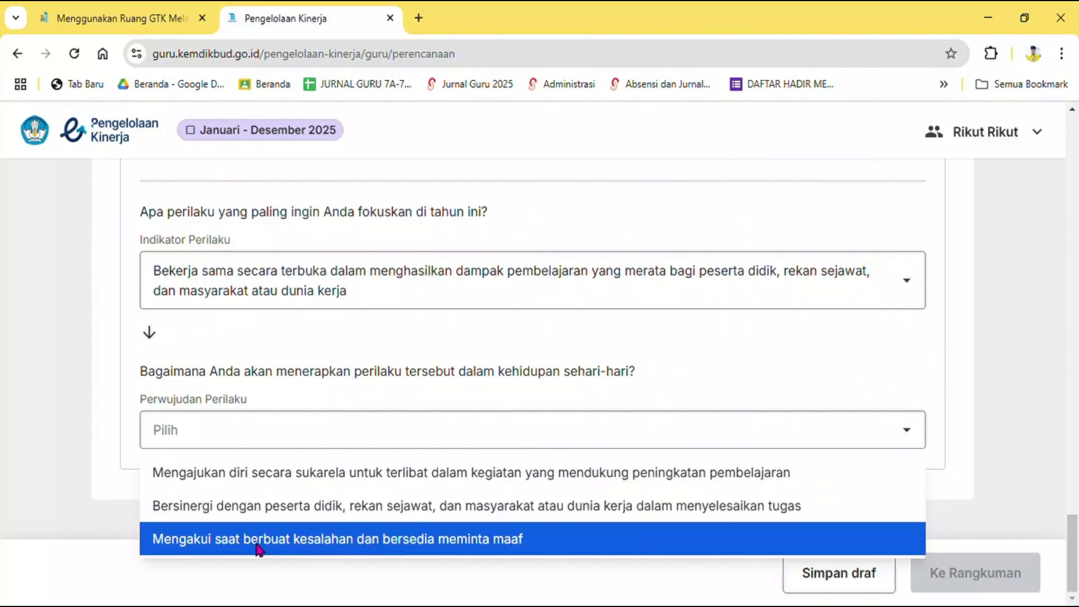
pyautogui.click(417, 507)
pyautogui.scroll(4, 585, 326)
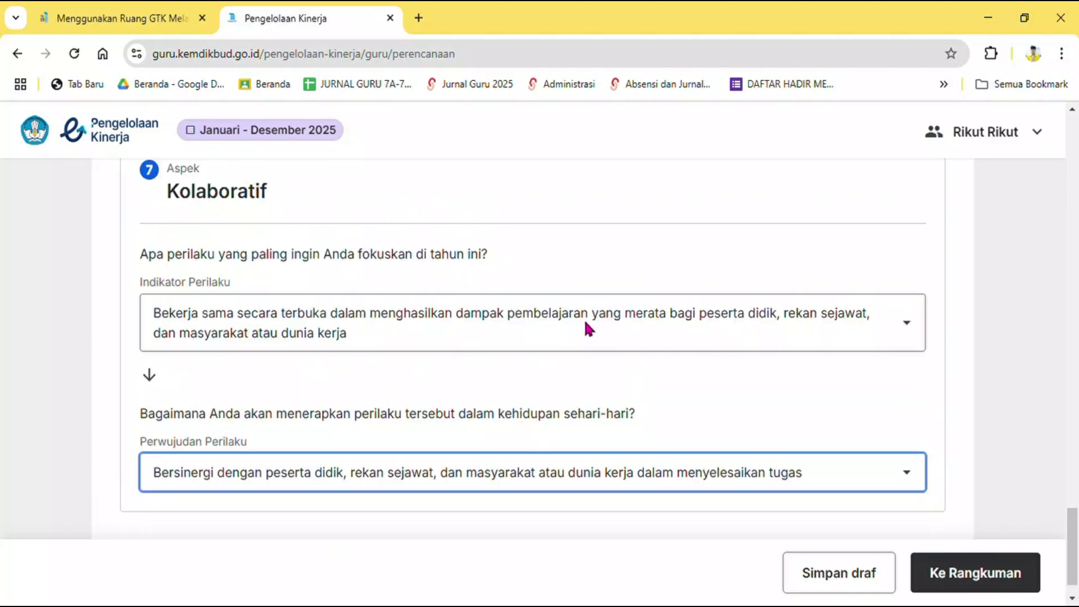
# Proceed from Perilaku Kerja to the Rangkuman and skim the whole Perencanaan Kinerja summary once.
pyautogui.scroll(-5, 585, 325)
pyautogui.click(963, 581)
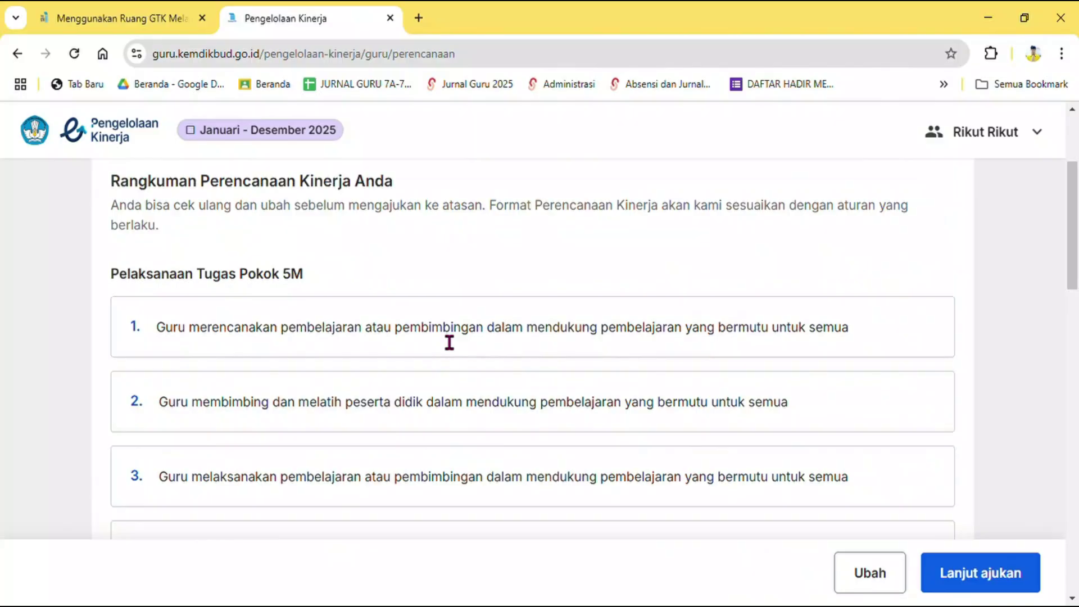
pyautogui.scroll(-10, 450, 342)
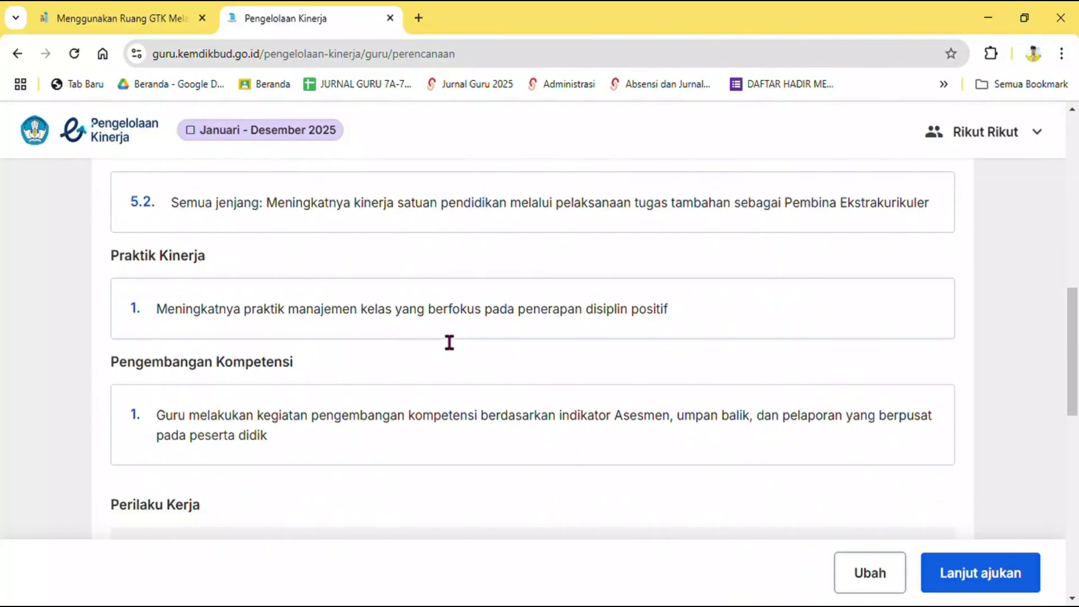
pyautogui.scroll(-3, 439, 336)
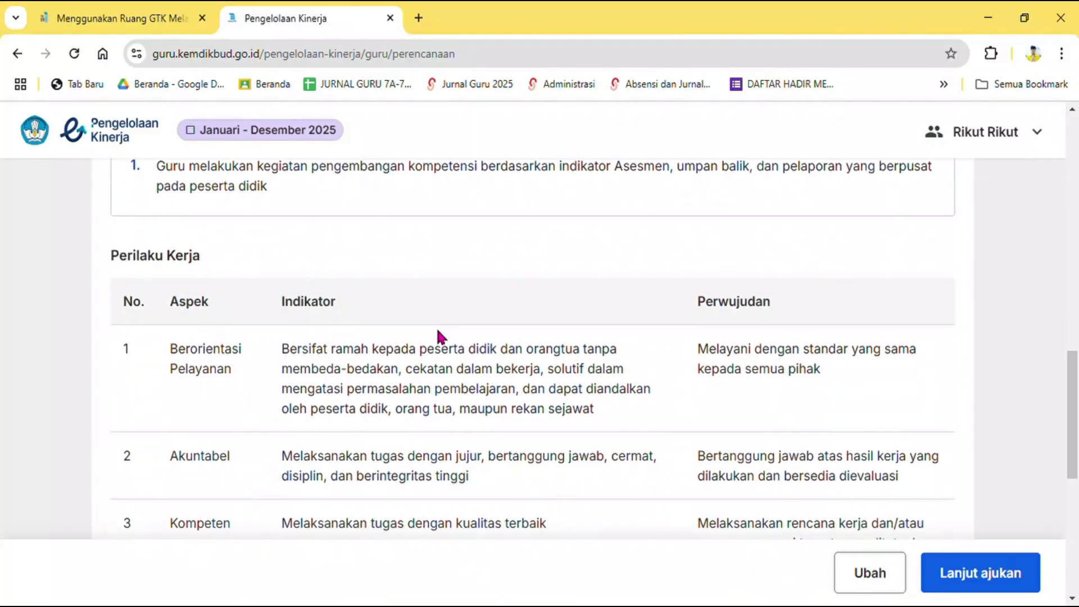
pyautogui.scroll(-7, 438, 335)
pyautogui.scroll(20, 449, 342)
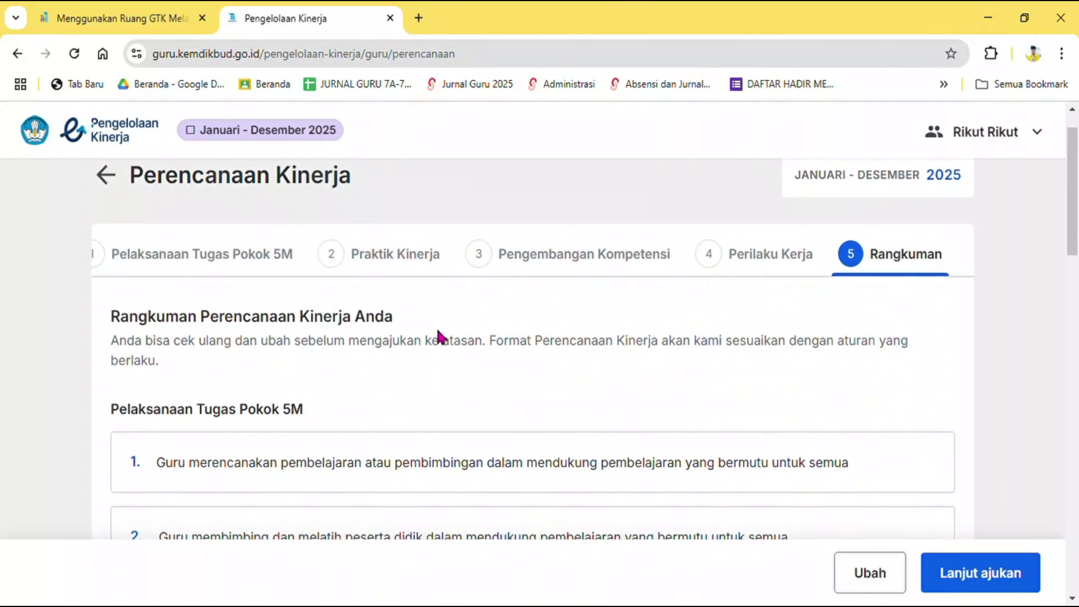
# Check the Rangkuman entries in detail: Pelaksanaan Tugas Pokok 5M, Praktik Kinerja, Pengembangan Kompetensi and all seven Perilaku Kerja aspects.
pyautogui.scroll(-5, 328, 409)
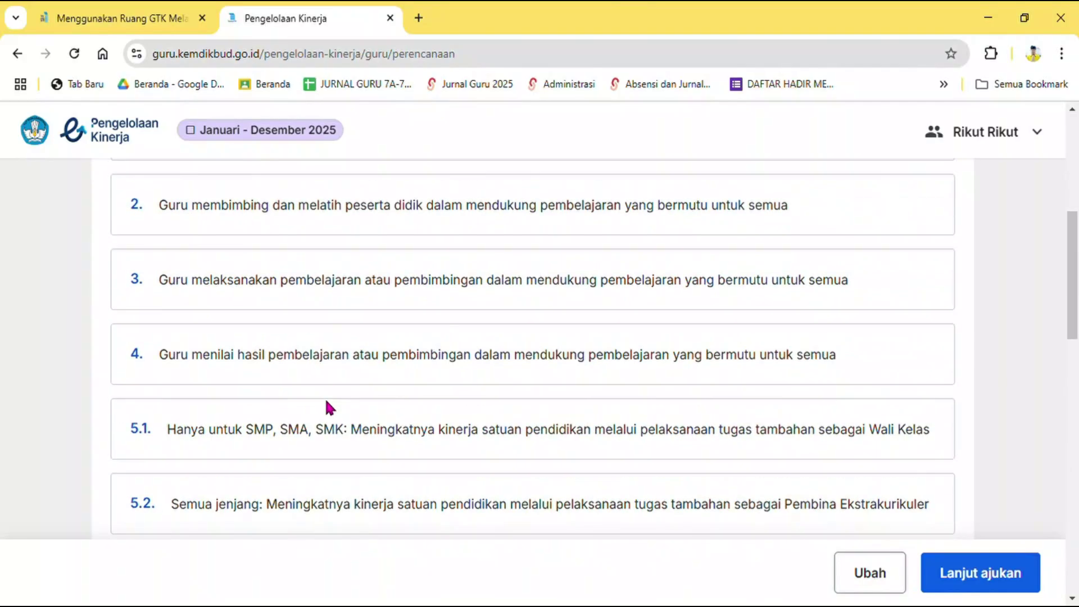
pyautogui.scroll(5, 421, 344)
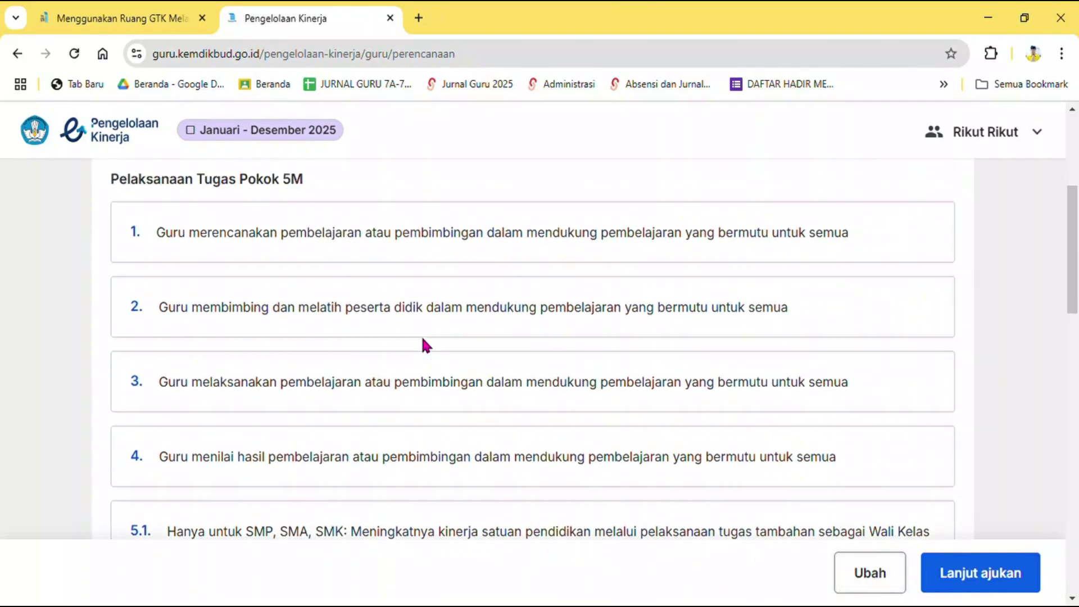
pyautogui.scroll(-3, 434, 350)
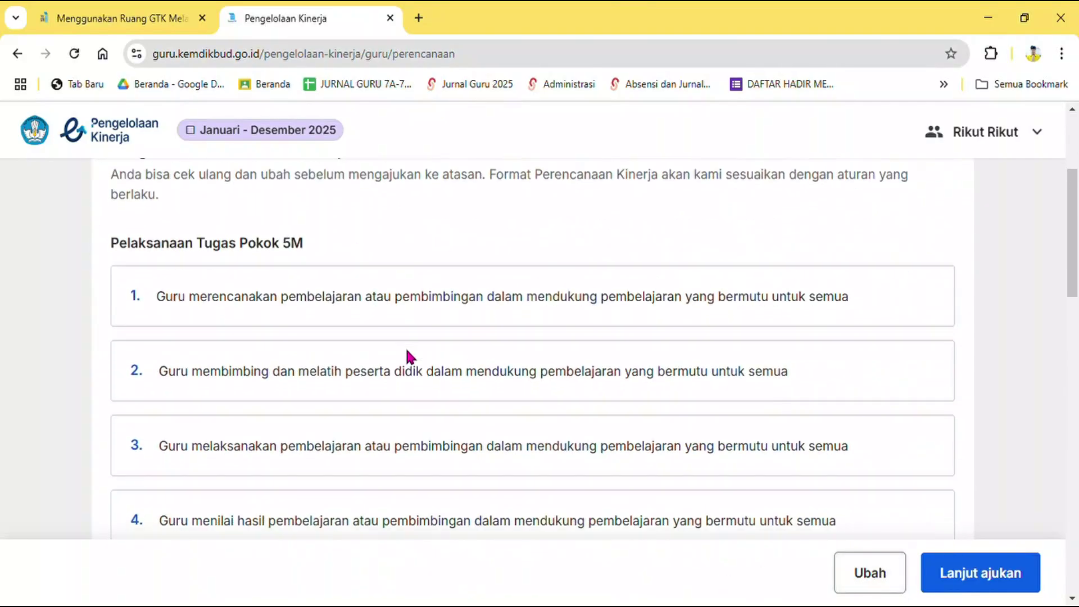
pyautogui.scroll(-6, 378, 245)
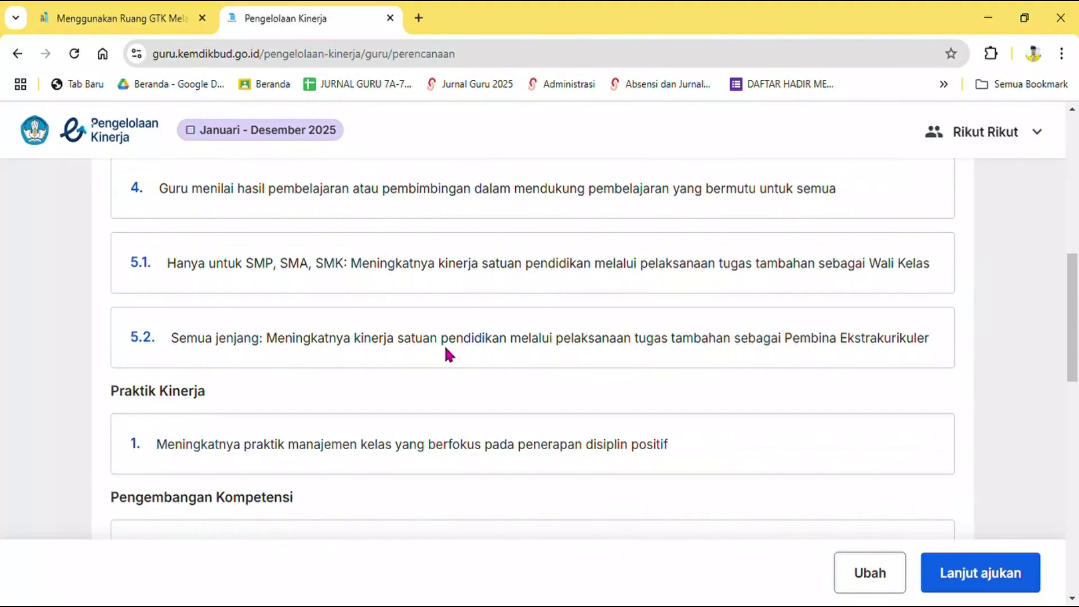
pyautogui.scroll(-3, 574, 360)
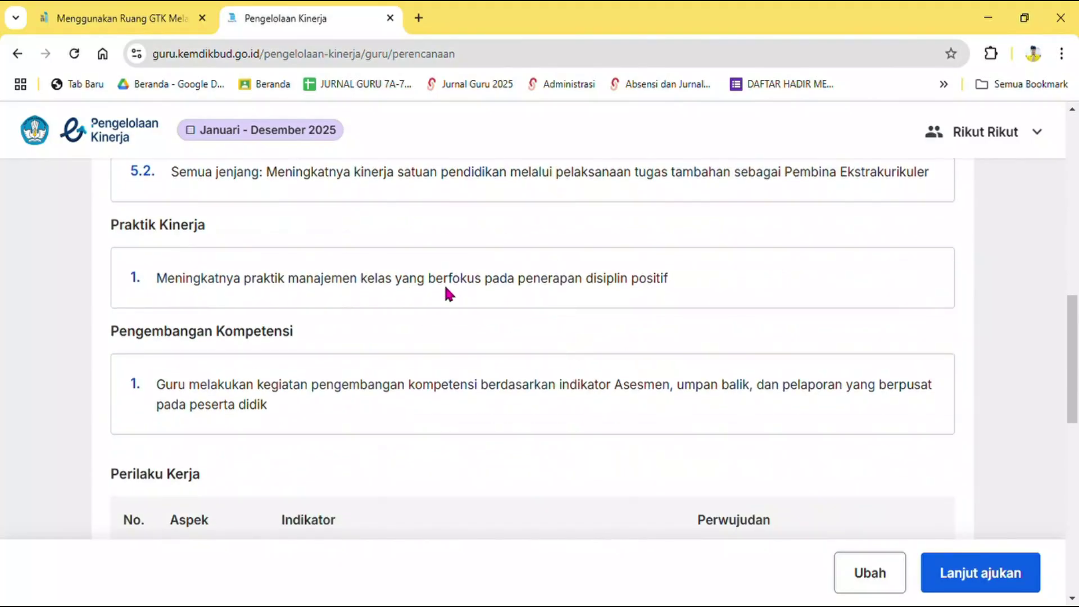
pyautogui.scroll(-2, 662, 293)
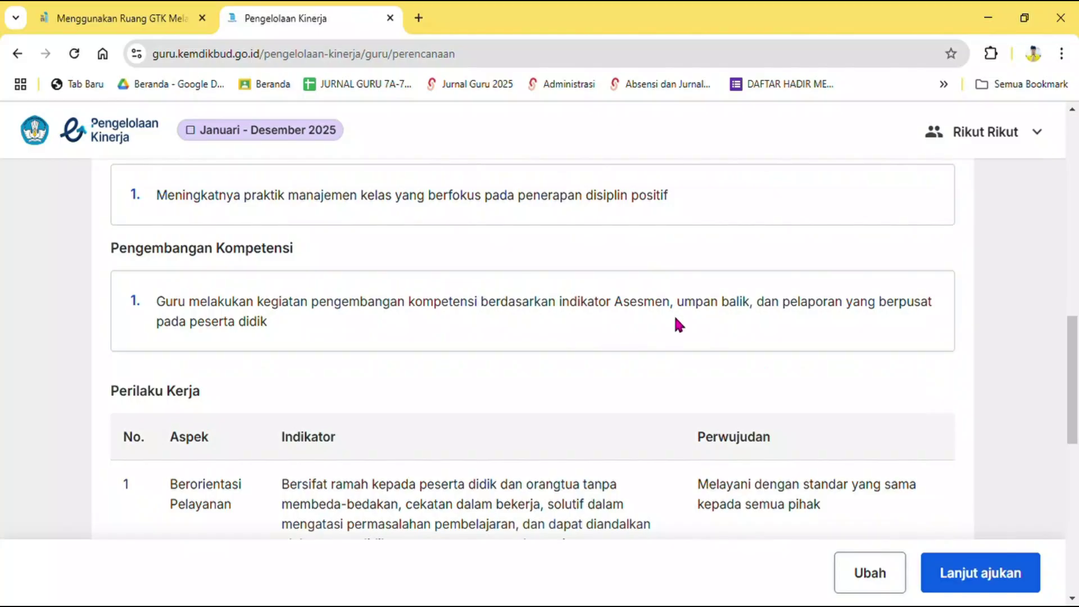
pyautogui.scroll(-5, 284, 324)
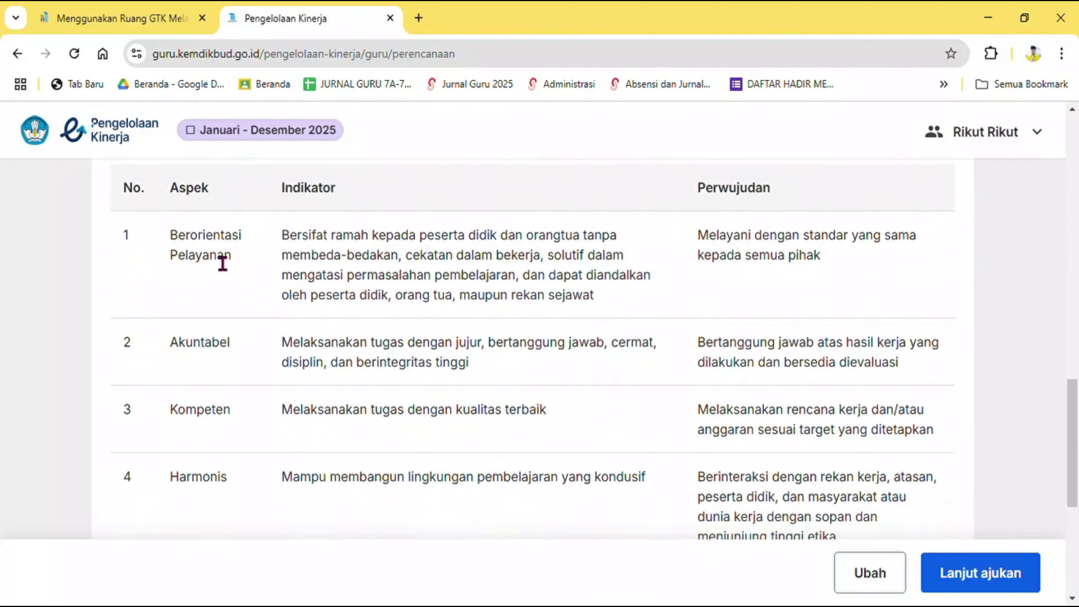
pyautogui.scroll(2, 219, 258)
pyautogui.scroll(-5, 706, 349)
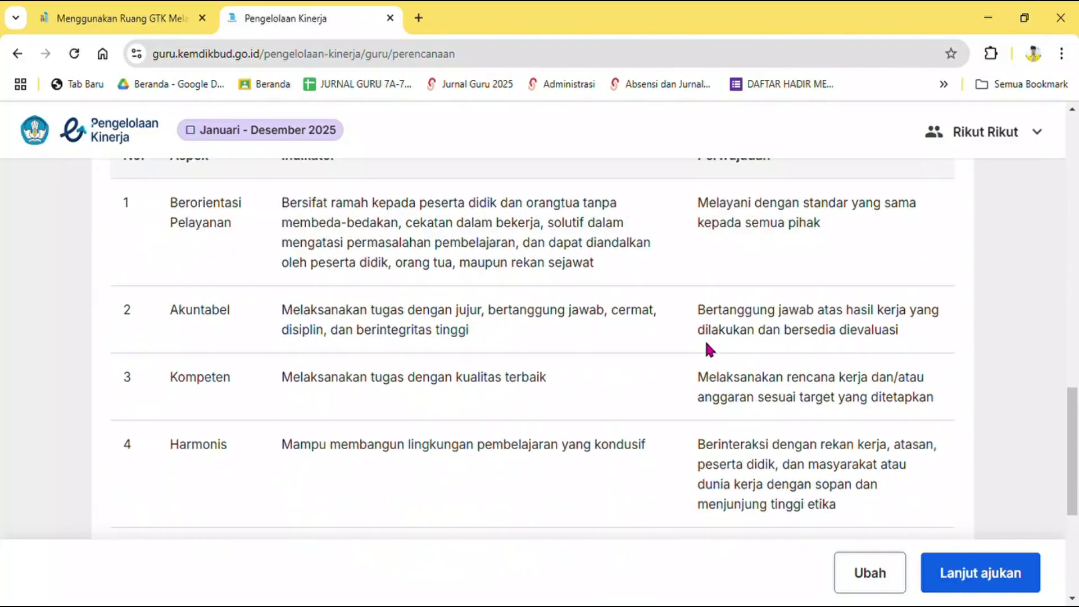
pyautogui.scroll(-2, 718, 352)
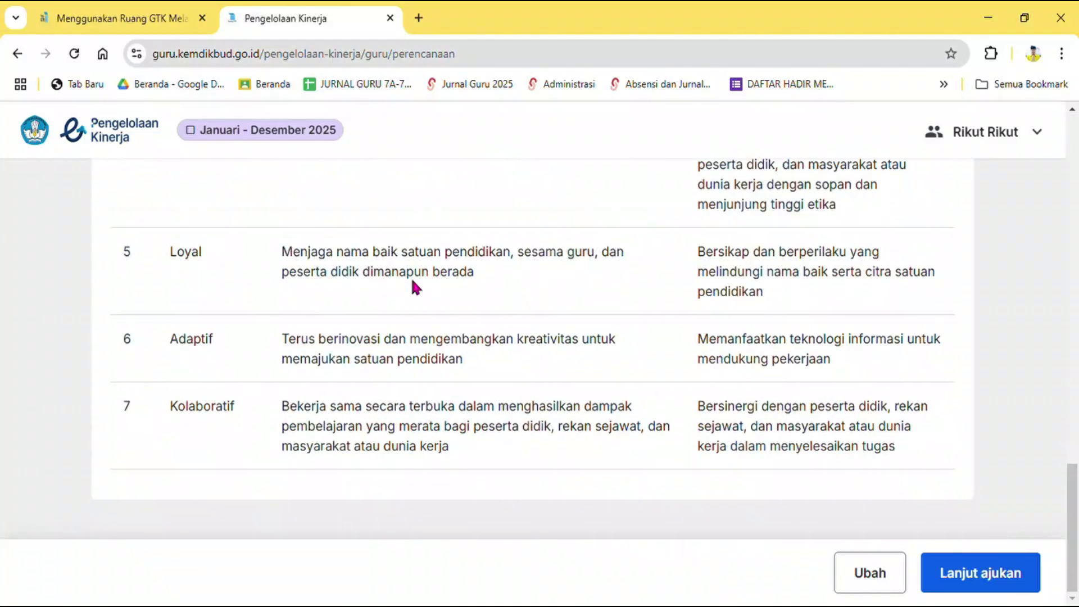
# Submit the Perencanaan Kinerja to the supervisor at SMP KRISTEN 1 HARAPAN, read the follow-up stages and return to the Beranda.
pyautogui.click(981, 579)
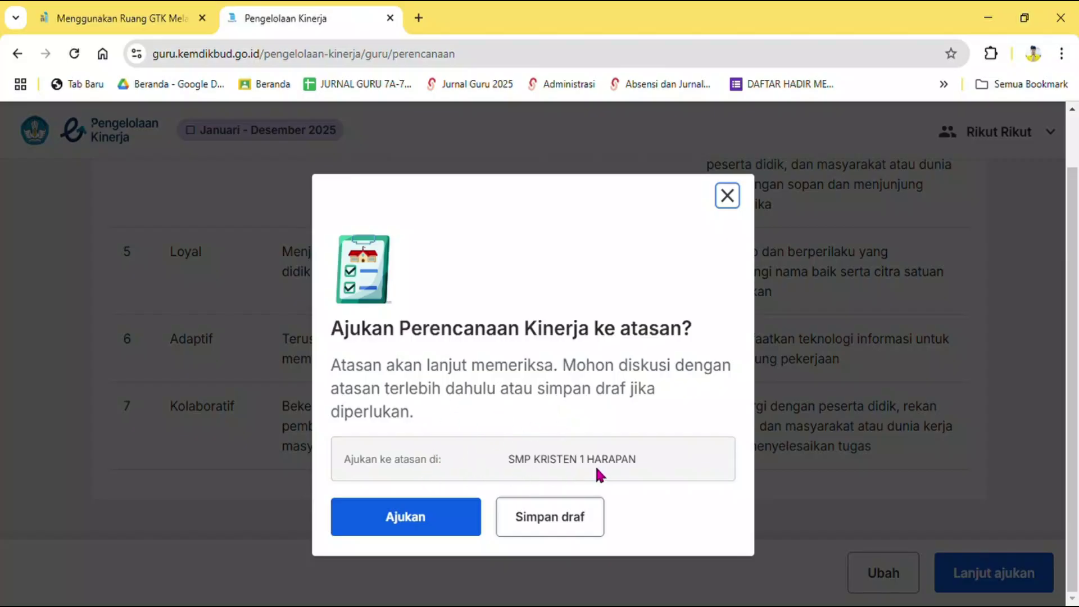
pyautogui.click(395, 517)
pyautogui.scroll(5, 435, 376)
pyautogui.scroll(-4, 436, 375)
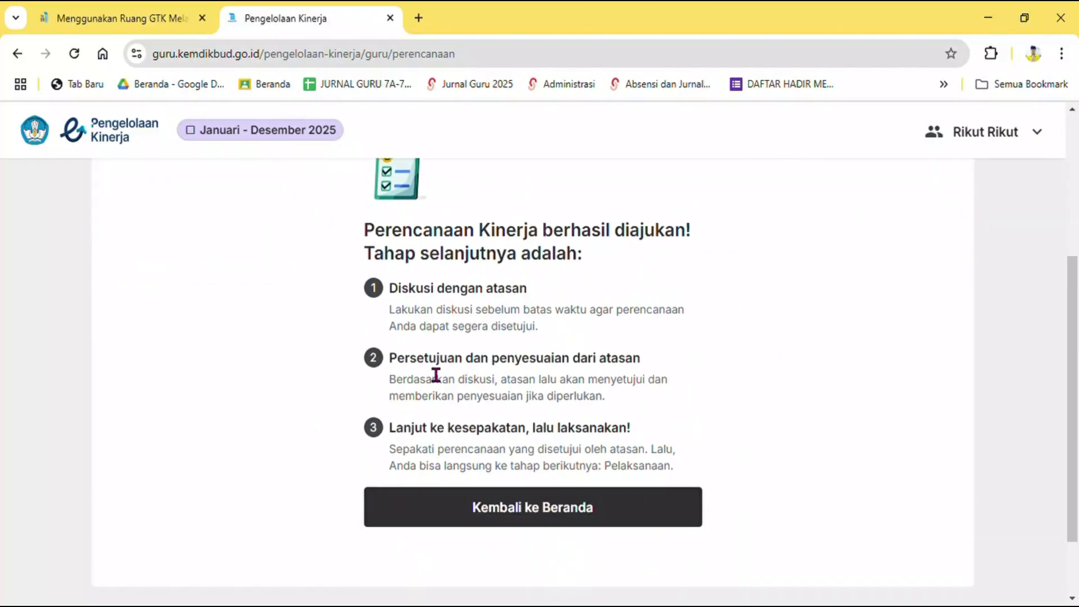
pyautogui.scroll(-2, 436, 375)
pyautogui.click(549, 429)
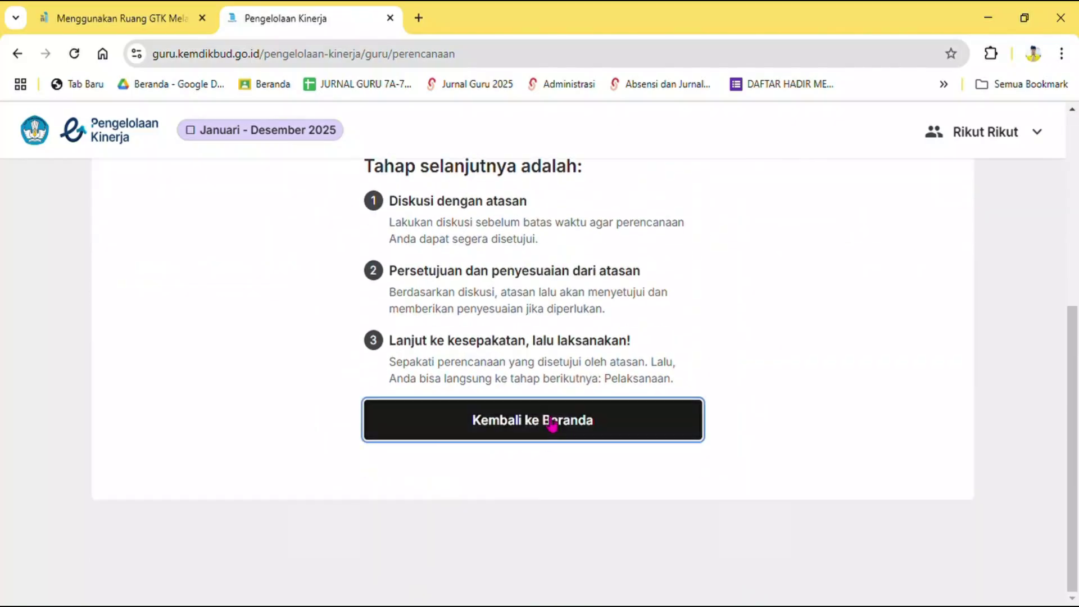